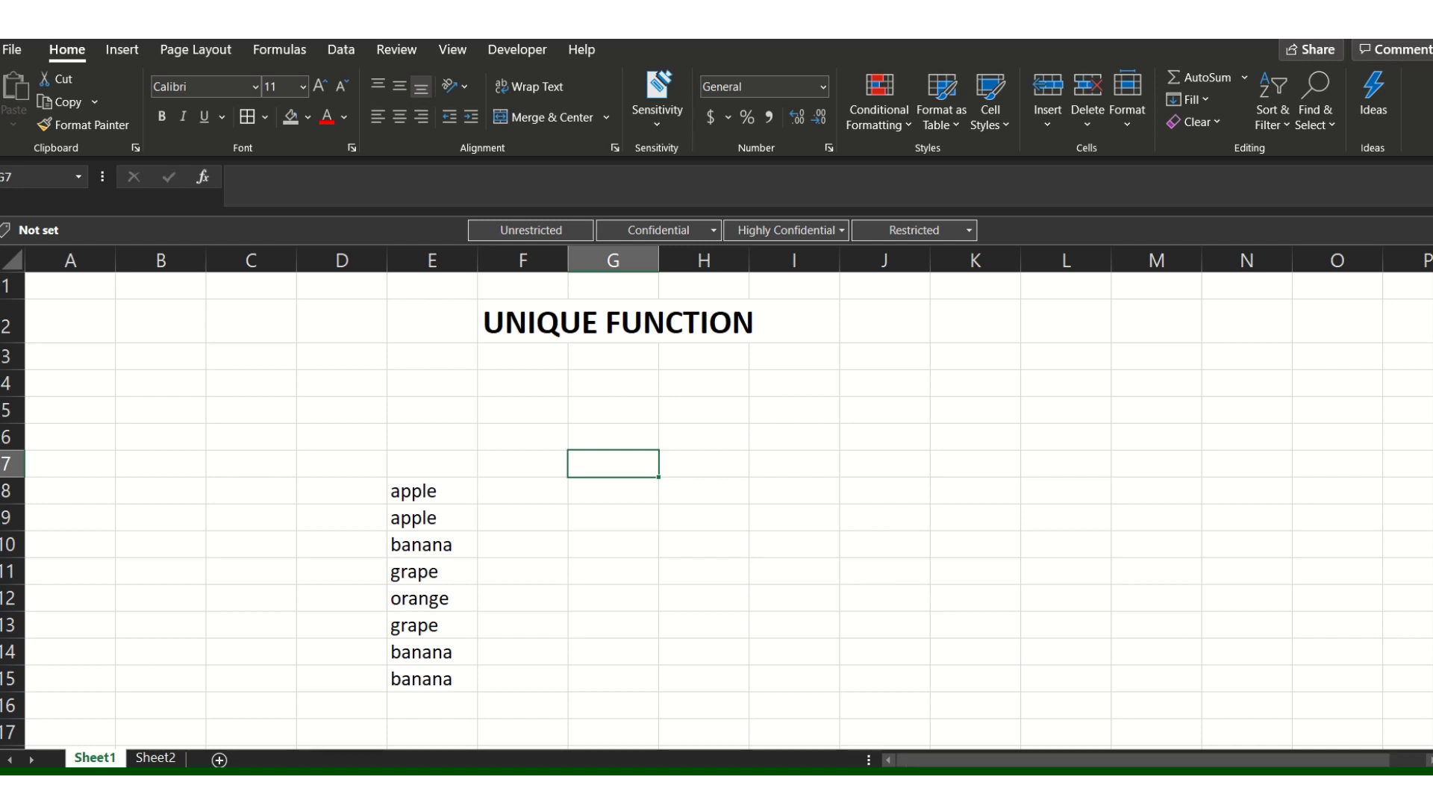
- View the FILTER function example on Sheet2 and return to Sheet1
{"action": "scroll", "coordinate": [716, 496], "scroll_direction": "down", "scroll_amount": 1}
{"action": "scroll", "coordinate": [953, 614], "scroll_direction": "down", "scroll_amount": 1}
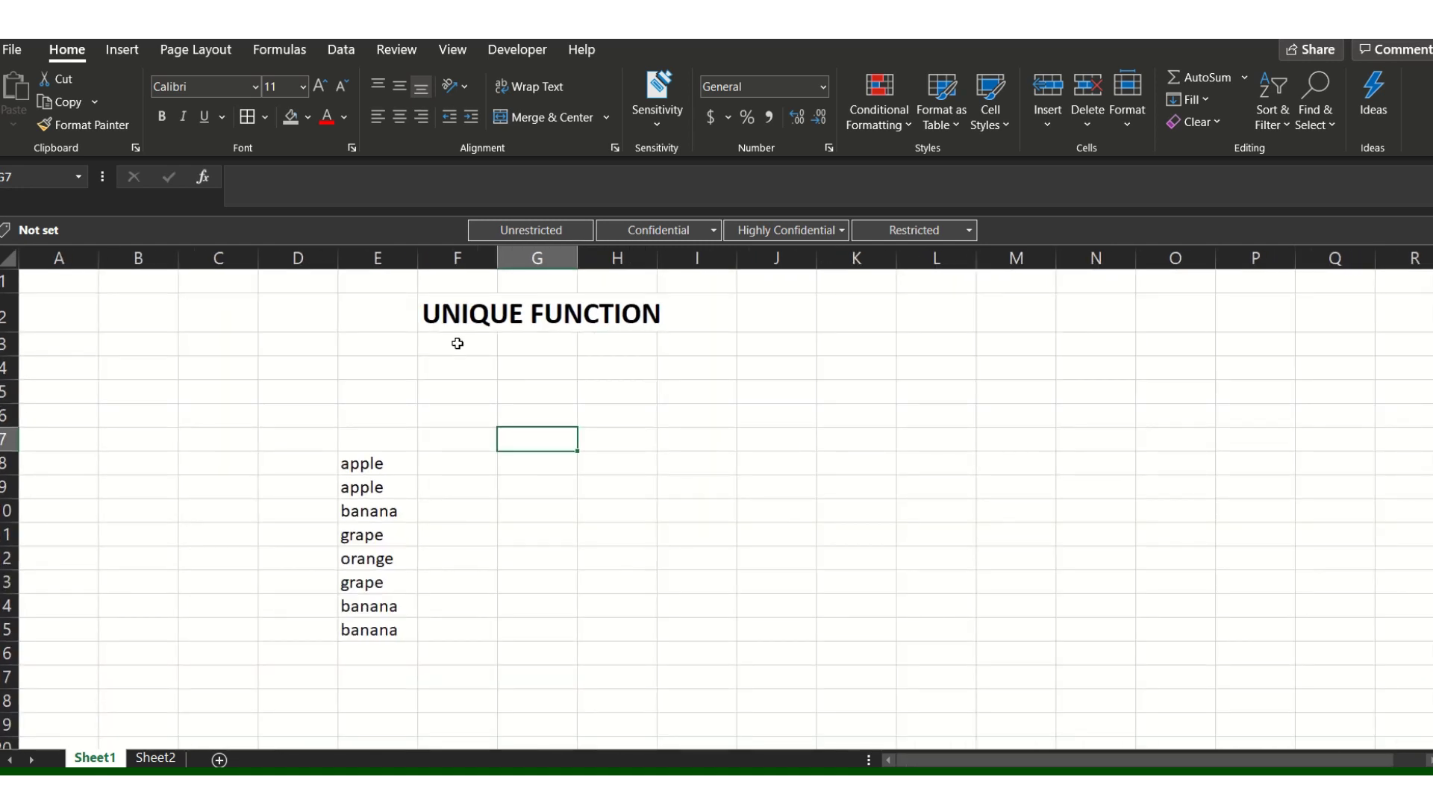
{"action": "left_click", "coordinate": [154, 758]}
{"action": "left_click", "coordinate": [378, 282]}
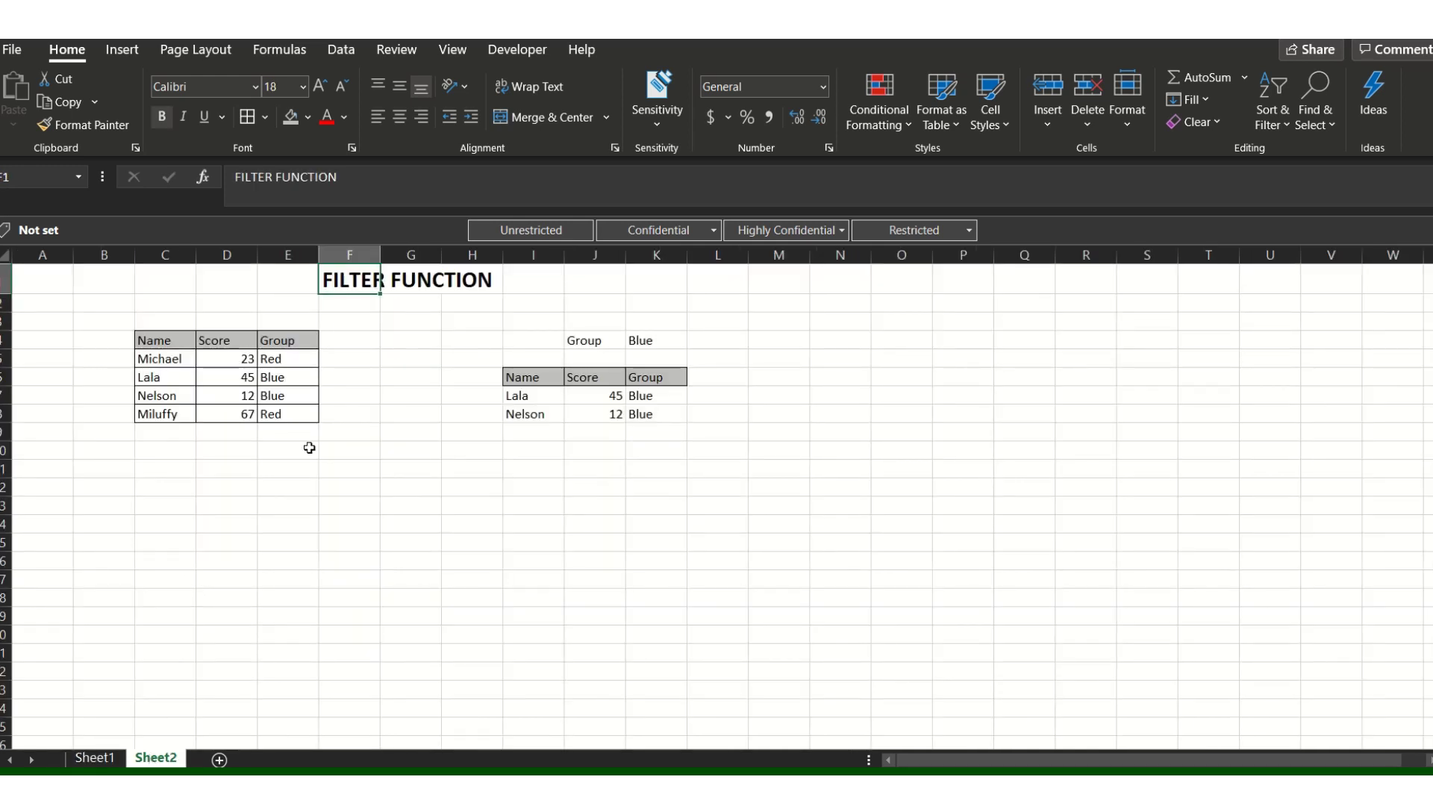
{"action": "left_click", "coordinate": [97, 758]}
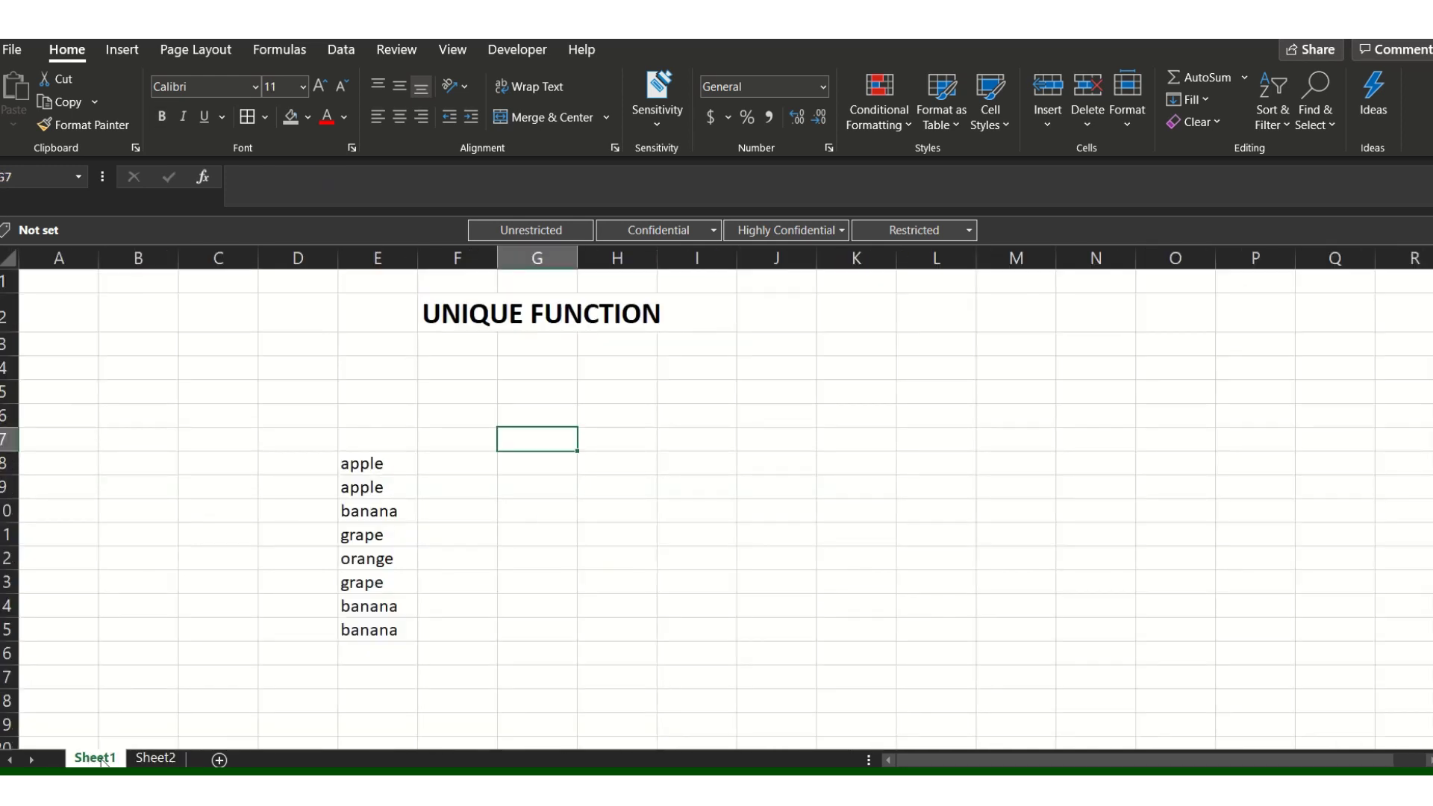
{"action": "left_click", "coordinate": [490, 320]}
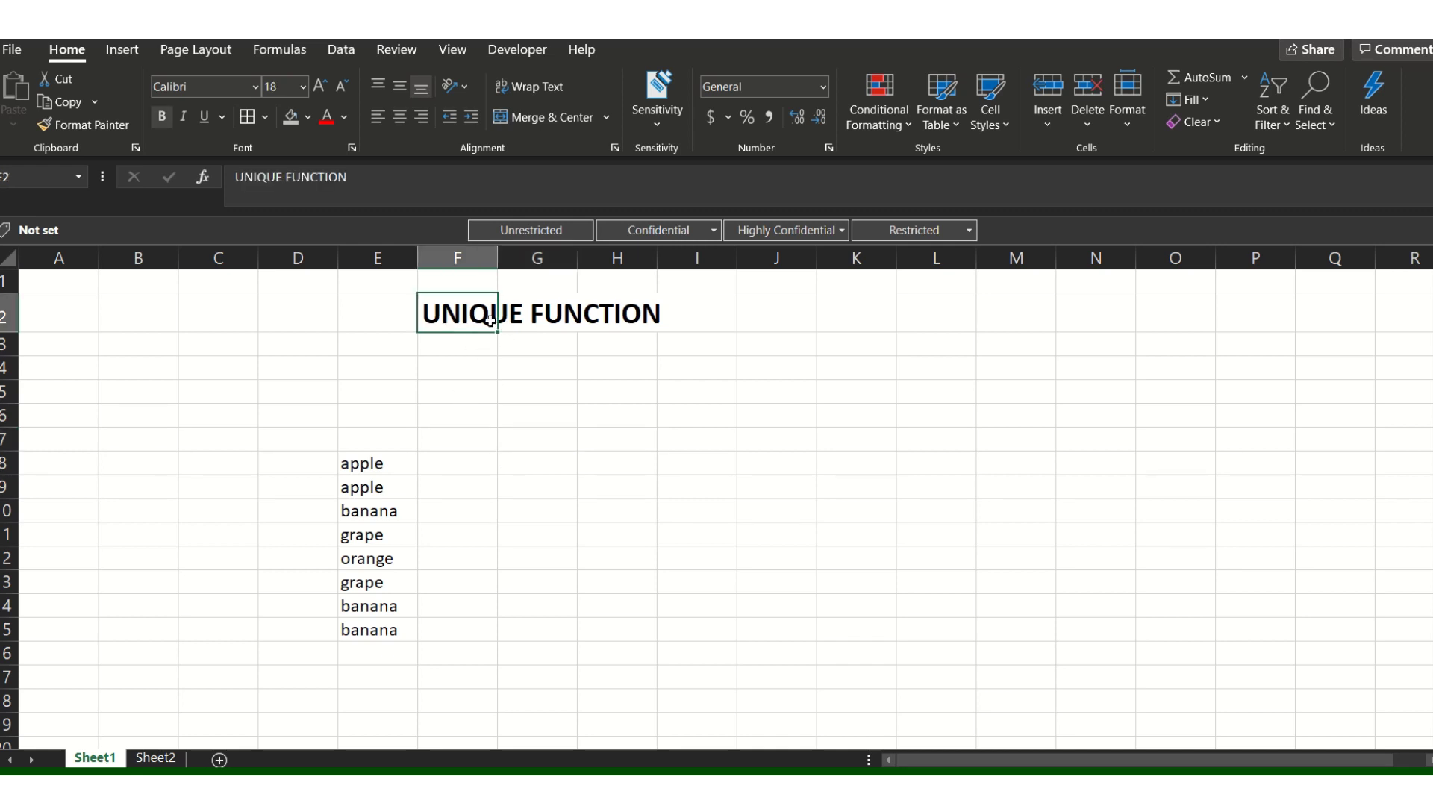
{"action": "key", "text": "Down"}
{"action": "key", "text": "Down"}
{"action": "key", "text": "Down"}
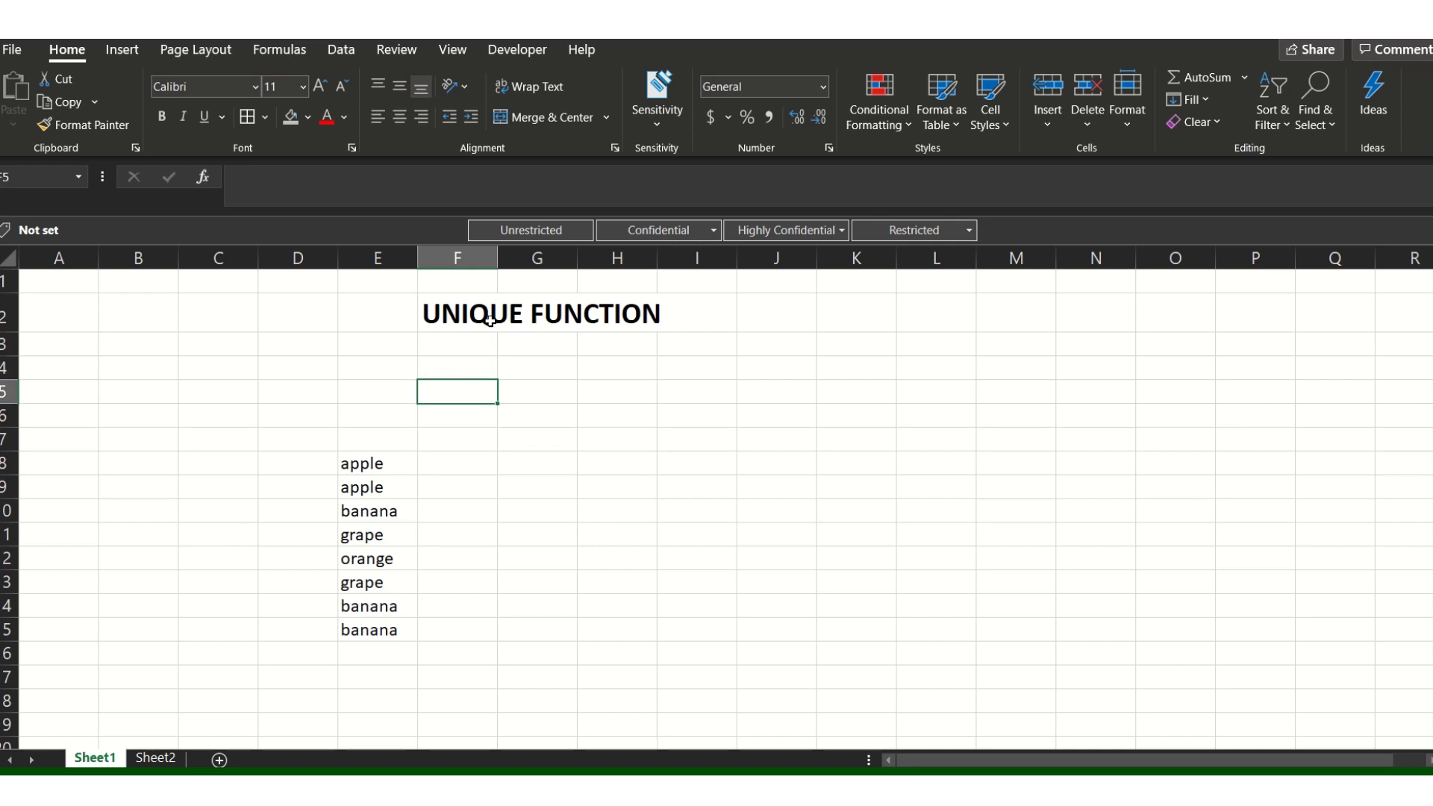
{"action": "key", "text": "Up"}
{"action": "key", "text": "Up"}
{"action": "key", "text": "Up"}
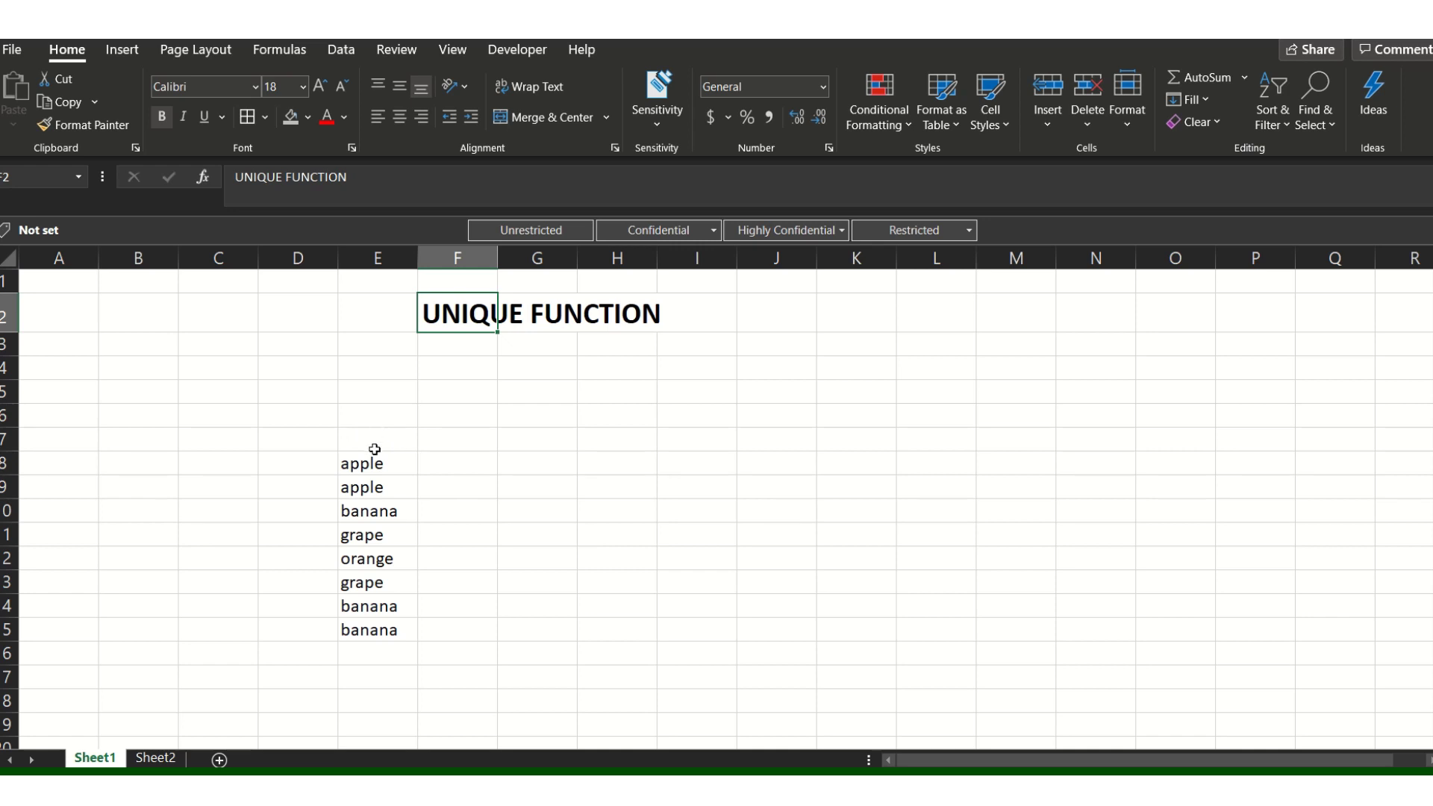
{"action": "left_click", "coordinate": [379, 312]}
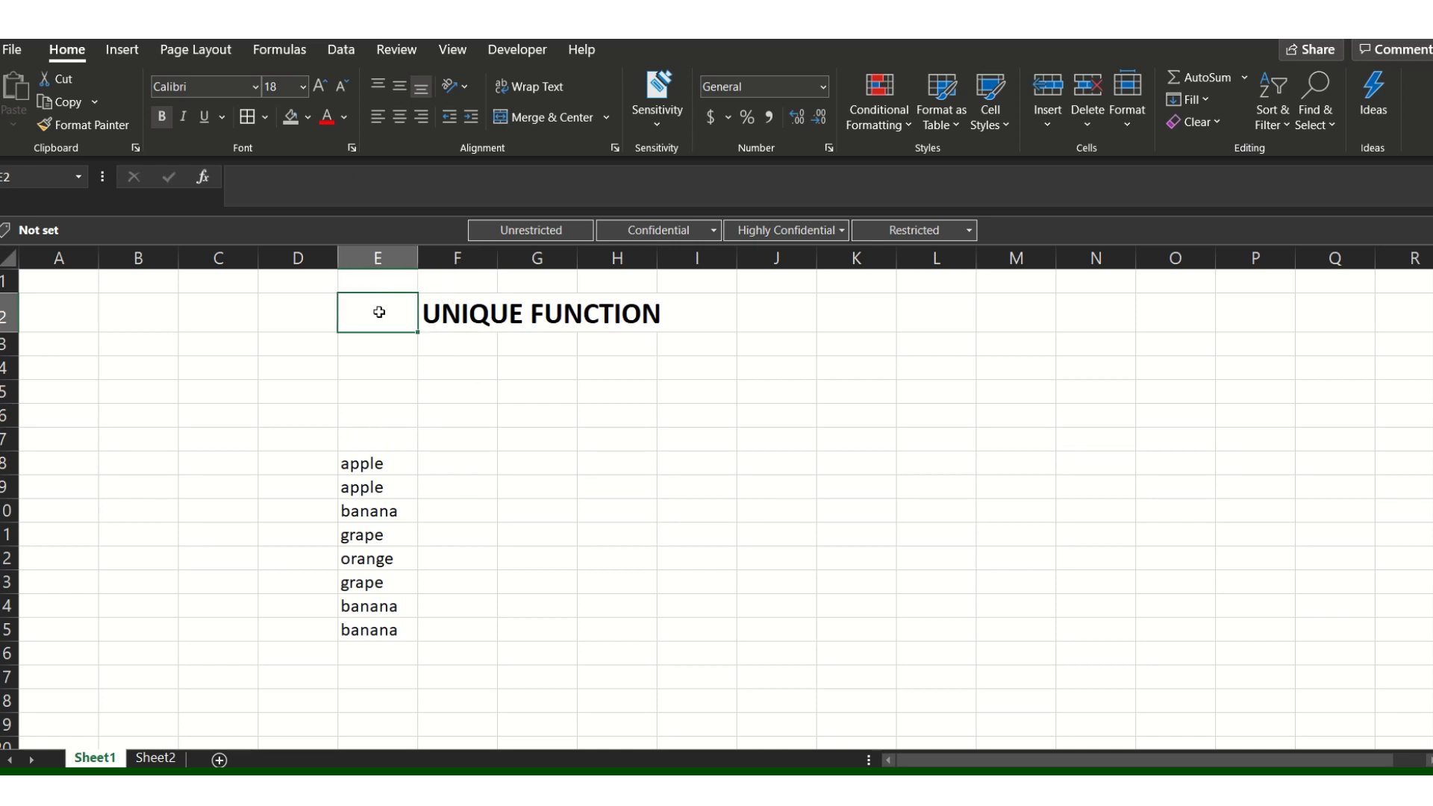
{"action": "left_click", "coordinate": [472, 321]}
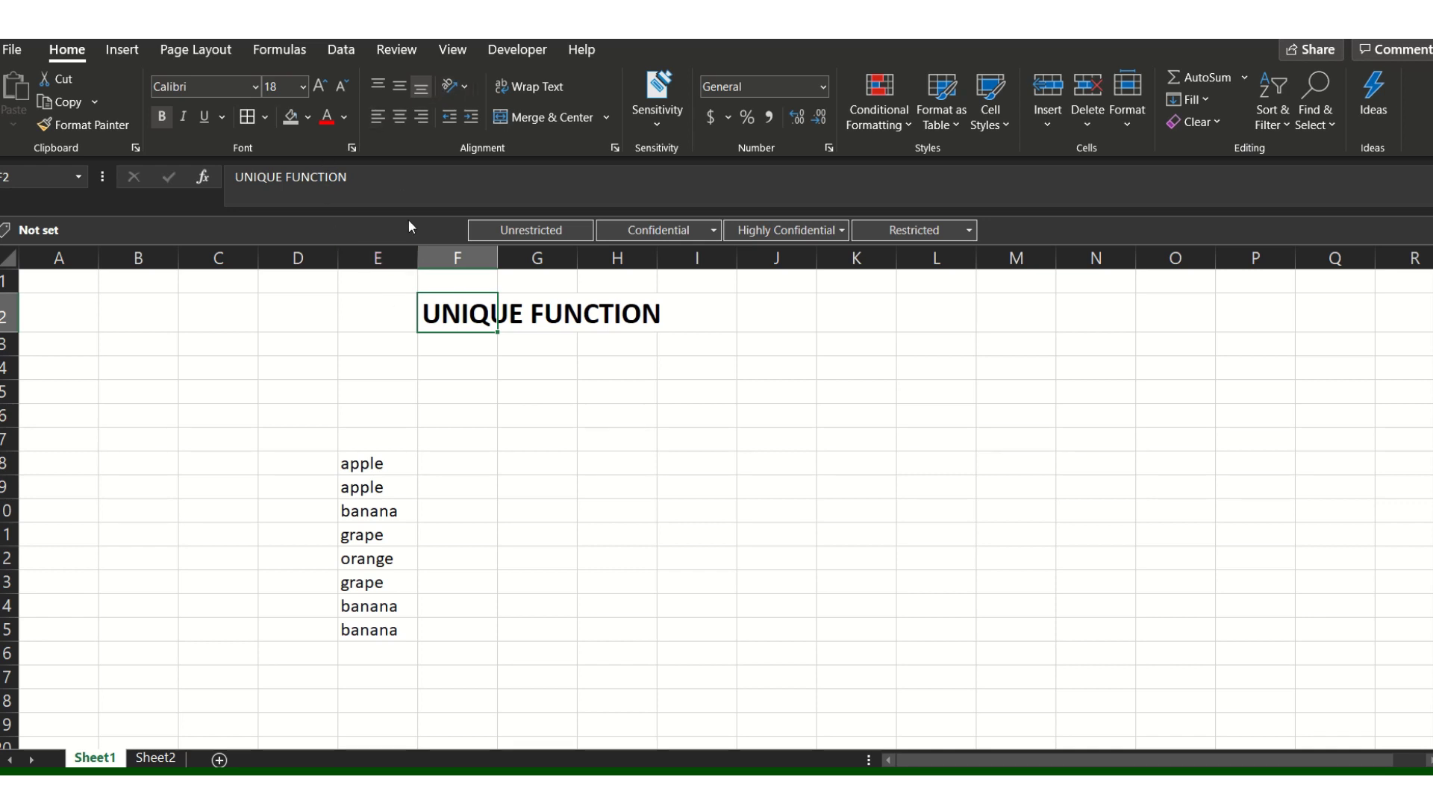
- Examine the fruit entries in column E for repeated values
{"action": "left_click", "coordinate": [380, 258]}
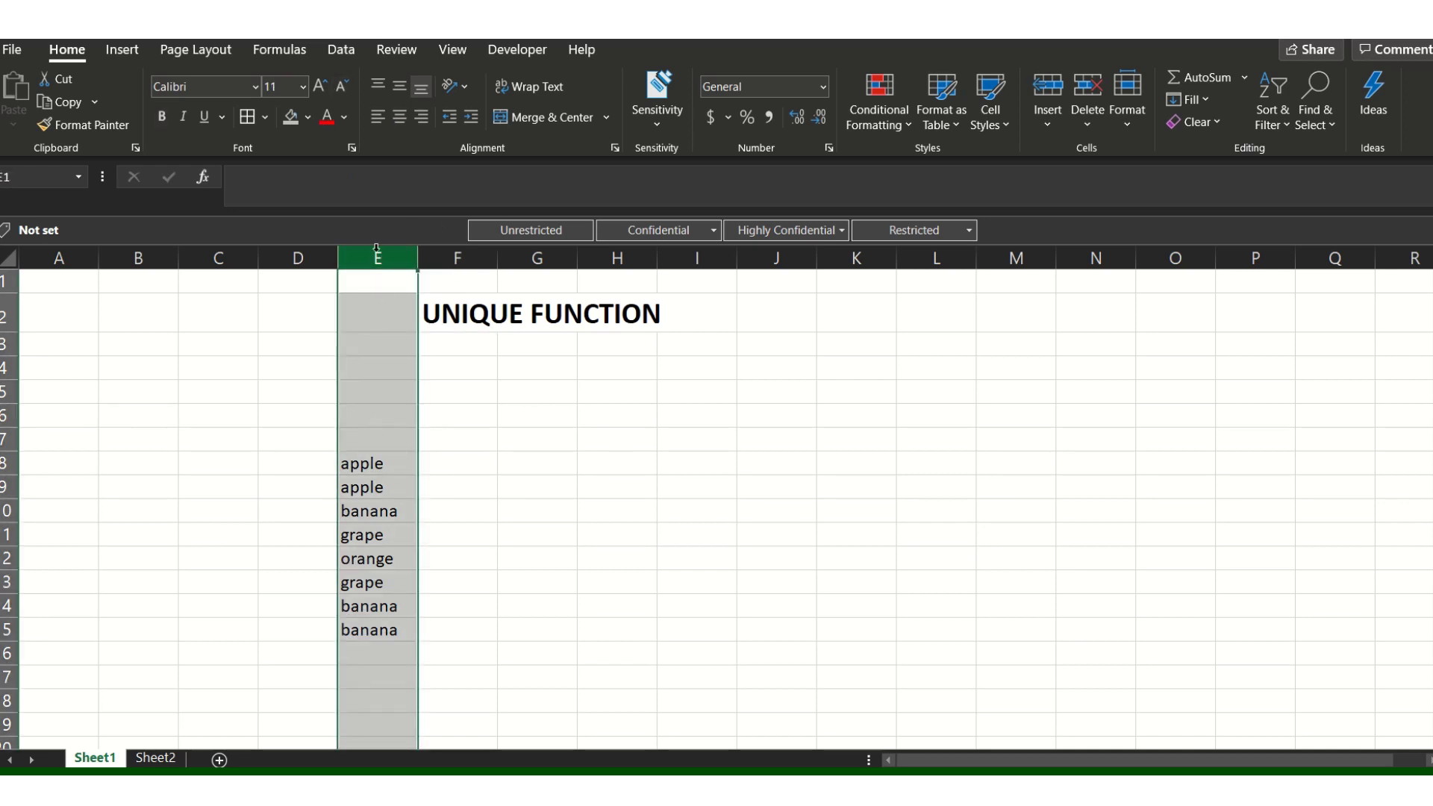
{"action": "left_click", "coordinate": [377, 466]}
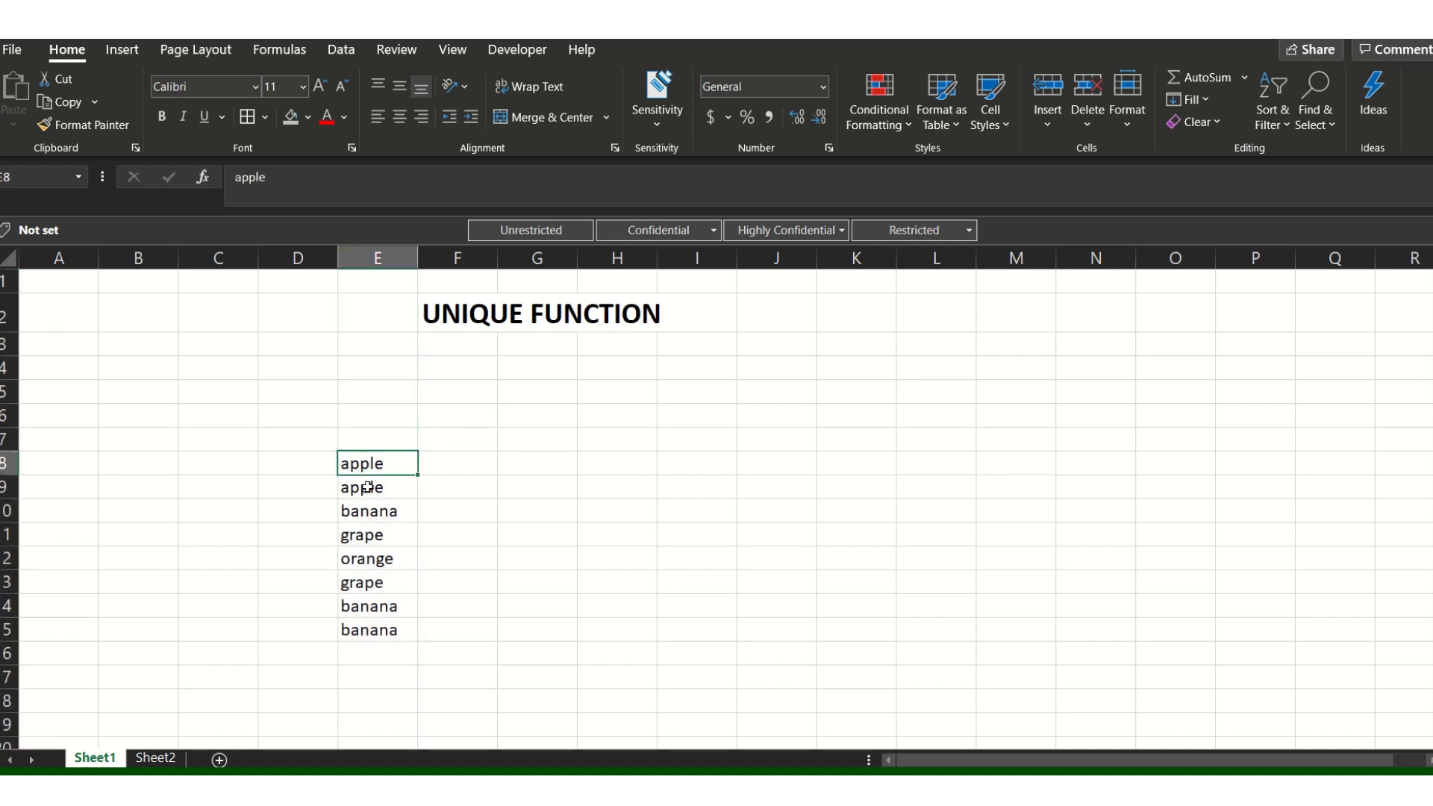
{"action": "key", "text": "Down"}
{"action": "key", "text": "Up"}
{"action": "key", "text": "Down"}
{"action": "key", "text": "Down"}
{"action": "key", "text": "Down"}
{"action": "key", "text": "Down"}
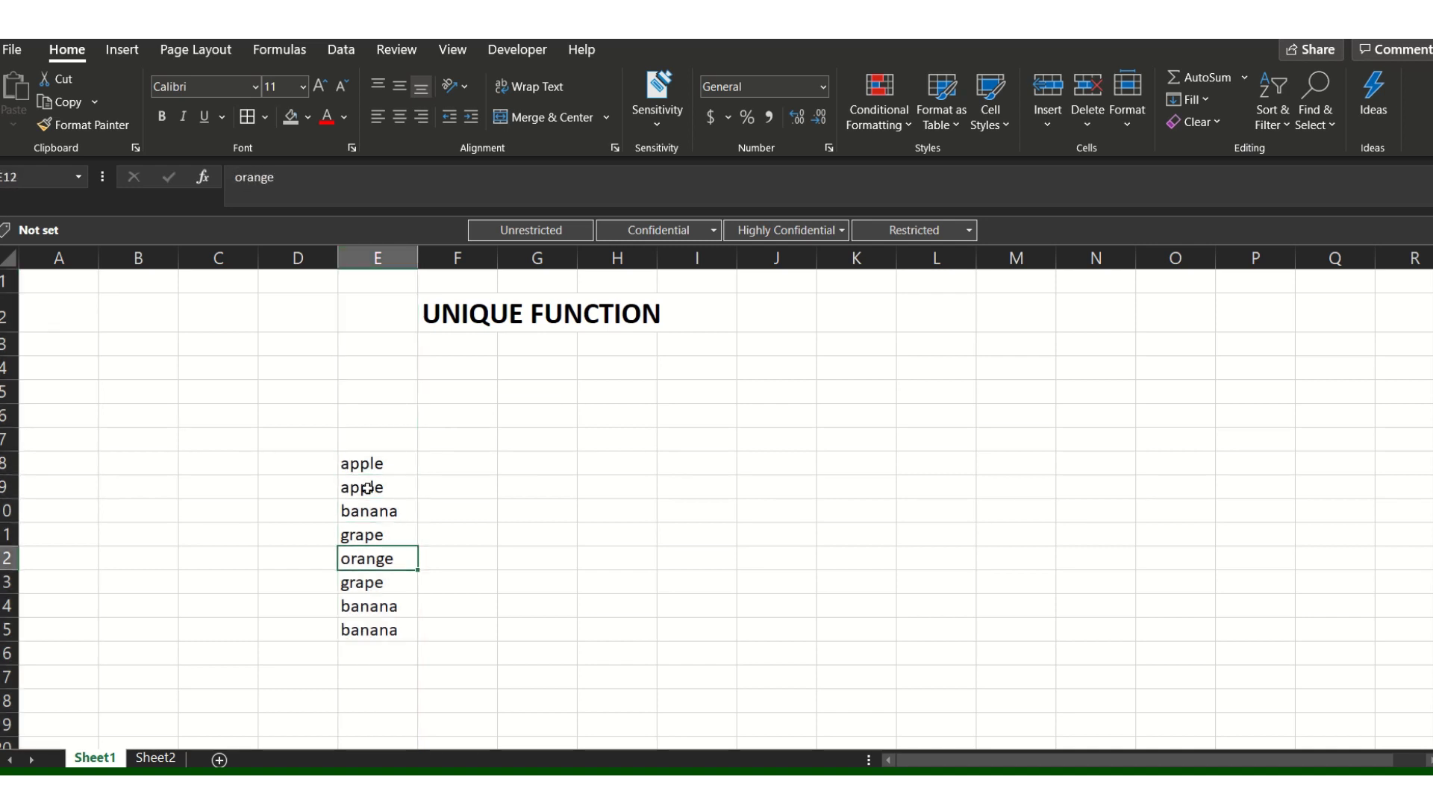
{"action": "key", "text": "Down"}
{"action": "key", "text": "Down"}
{"action": "key", "text": "Down"}
{"action": "key", "text": "Down"}
{"action": "key", "text": "Up"}
{"action": "key", "text": "Up"}
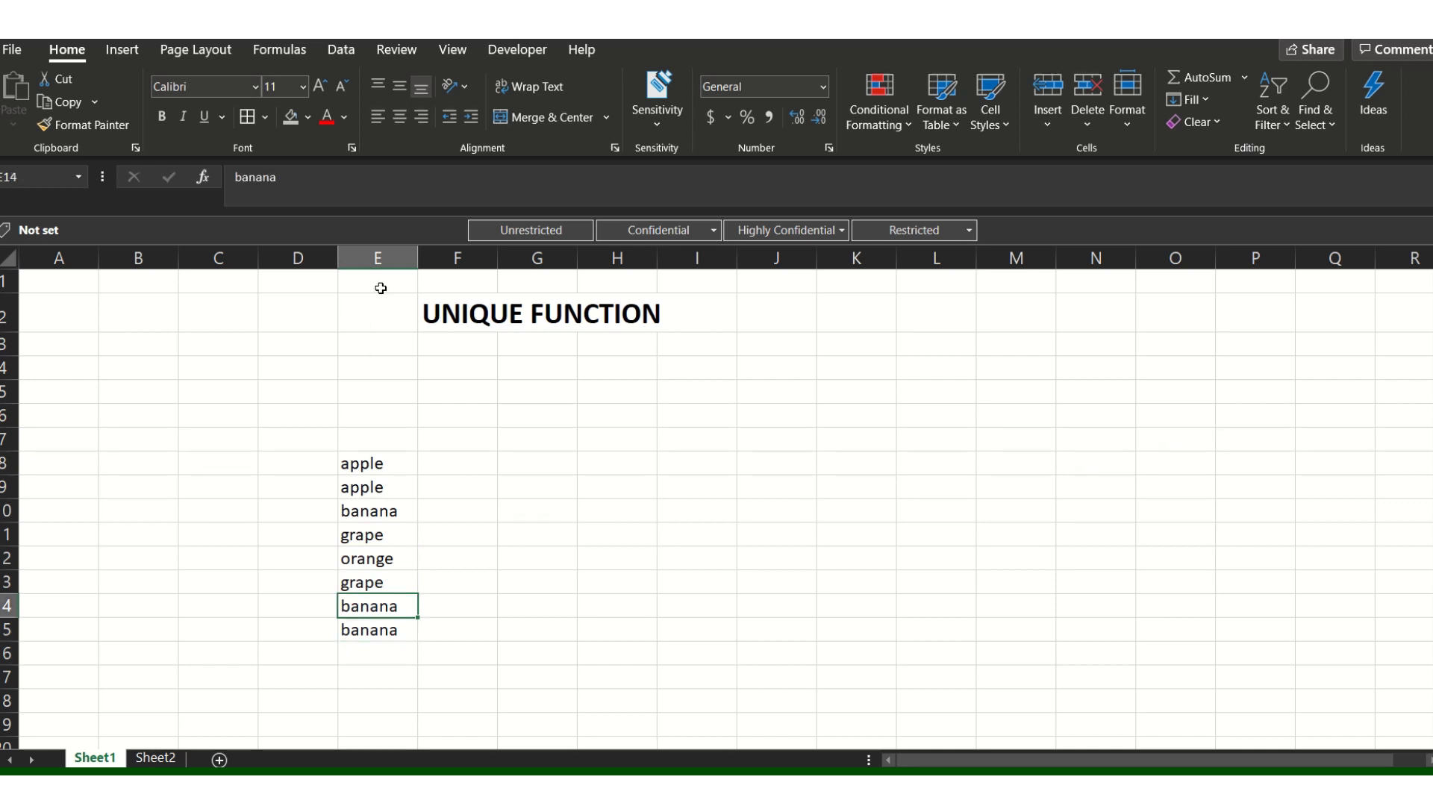
- Remove duplicates from column E with the selection expanded, checking both Column E and Column F
{"action": "left_click", "coordinate": [379, 258]}
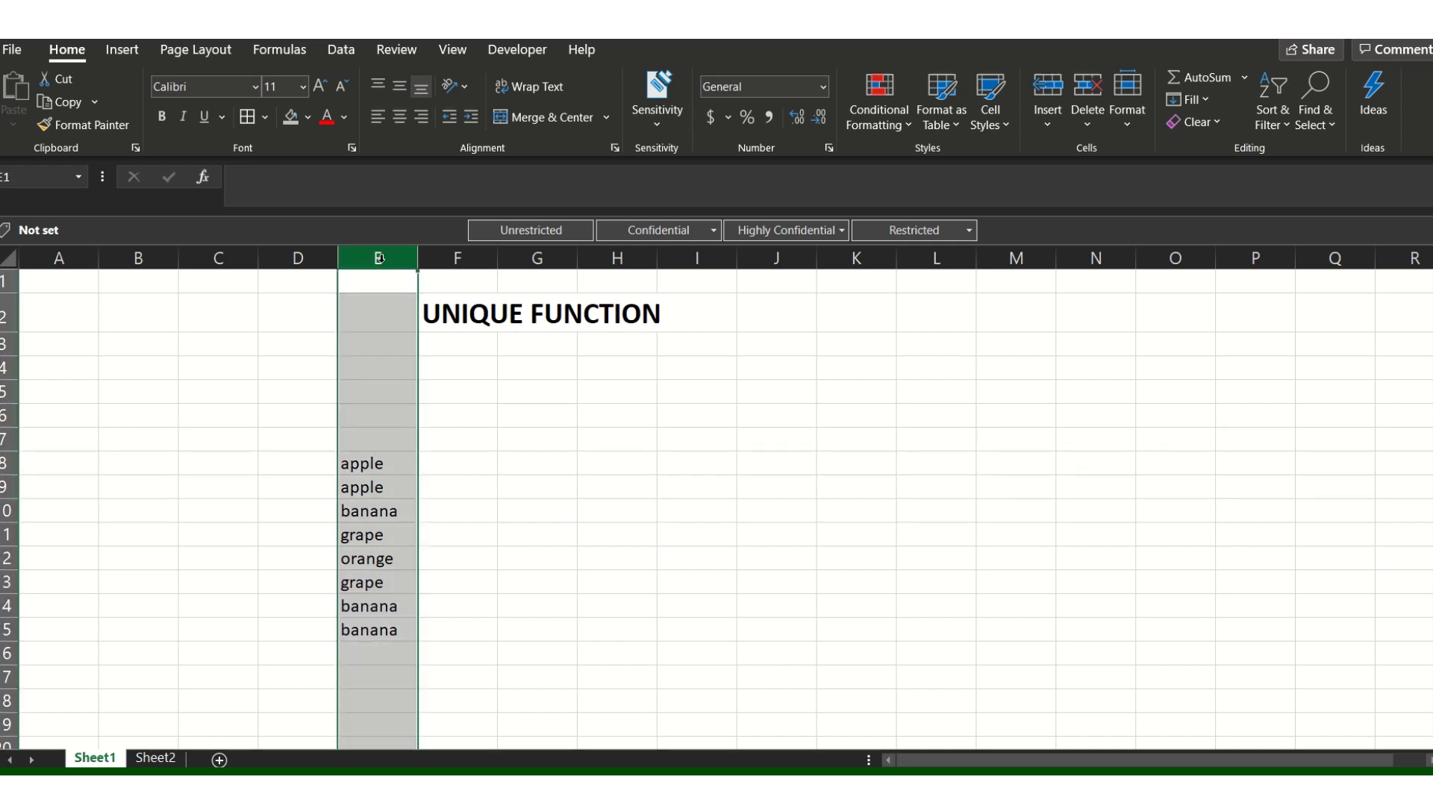
{"action": "left_click", "coordinate": [341, 50]}
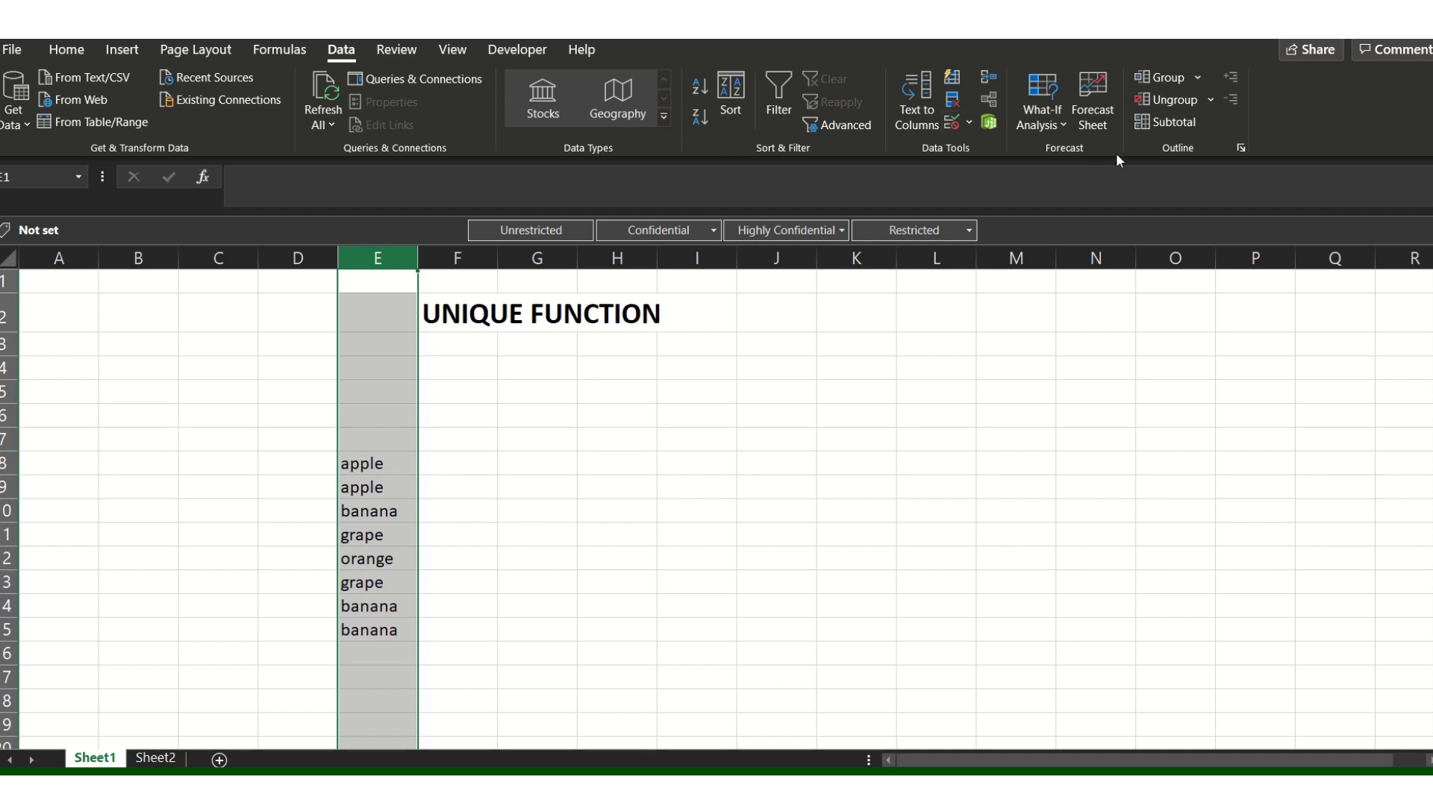
{"action": "left_click", "coordinate": [957, 109]}
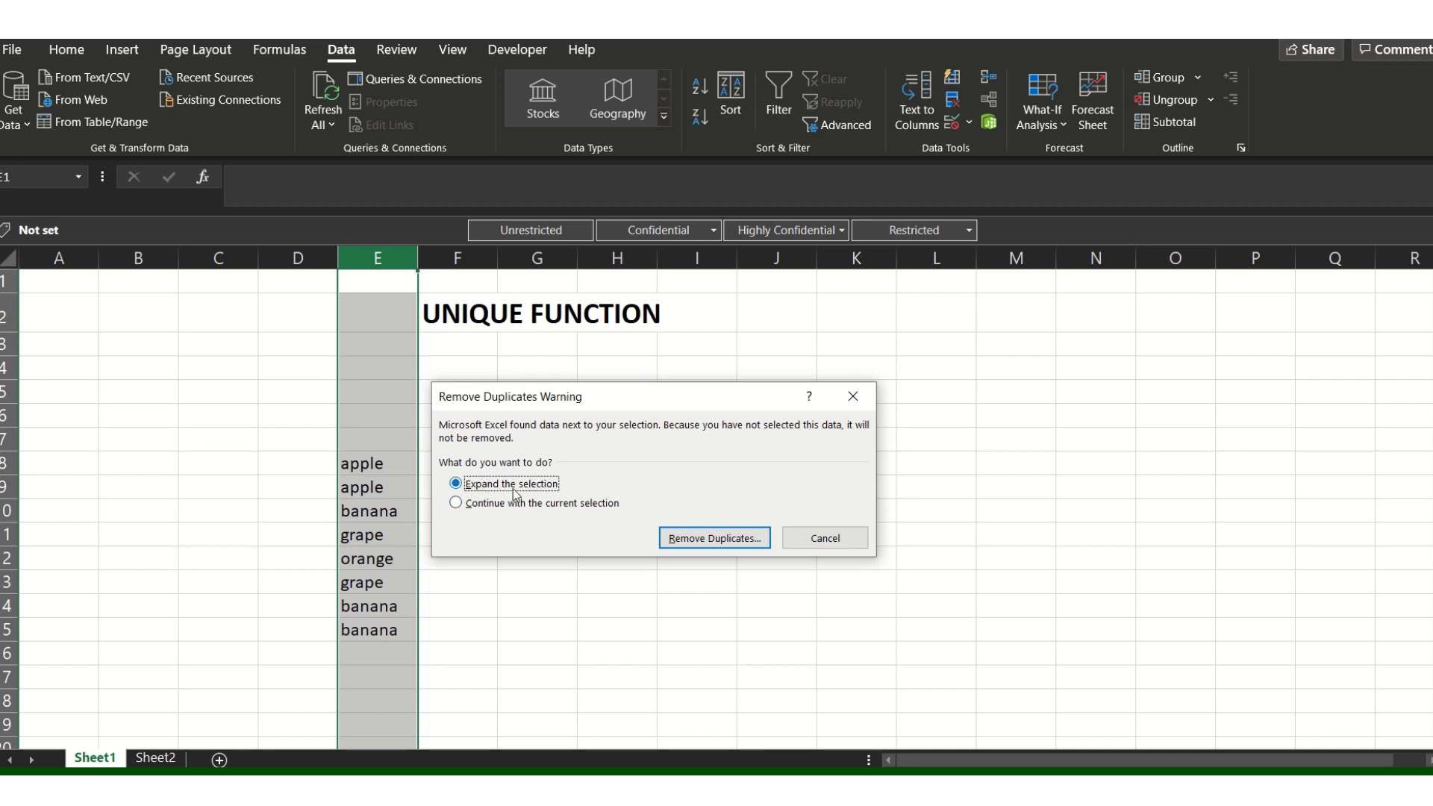
{"action": "left_click", "coordinate": [693, 537]}
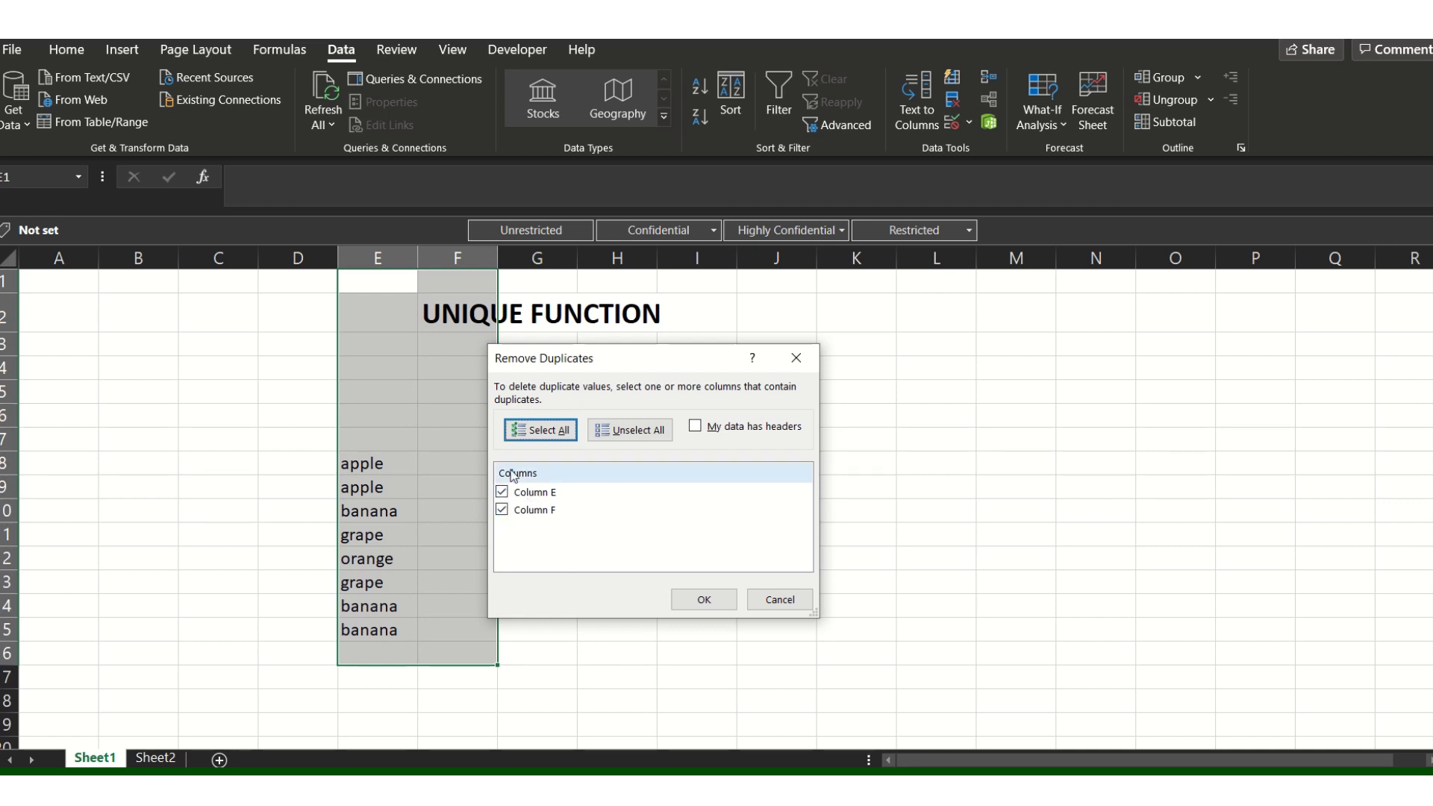
{"action": "left_click", "coordinate": [688, 601]}
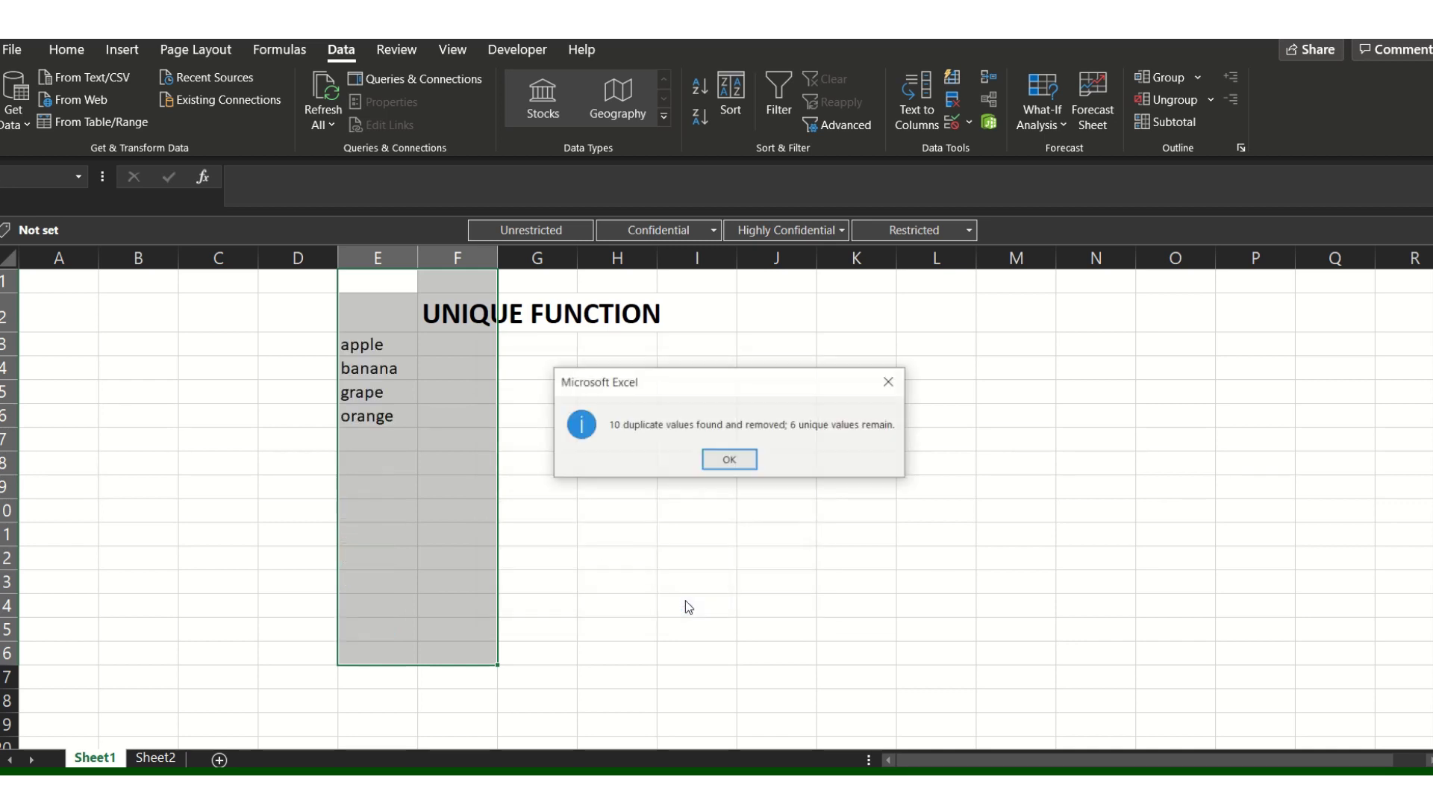
{"action": "left_click", "coordinate": [730, 460]}
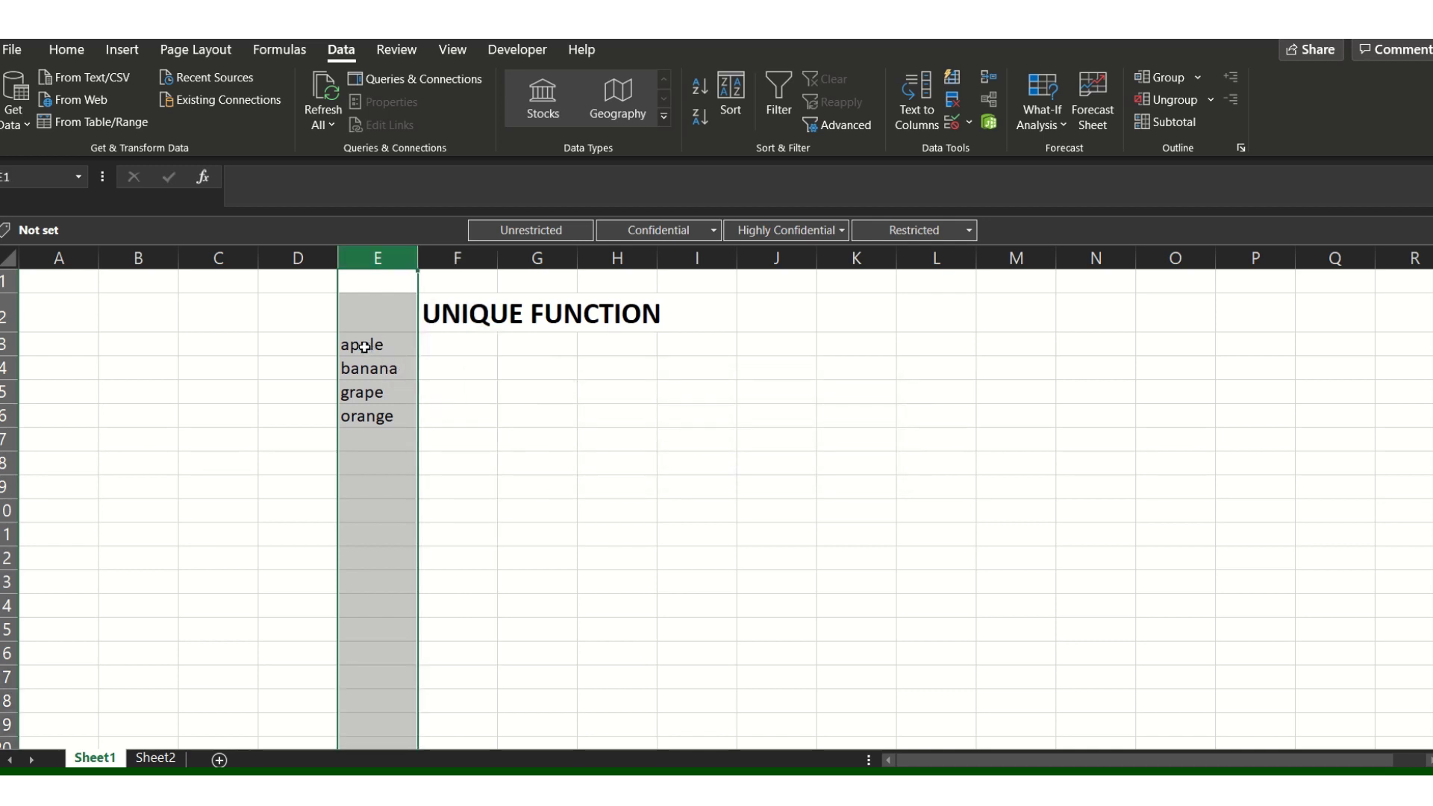
- Clear the deduplicated fruit list from cells E3:E6
{"action": "left_click", "coordinate": [326, 339]}
{"action": "left_click_drag", "start_coordinate": [362, 346], "coordinate": [374, 420]}
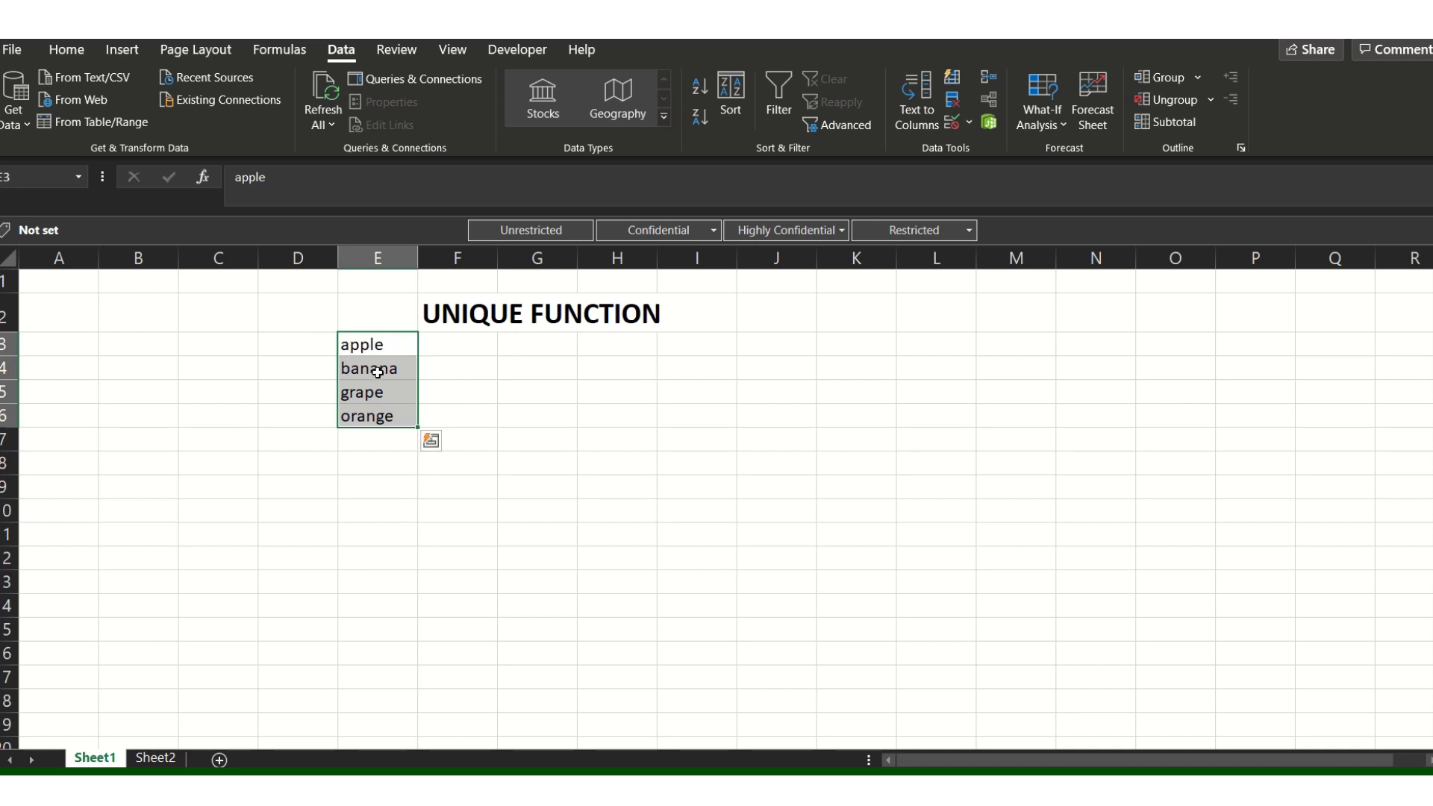
{"action": "left_click", "coordinate": [450, 317]}
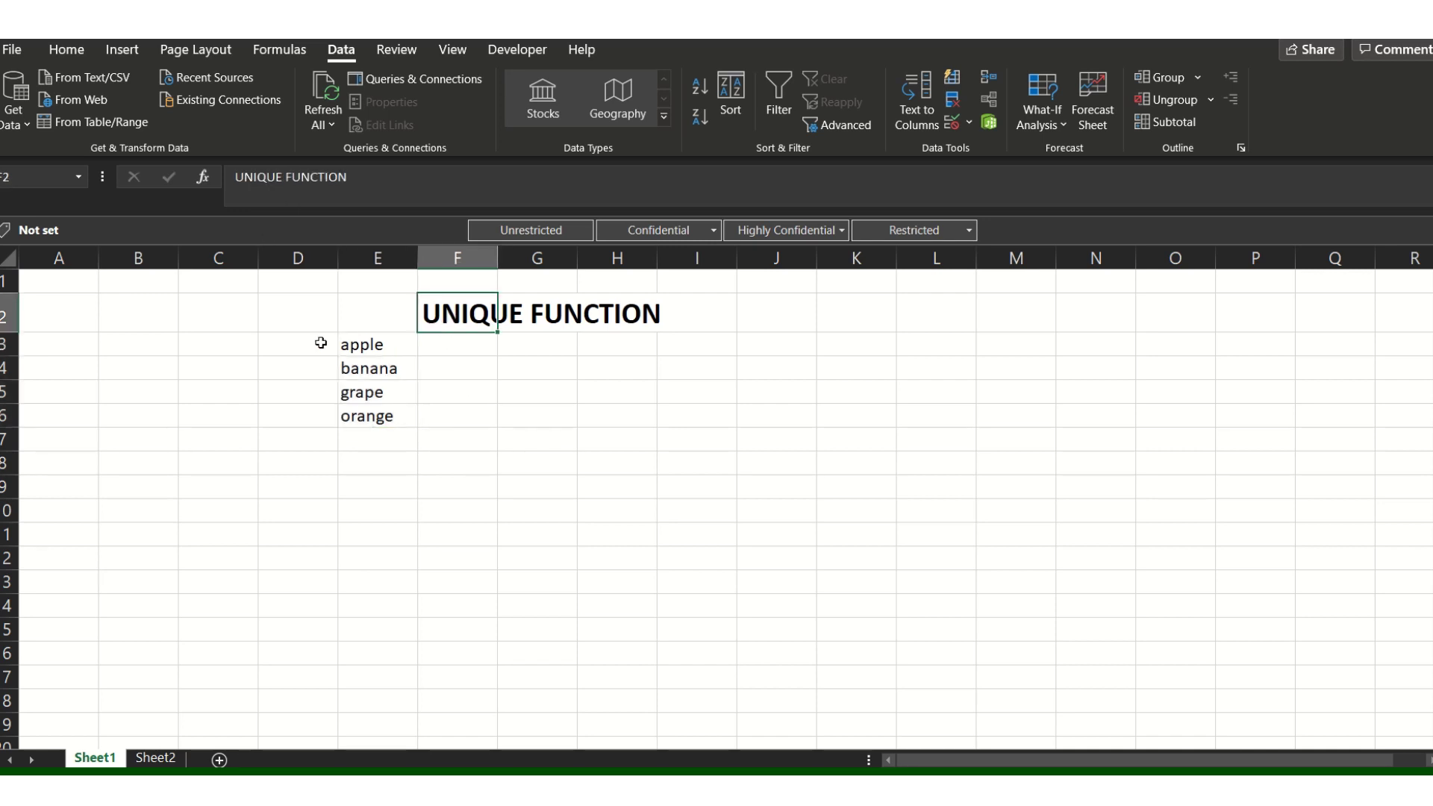
{"action": "left_click_drag", "start_coordinate": [371, 352], "coordinate": [372, 415]}
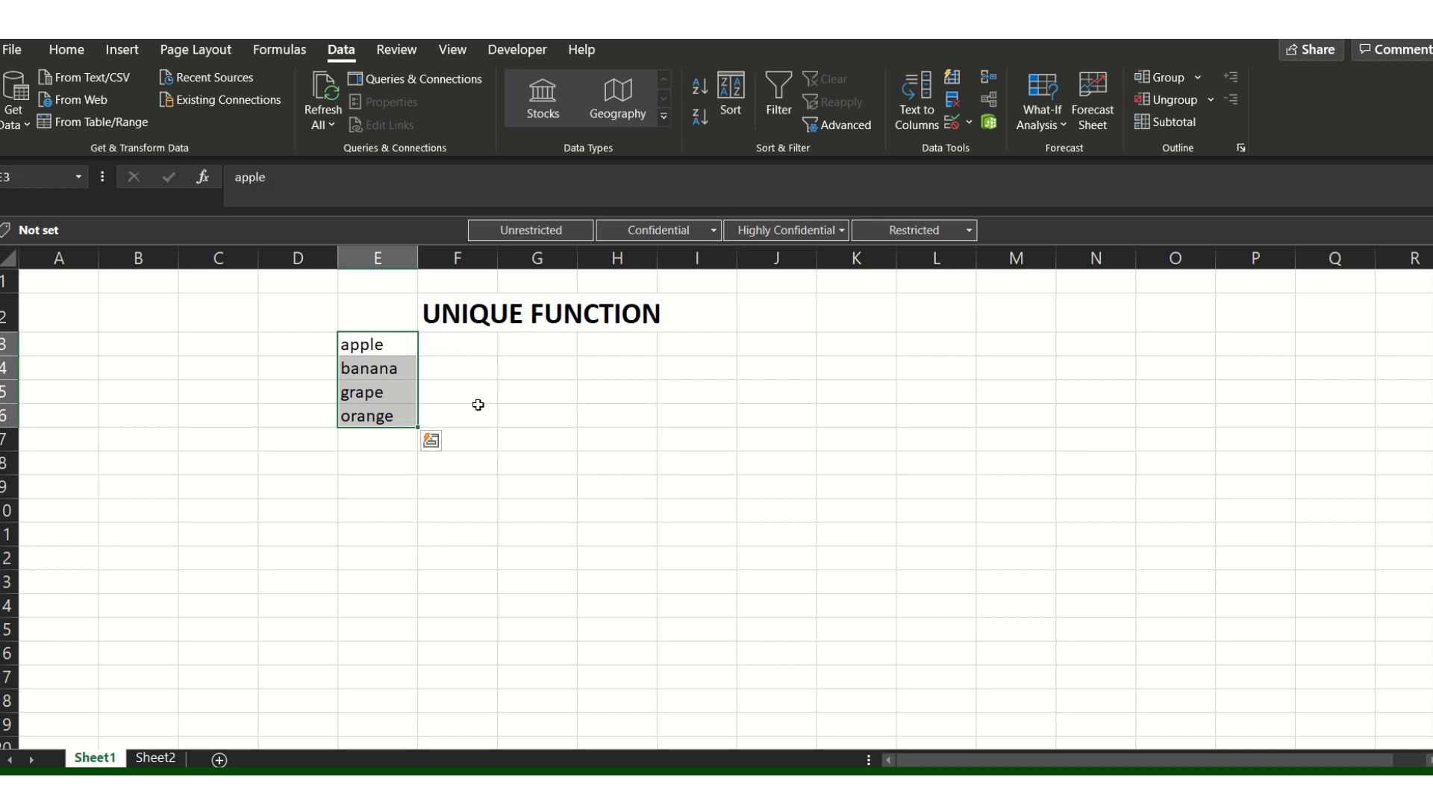
{"action": "key", "text": "Delete"}
- Enter APPLE, APPLE, BANANA and GRAPES in cells E4 to E7
{"action": "key", "text": "Down"}
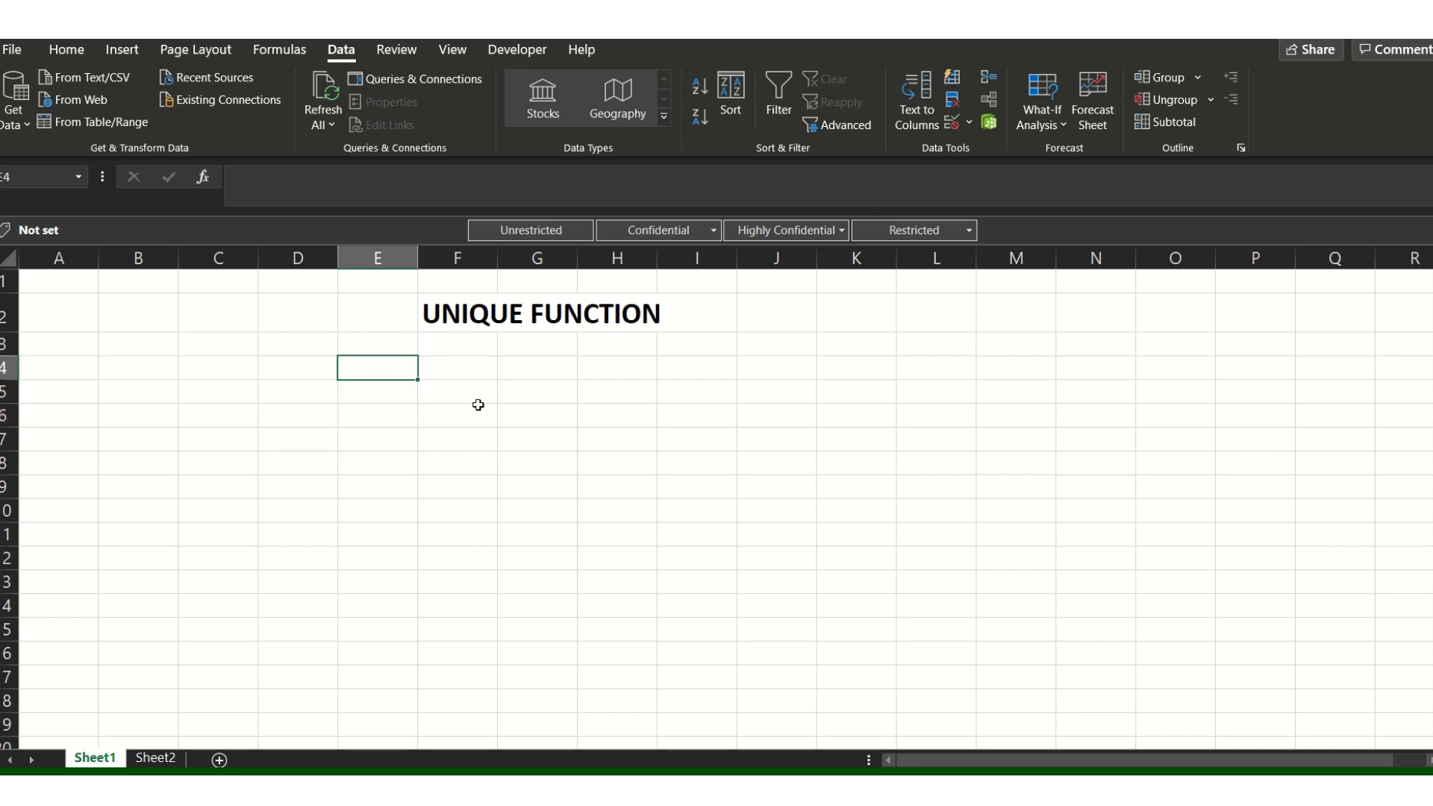
{"action": "type", "text": "APPL"}
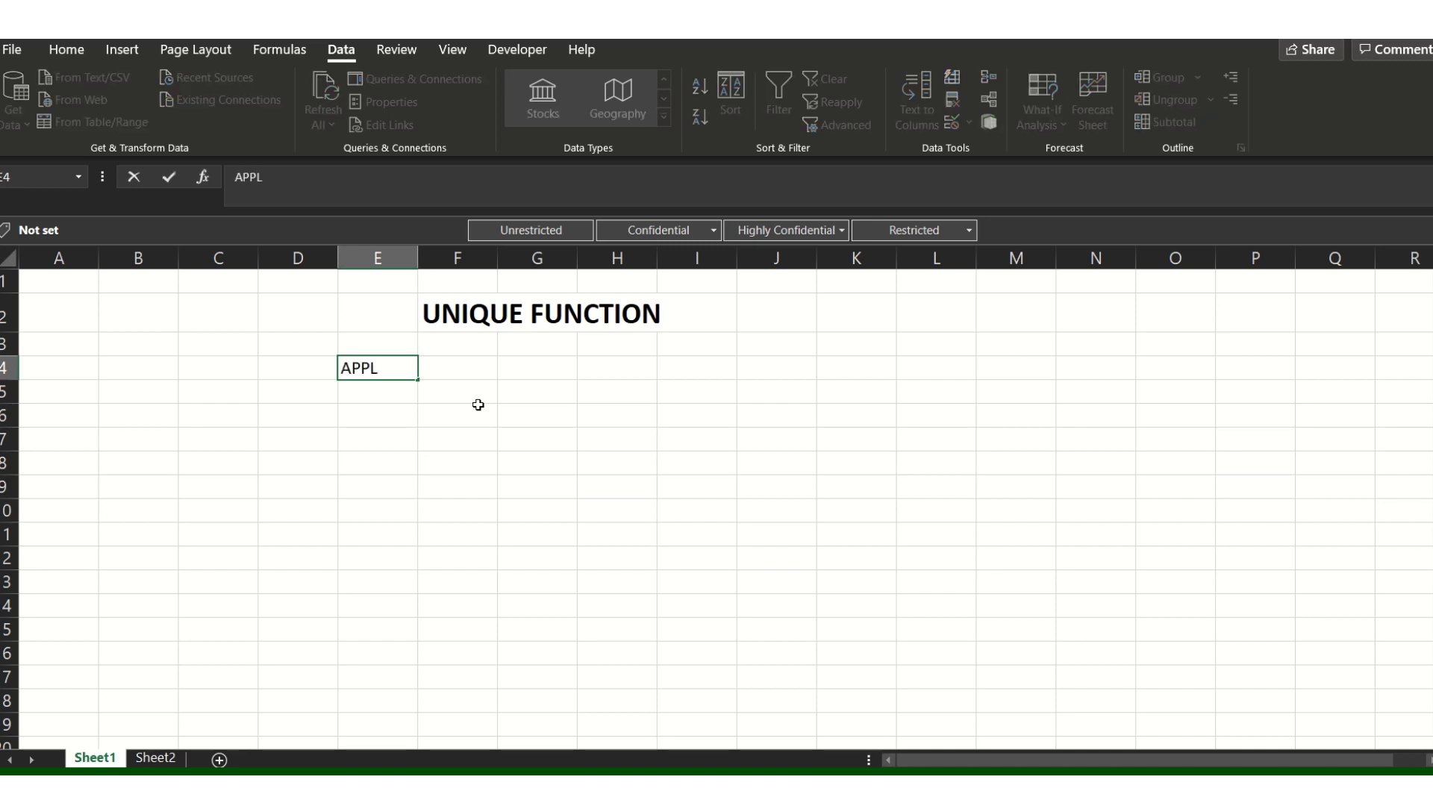
{"action": "type", "text": "E"}
{"action": "key", "text": "Return"}
{"action": "type", "text": "APPLE"}
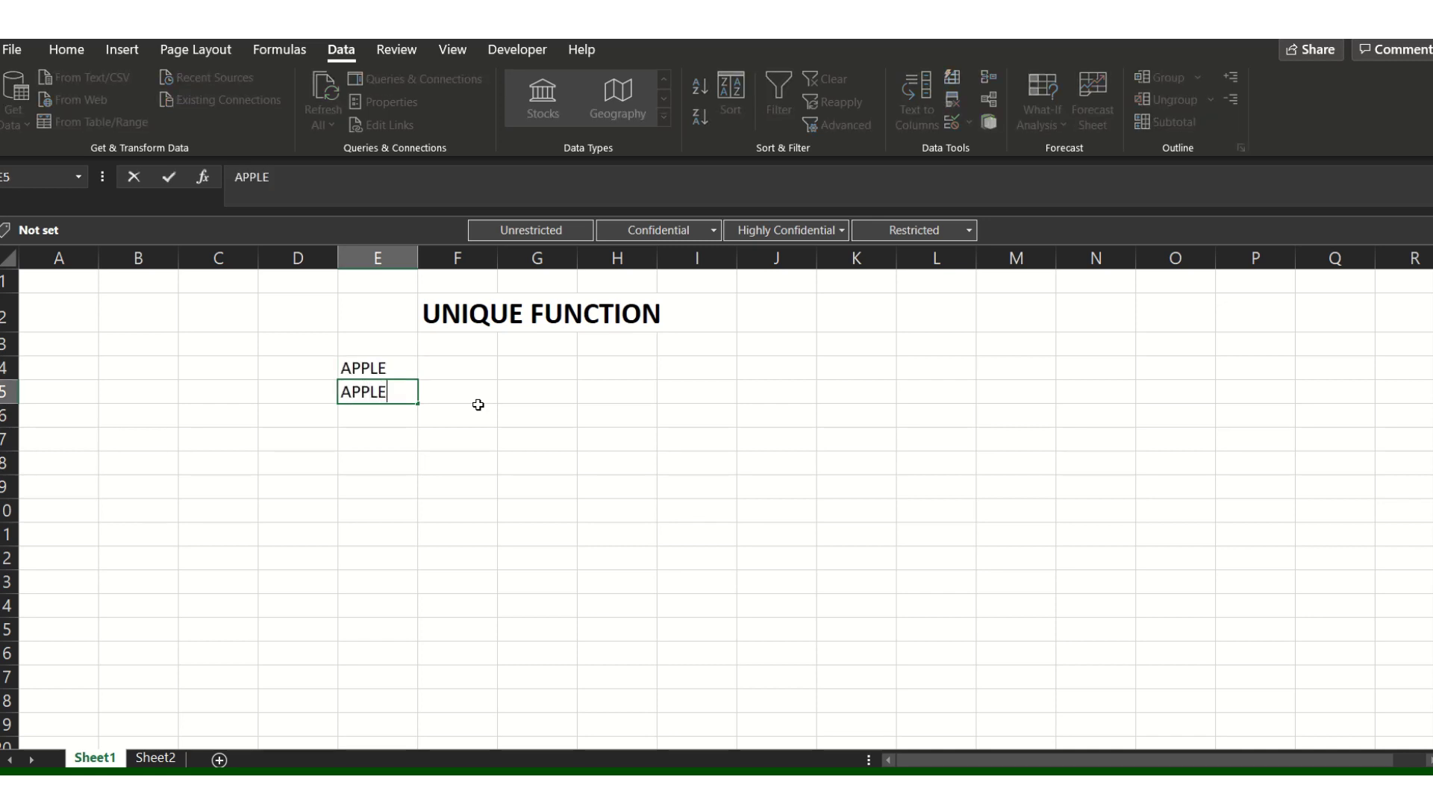
{"action": "key", "text": "Return"}
{"action": "type", "text": "BANANA"}
{"action": "key", "text": "Return"}
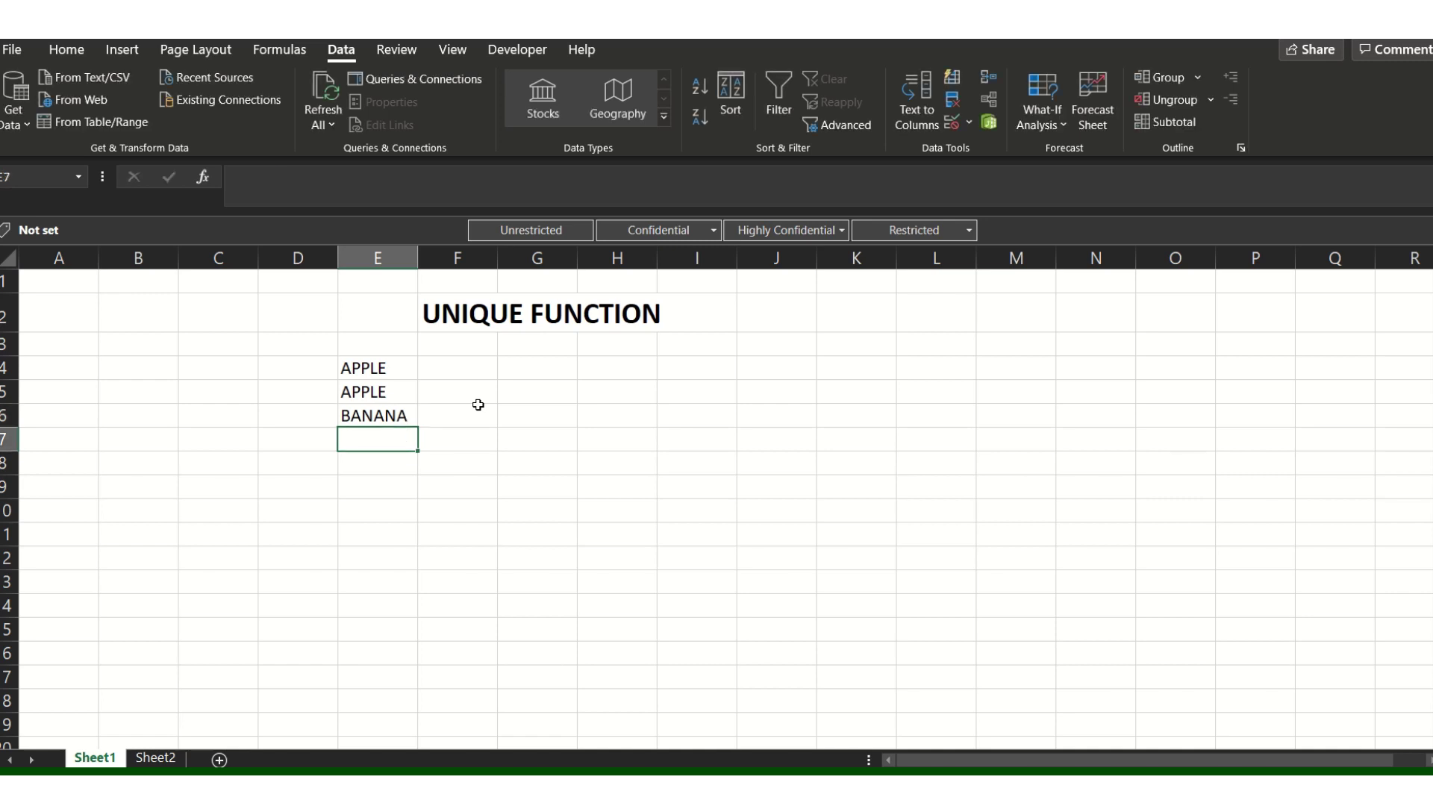
{"action": "type", "text": "GRAPES"}
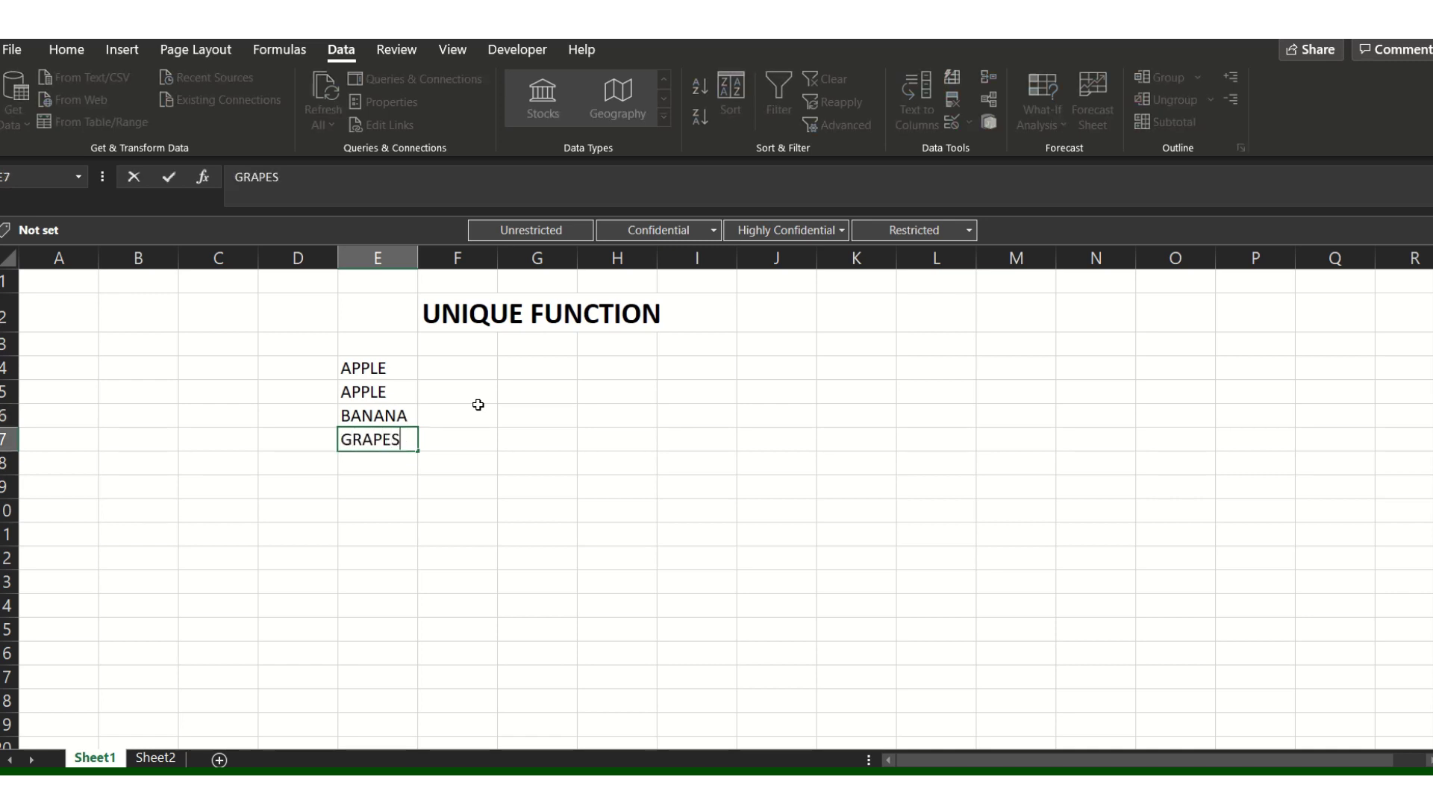
{"action": "key", "text": "Return"}
- Extend the fruit list with BANANA in each of the cells E8, E9 and E10
{"action": "type", "text": "BANANANA"}
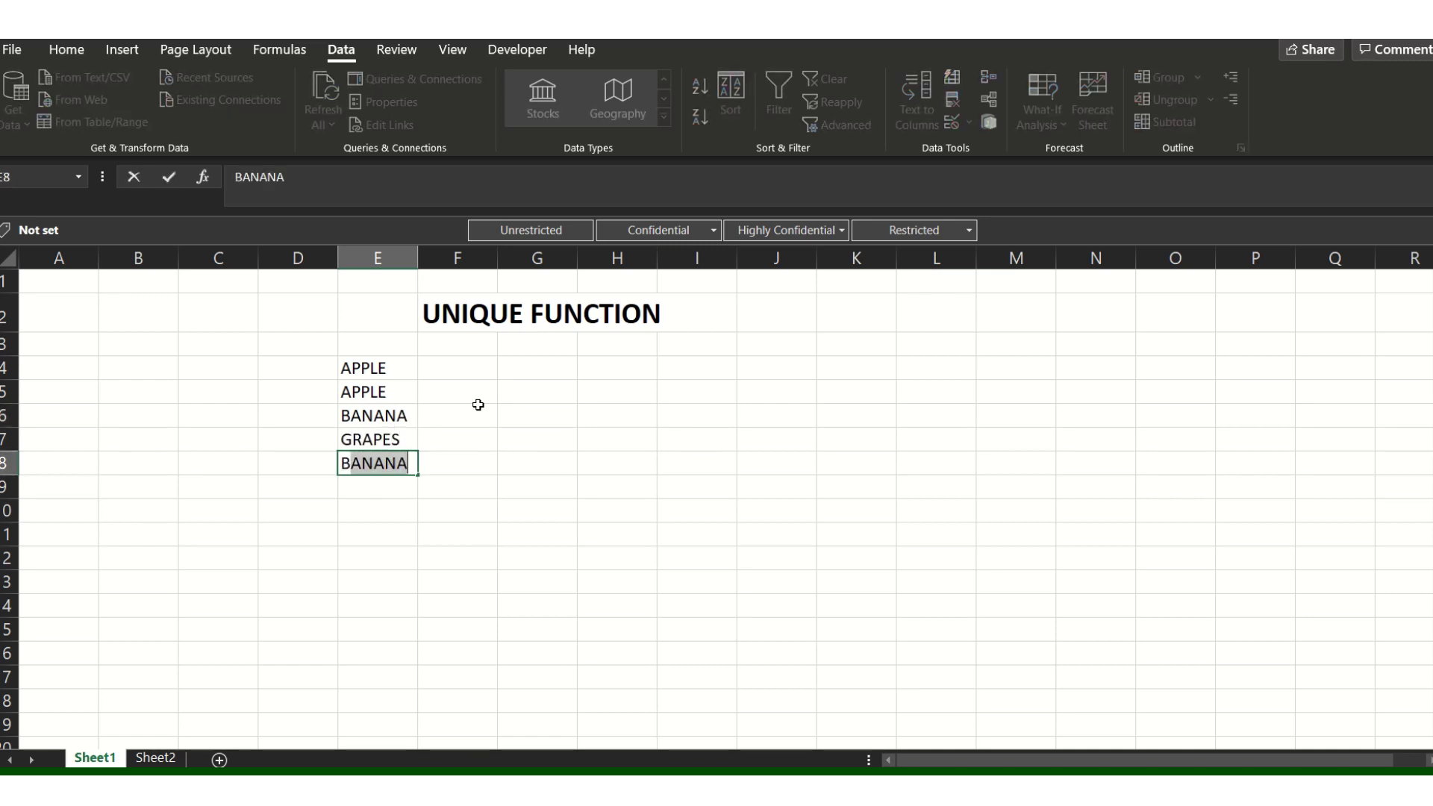
{"action": "key", "text": "BackSpace"}
{"action": "key", "text": "BackSpace"}
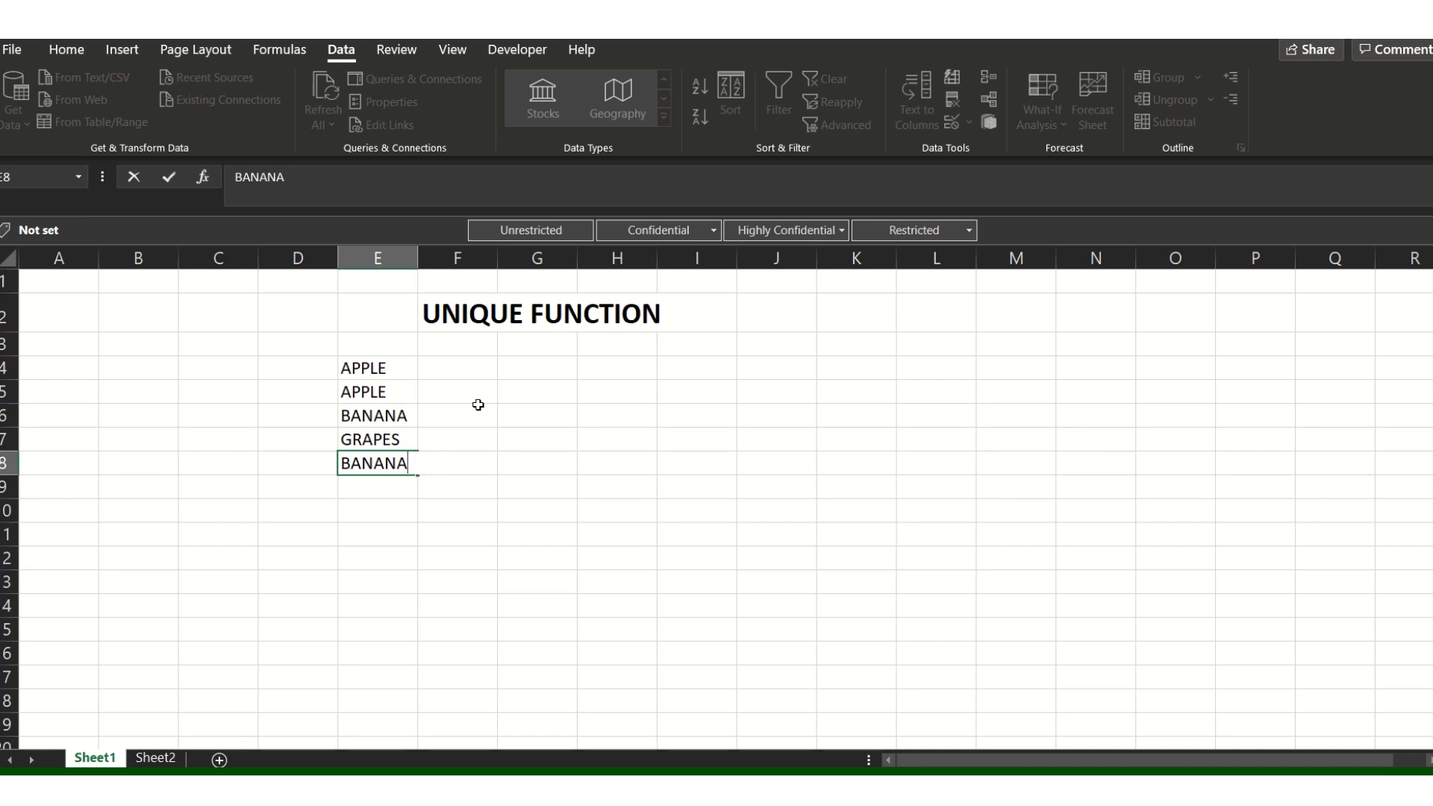
{"action": "key", "text": "Return"}
{"action": "type", "text": "BANANA"}
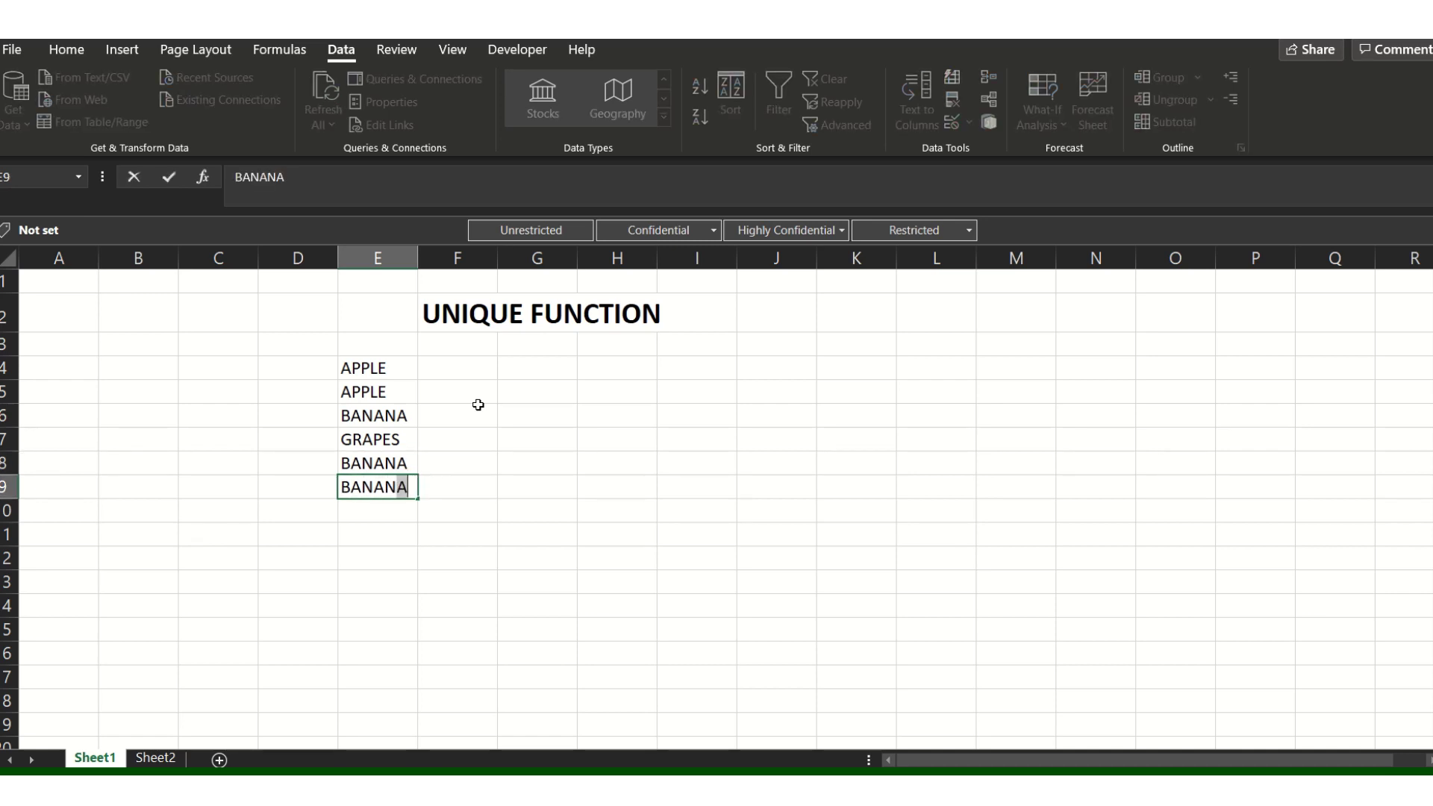
{"action": "key", "text": "Return"}
{"action": "type", "text": "BANANA"}
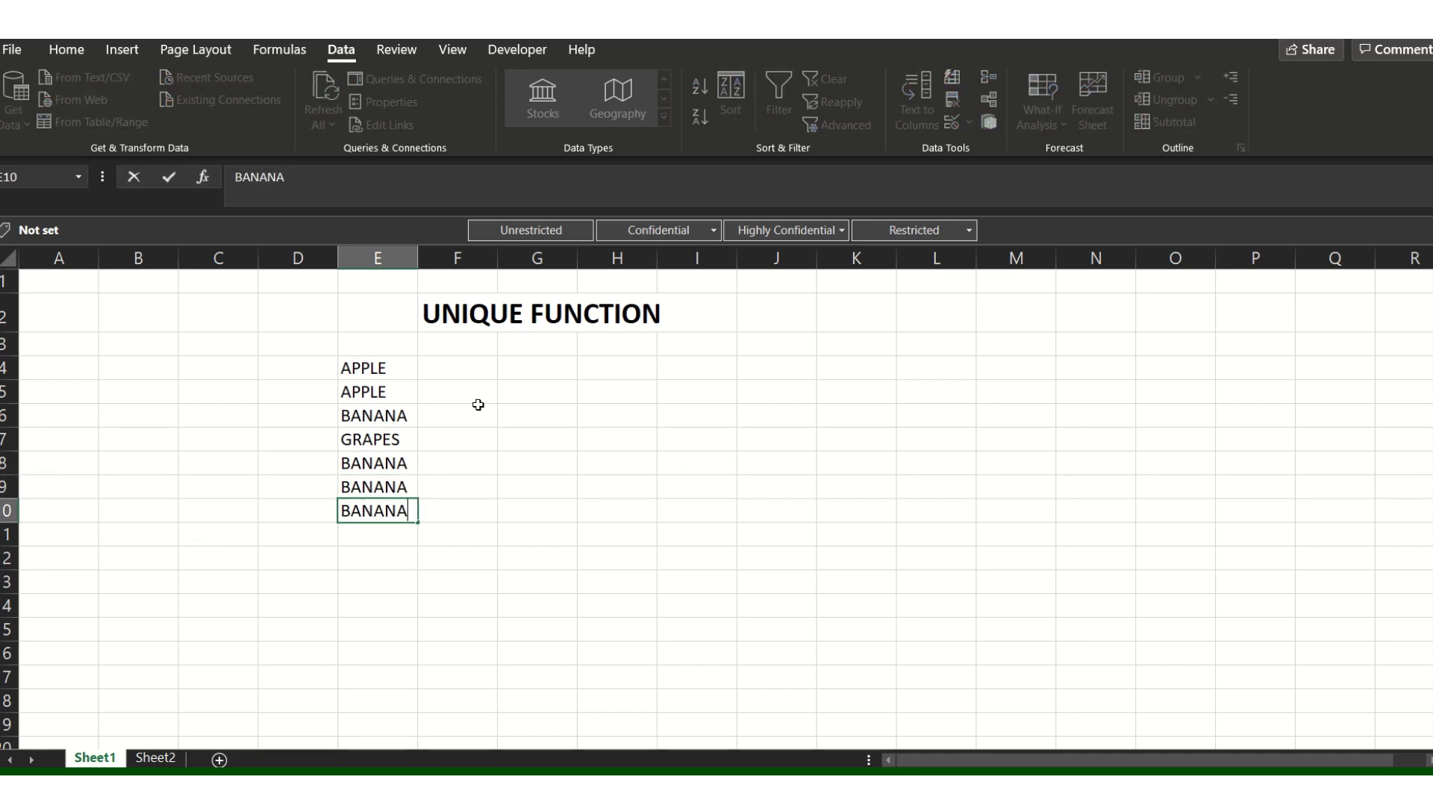
{"action": "key", "text": "Return"}
- Enter the formula =UNIQUE(E:E) in cell H4 to extract the distinct values of the whole column E
{"action": "key", "text": "Right"}
{"action": "key", "text": "Up"}
{"action": "key", "text": "Up"}
{"action": "key", "text": "Up"}
{"action": "key", "text": "Up"}
{"action": "key", "text": "Up"}
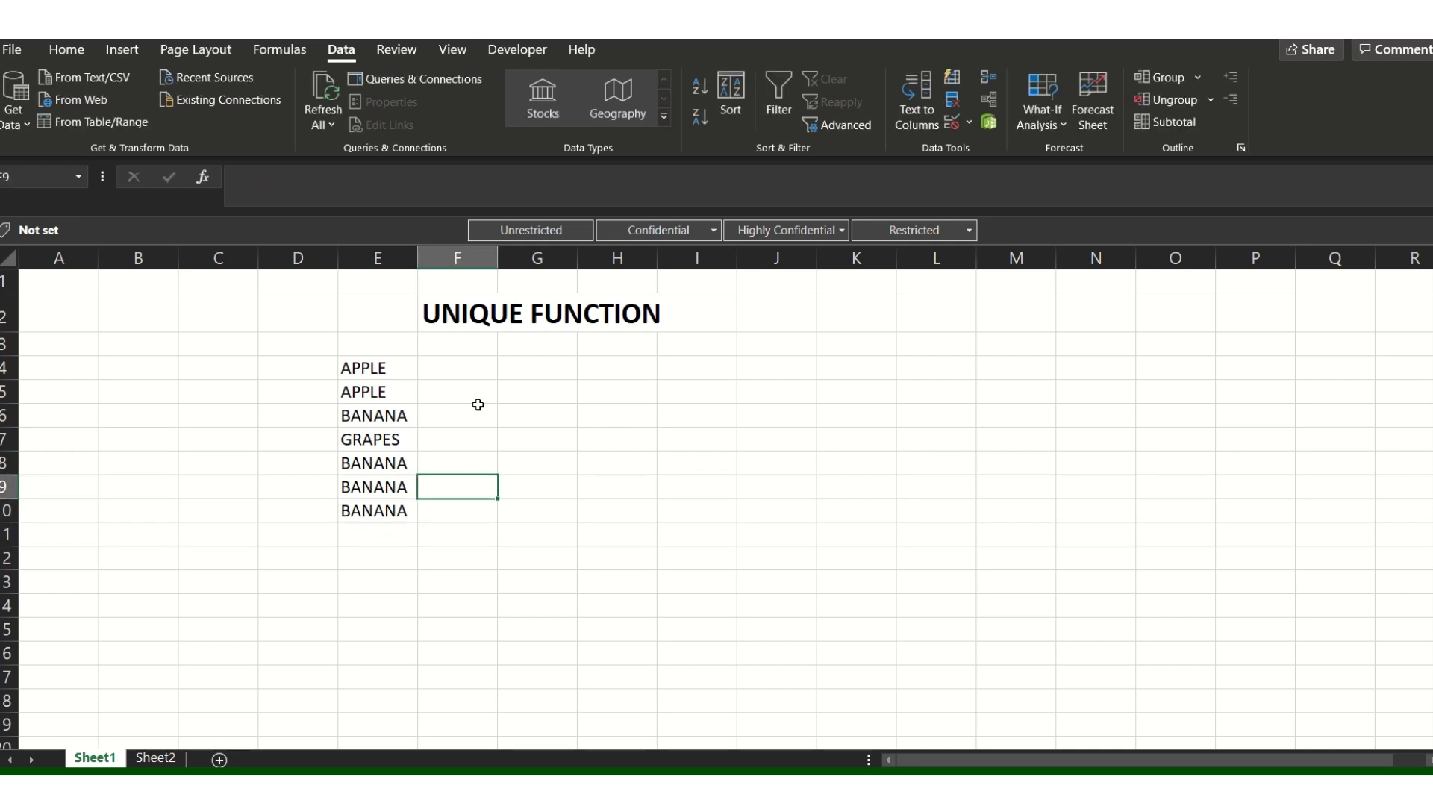
{"action": "key", "text": "Up"}
{"action": "key", "text": "Right"}
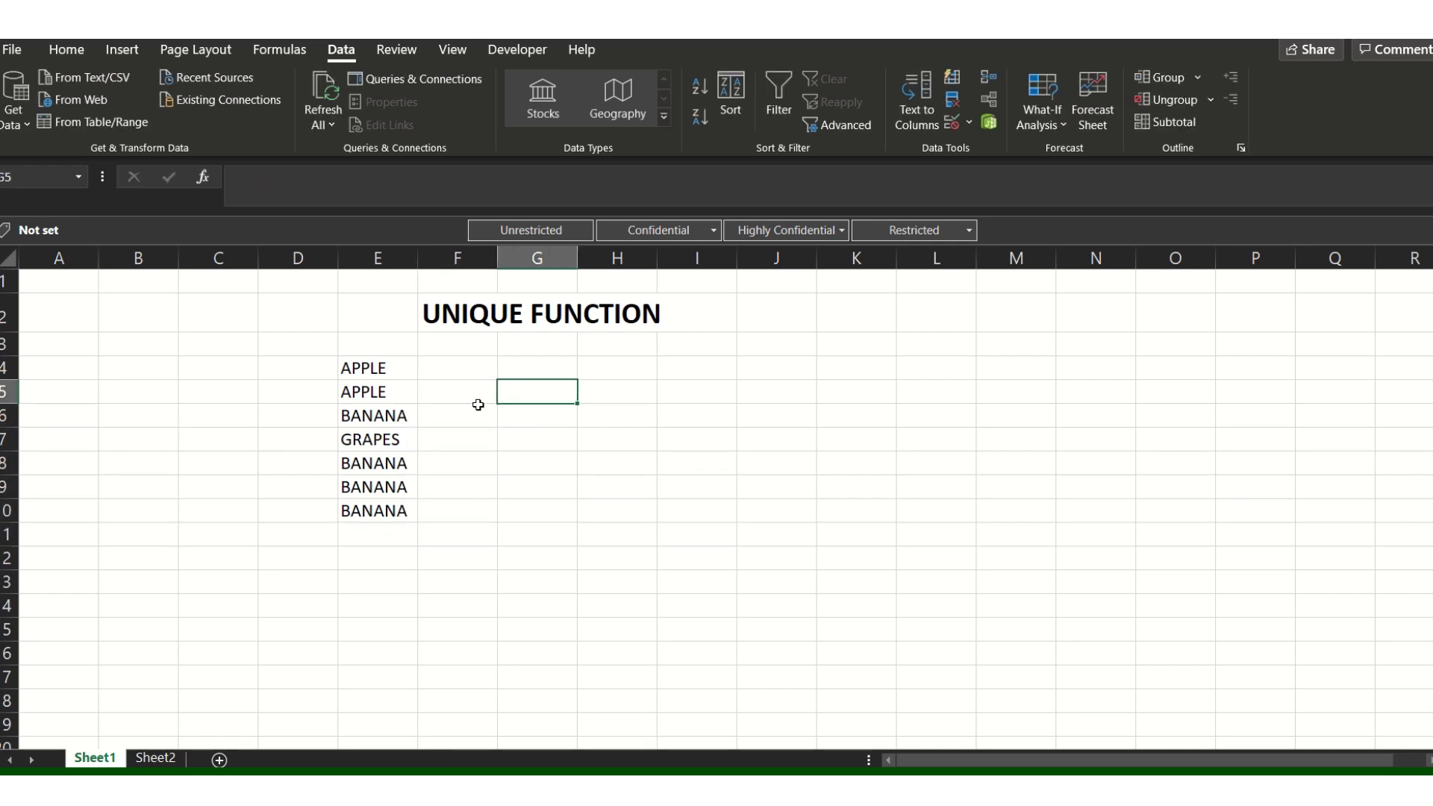
{"action": "key", "text": "Up"}
{"action": "key", "text": "Right"}
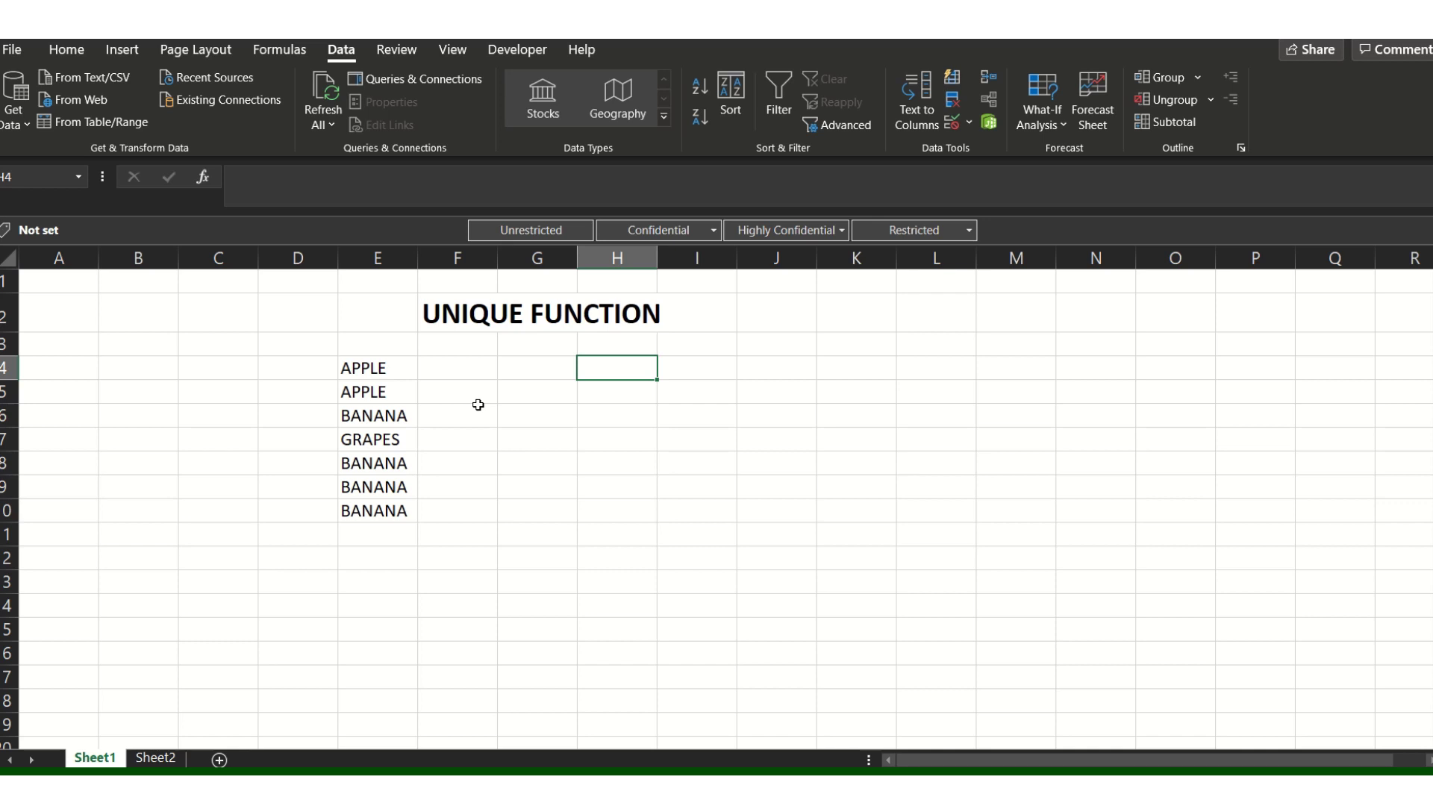
{"action": "type", "text": "="}
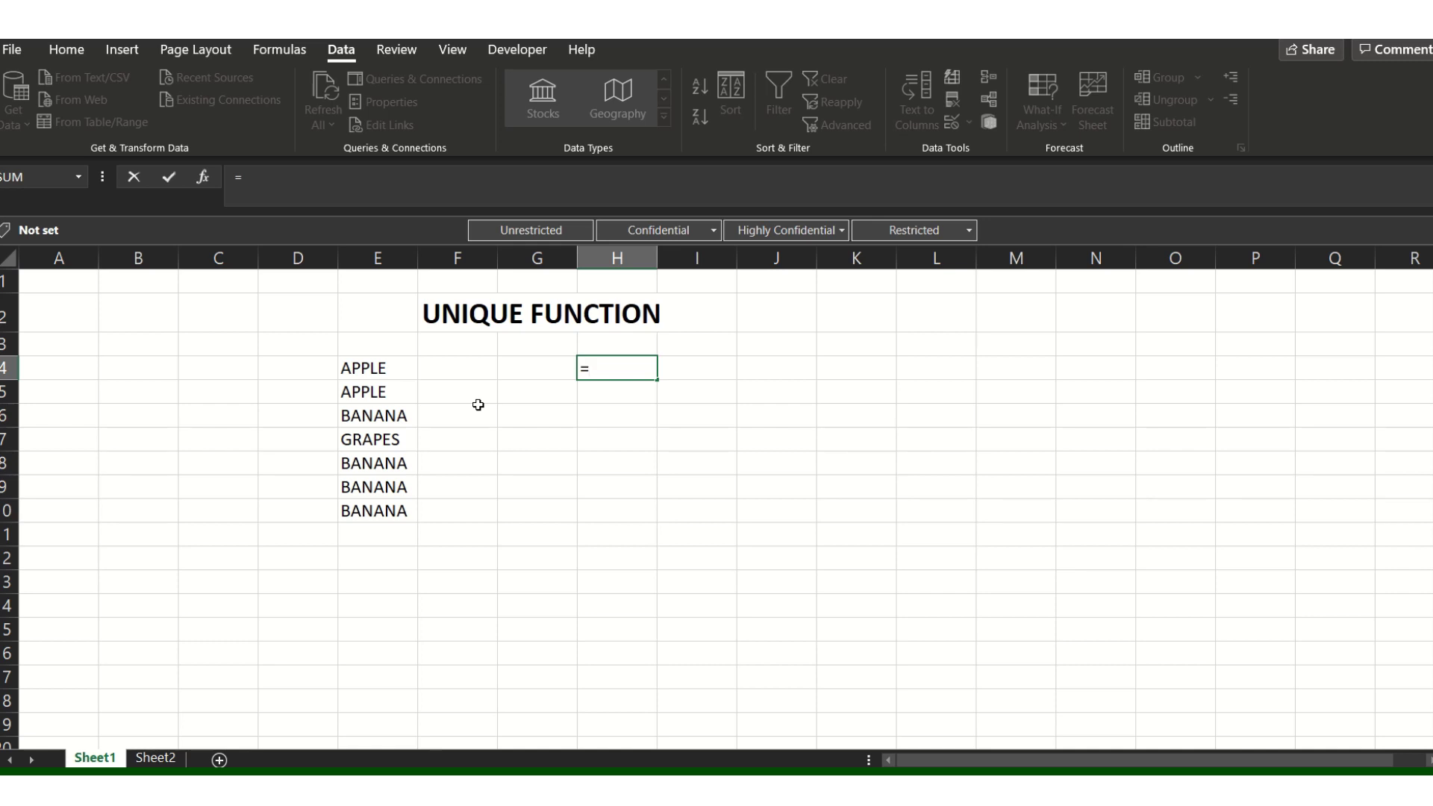
{"action": "type", "text": "UNI"}
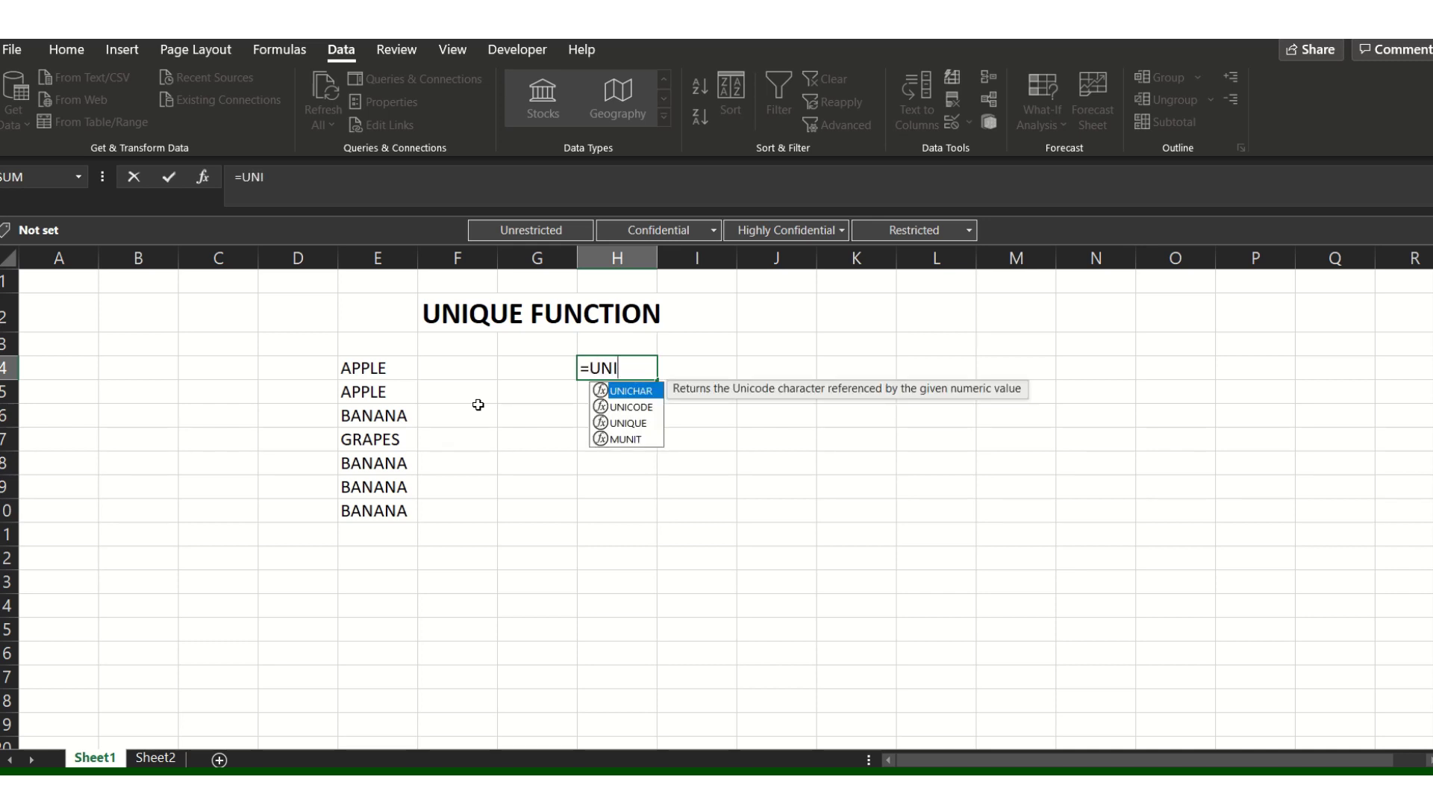
{"action": "key", "text": "Down"}
{"action": "key", "text": "Down"}
{"action": "key", "text": "Tab"}
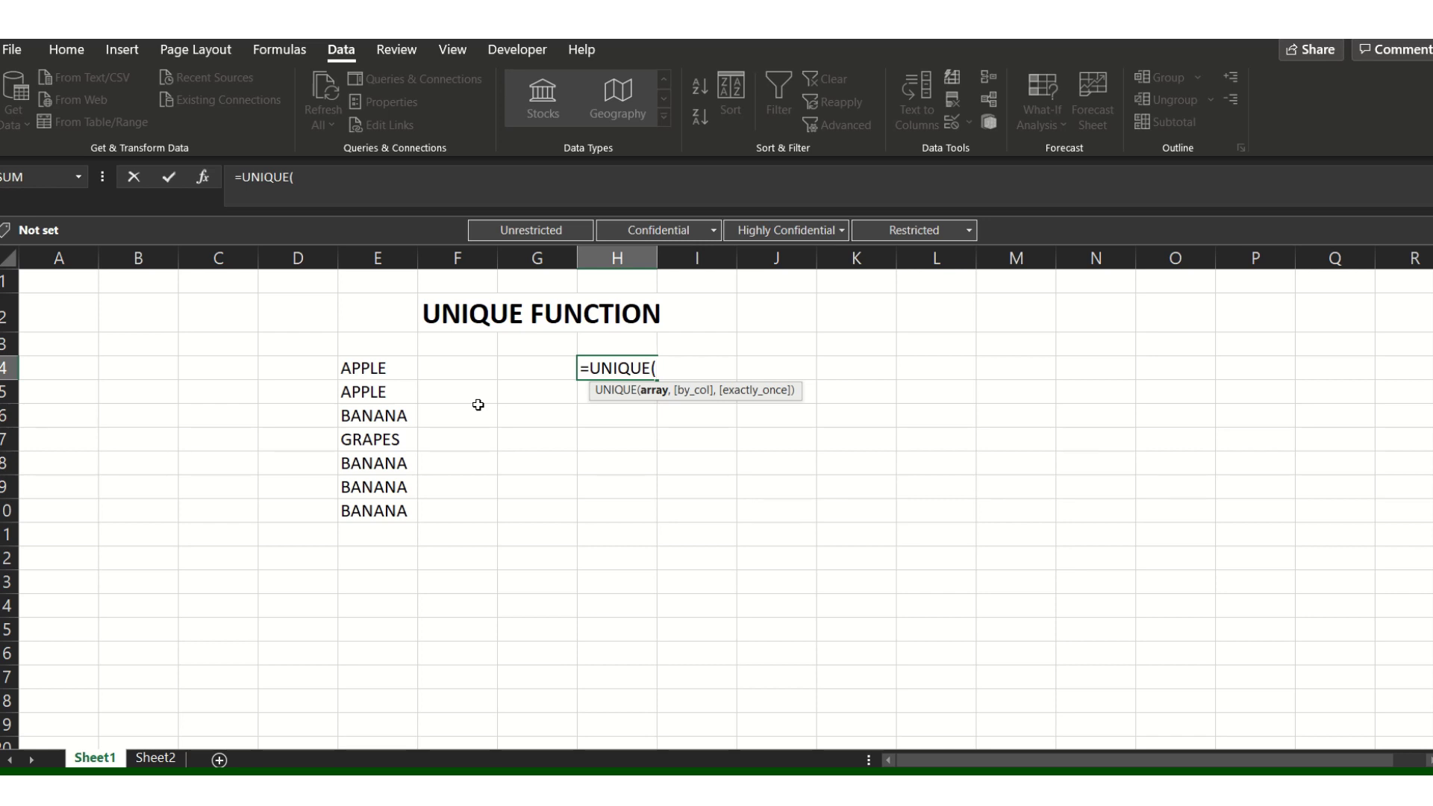
{"action": "left_click", "coordinate": [378, 258]}
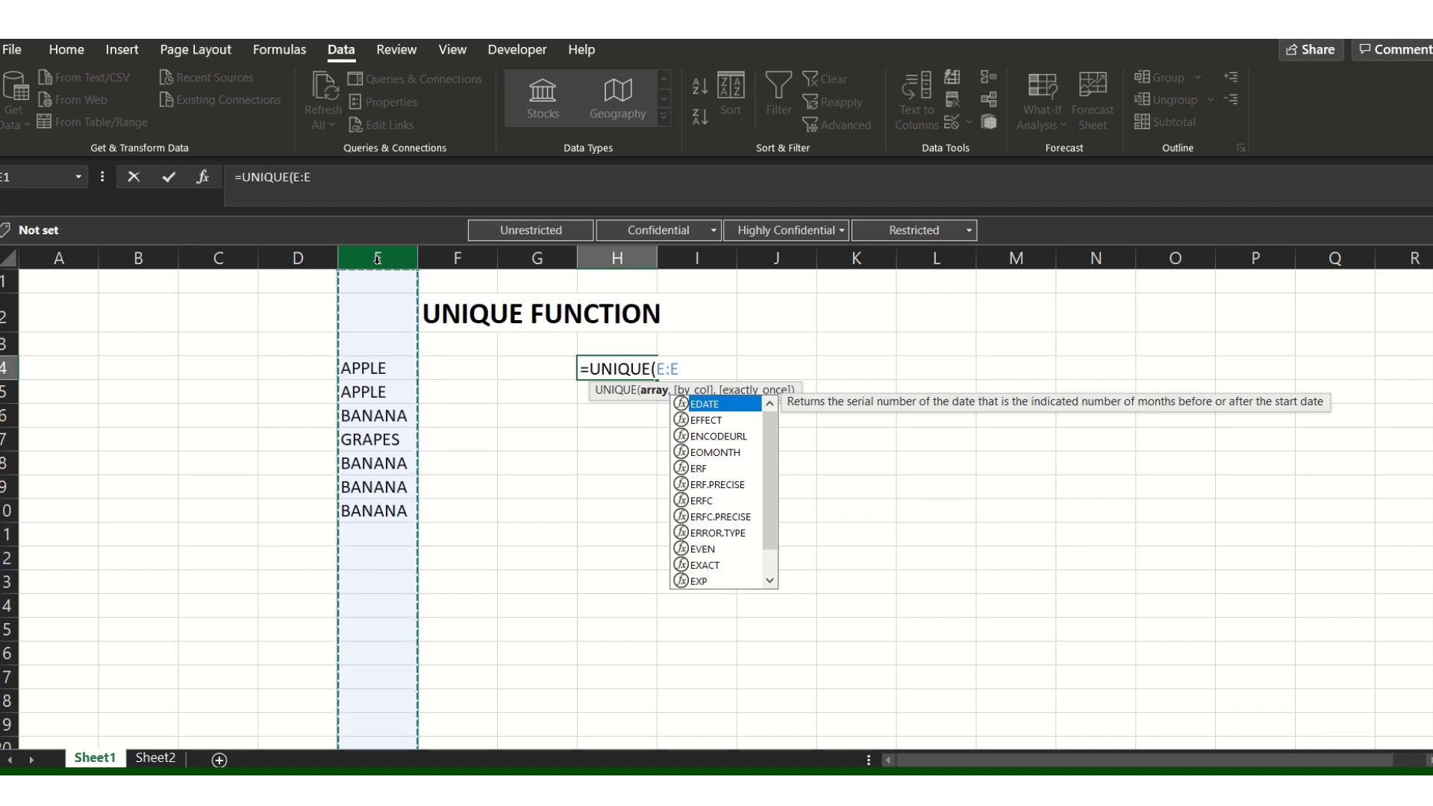
{"action": "key", "text": "Return"}
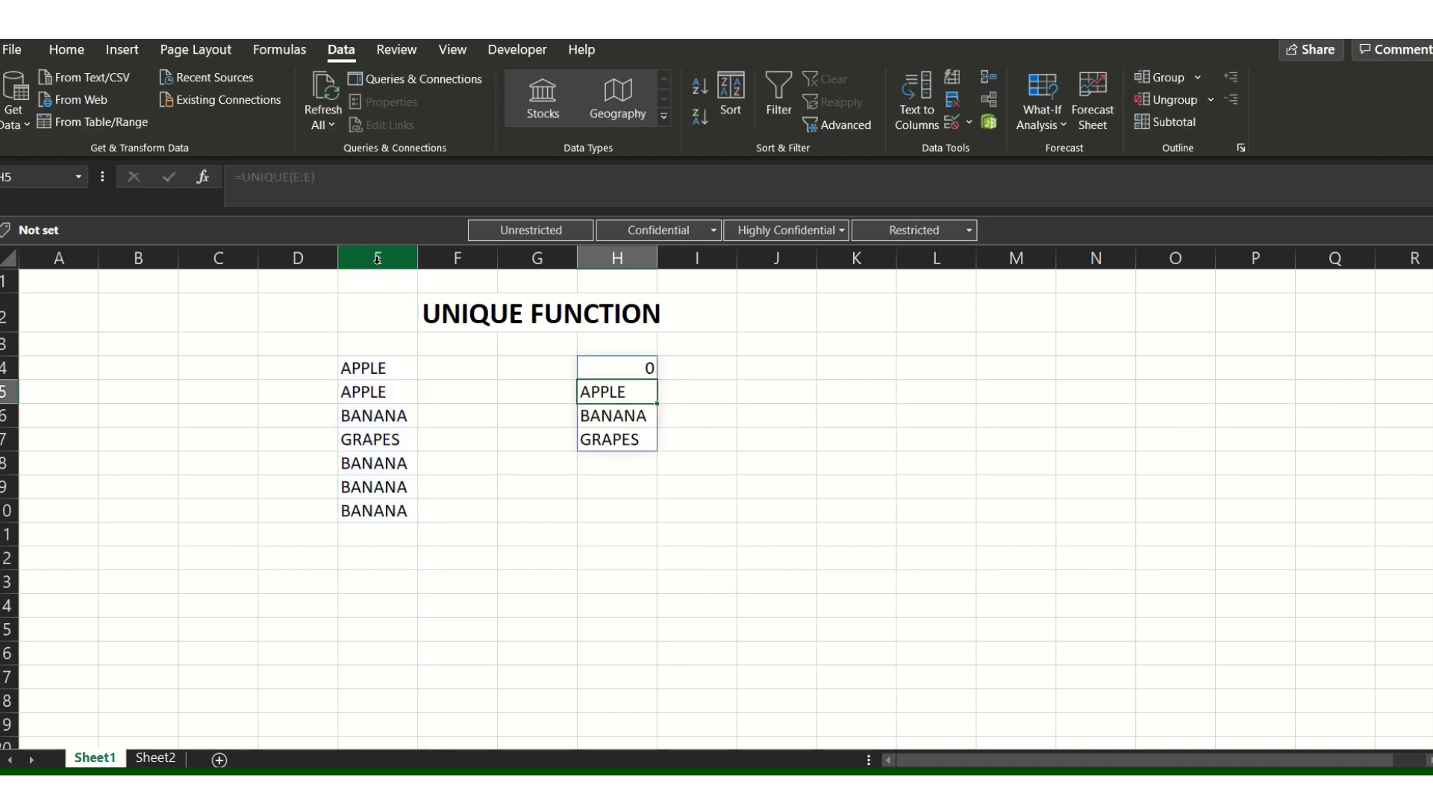
- Change the UNIQUE formula in cell H4 to use only the range E4:E10
{"action": "key", "text": "Up"}
{"action": "key", "text": "Down"}
{"action": "key", "text": "Up"}
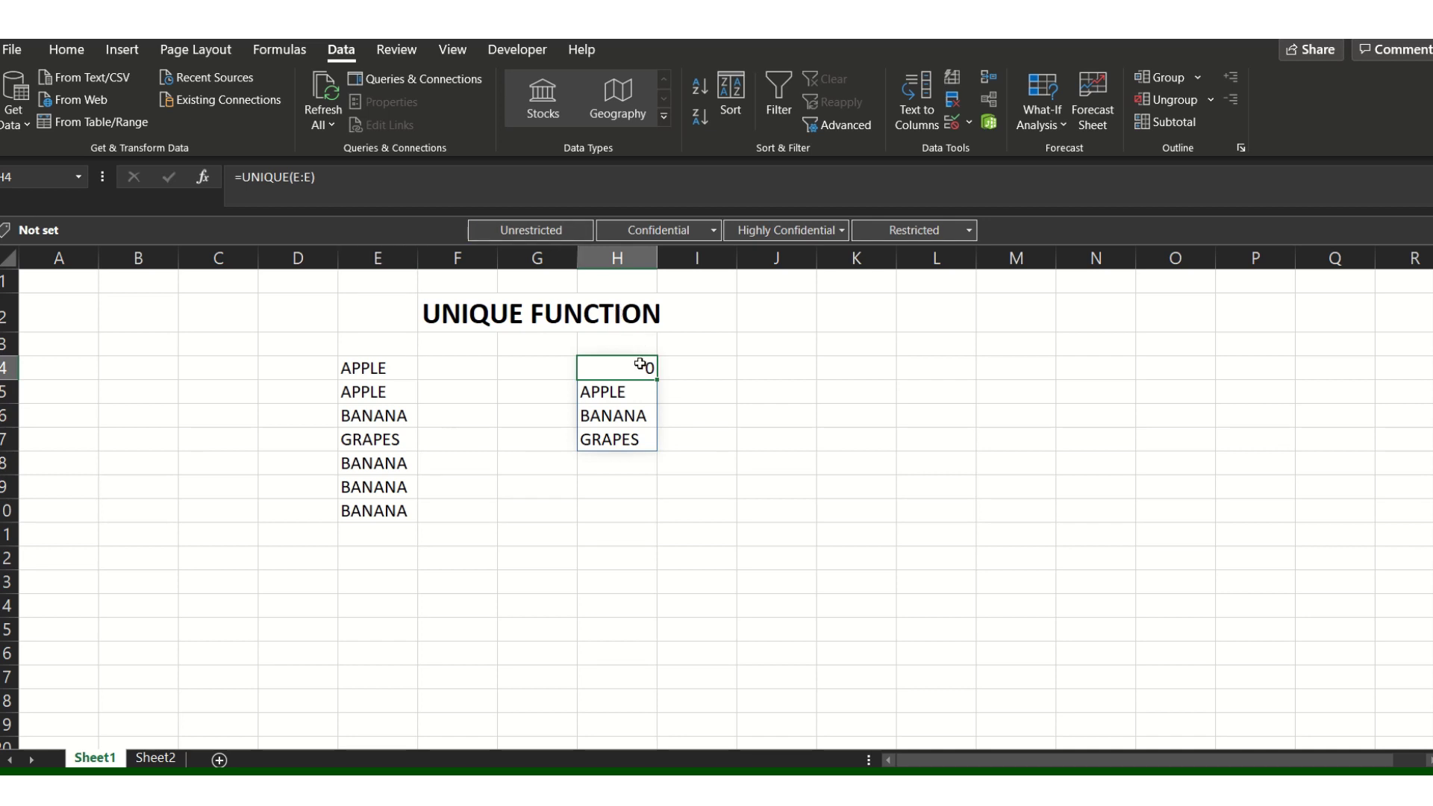
{"action": "left_click", "coordinate": [313, 183]}
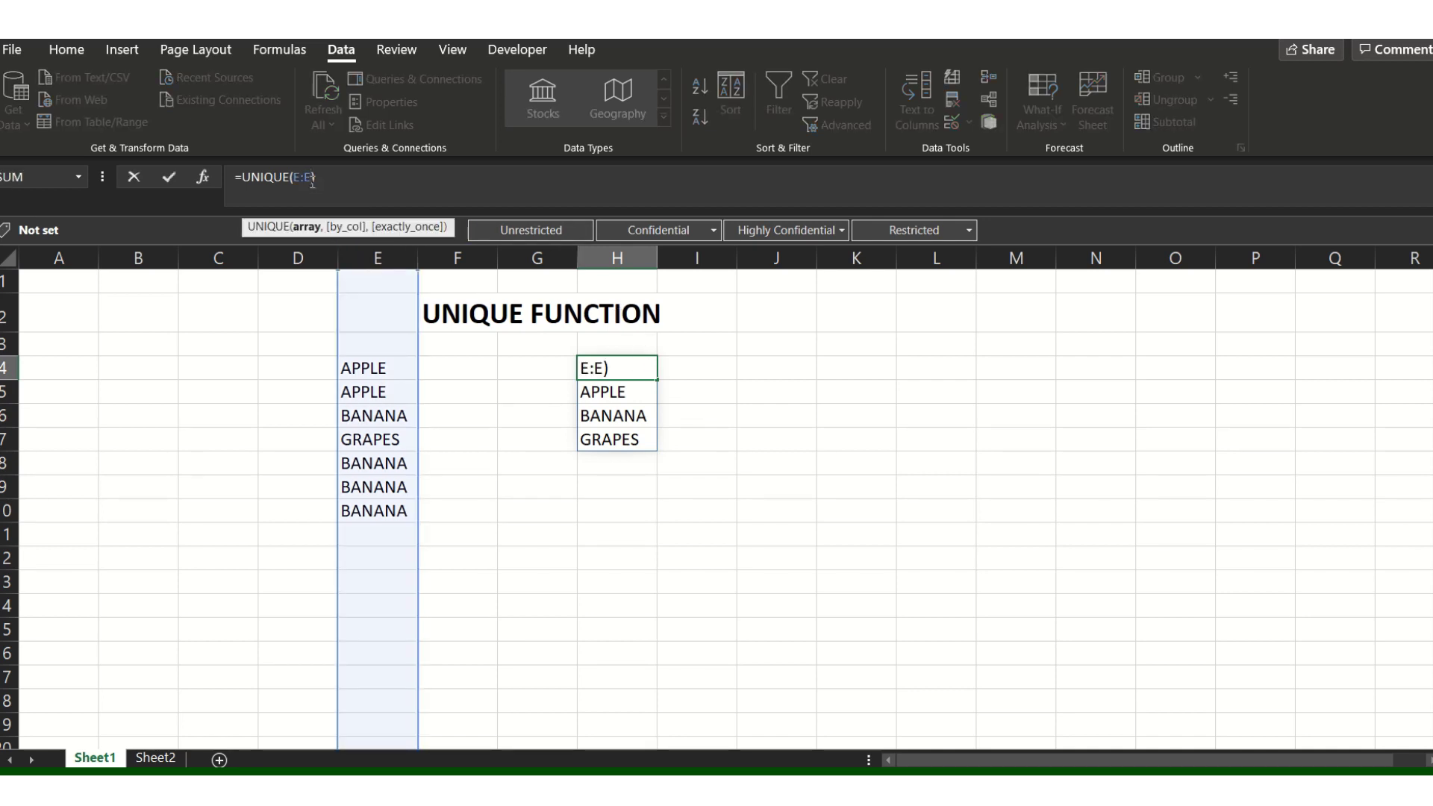
{"action": "key", "text": "BackSpace"}
{"action": "key", "text": "BackSpace"}
{"action": "key", "text": "BackSpace"}
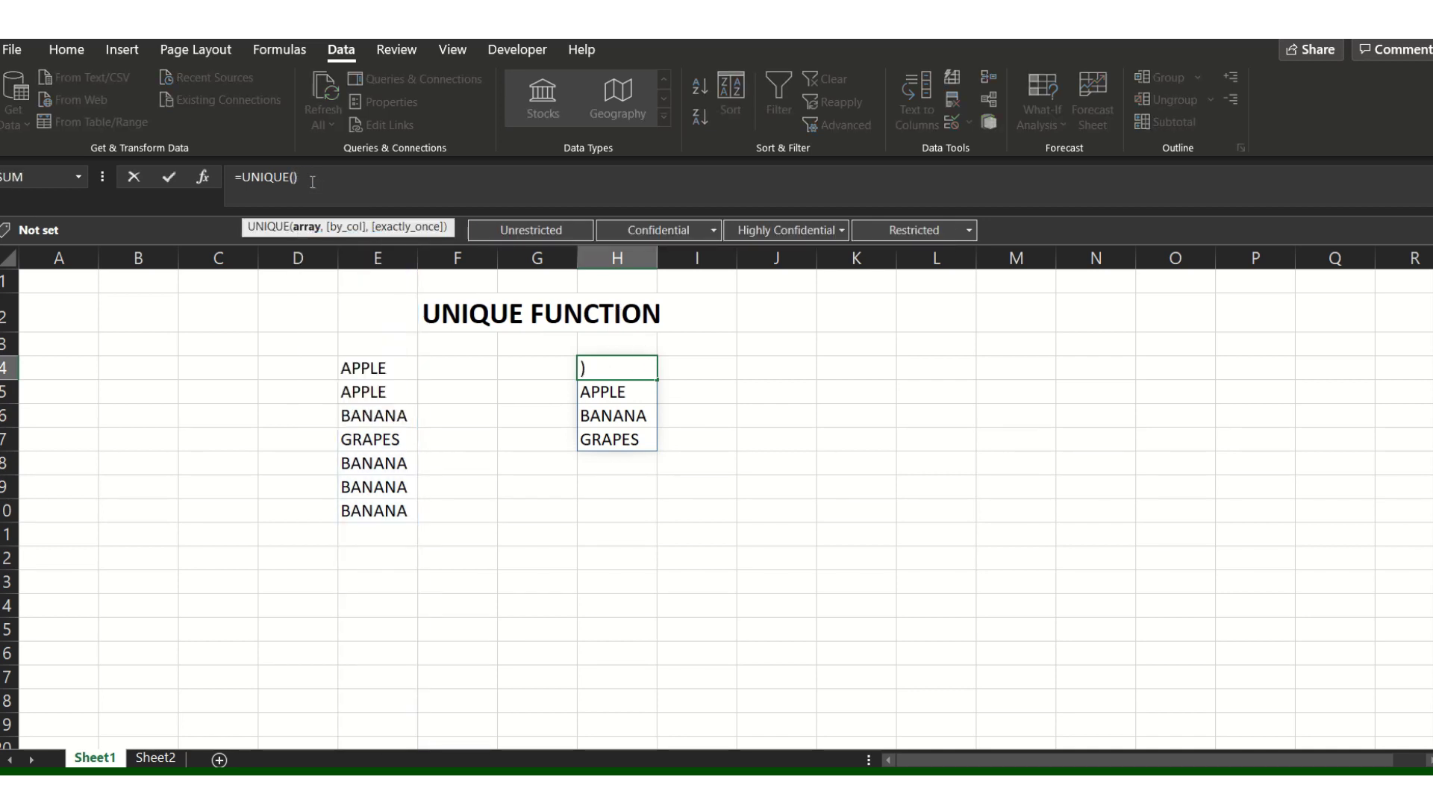
{"action": "left_click", "coordinate": [384, 368]}
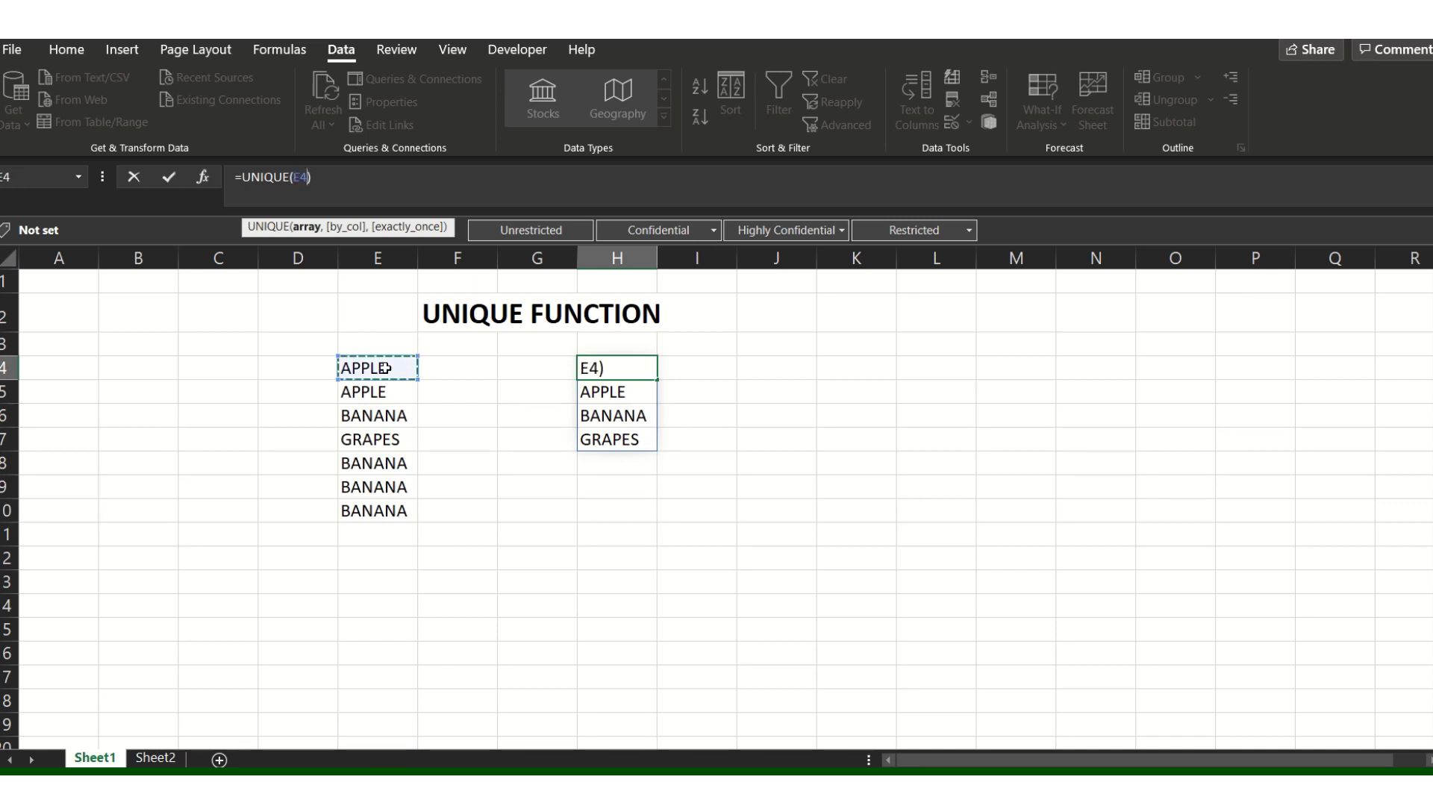
{"action": "mouse_move", "coordinate": [384, 368]}
{"action": "left_mouse_down"}
{"action": "mouse_move", "coordinate": [388, 513]}
{"action": "mouse_move", "coordinate": [384, 344]}
{"action": "mouse_move", "coordinate": [384, 367]}
{"action": "left_mouse_up"}
{"action": "key", "text": "ctrl+shift+Down"}
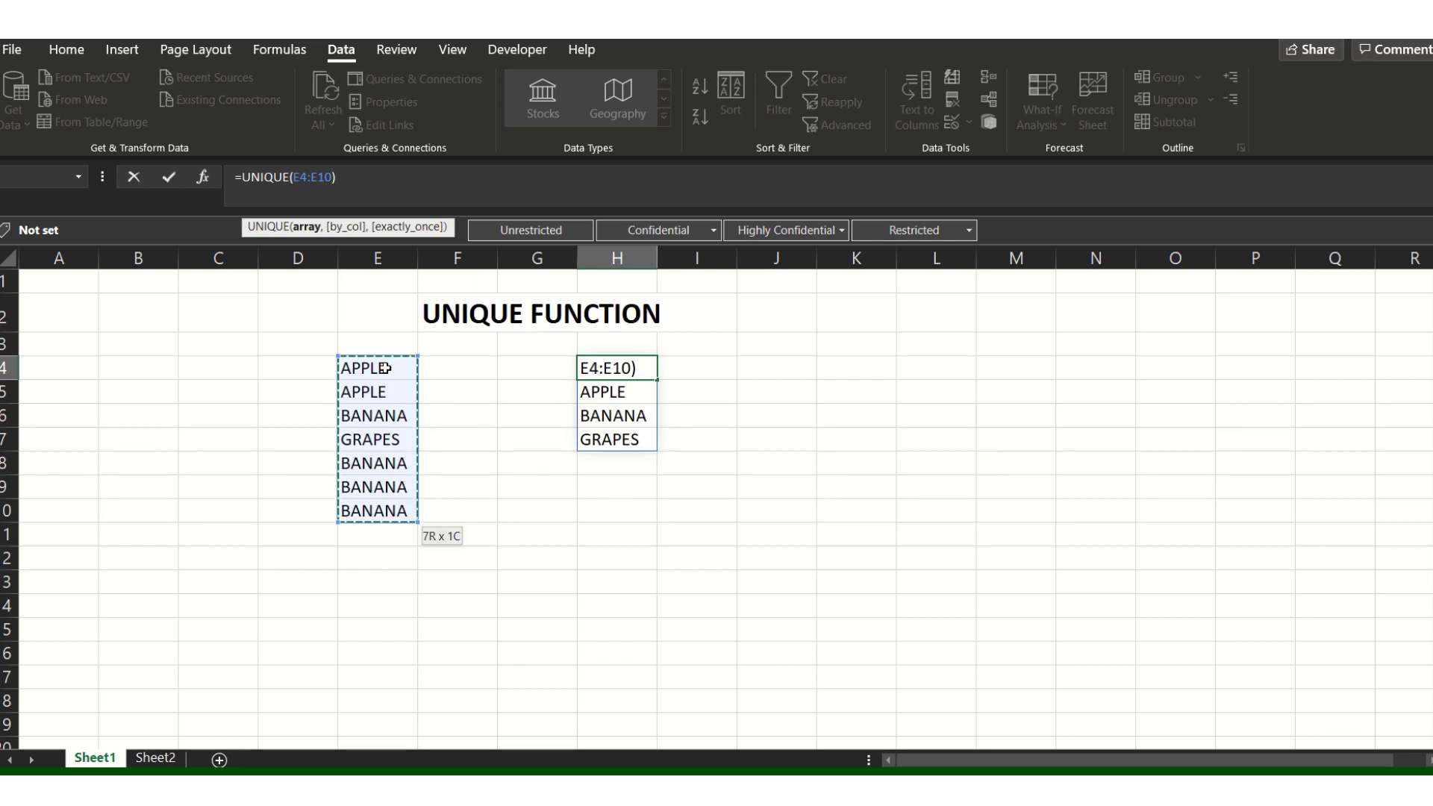
{"action": "key", "text": "Return"}
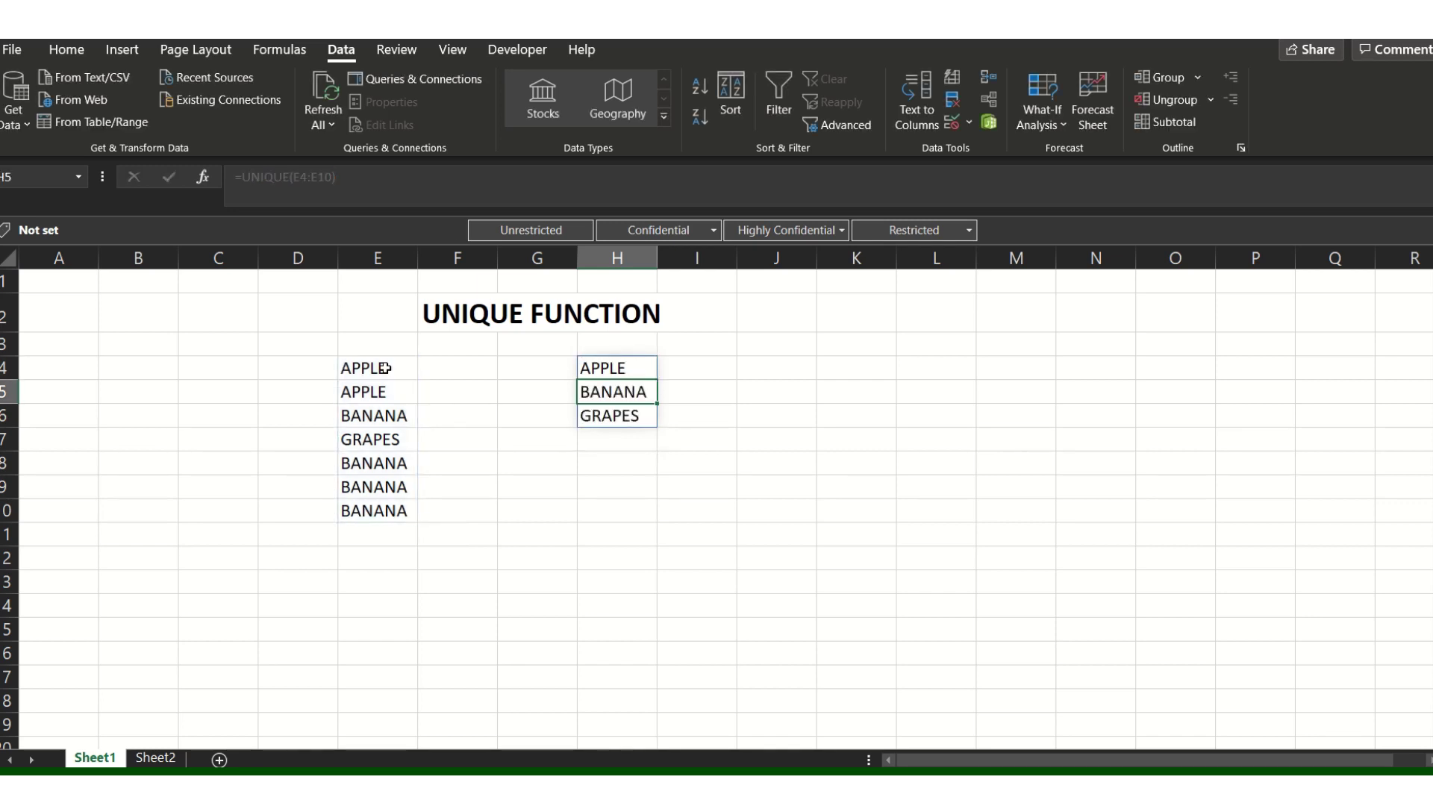
- Compare the UNIQUE results in H4:H6 with the source fruit list in column E
{"action": "key", "text": "Left"}
{"action": "key", "text": "Up"}
{"action": "key", "text": "Right"}
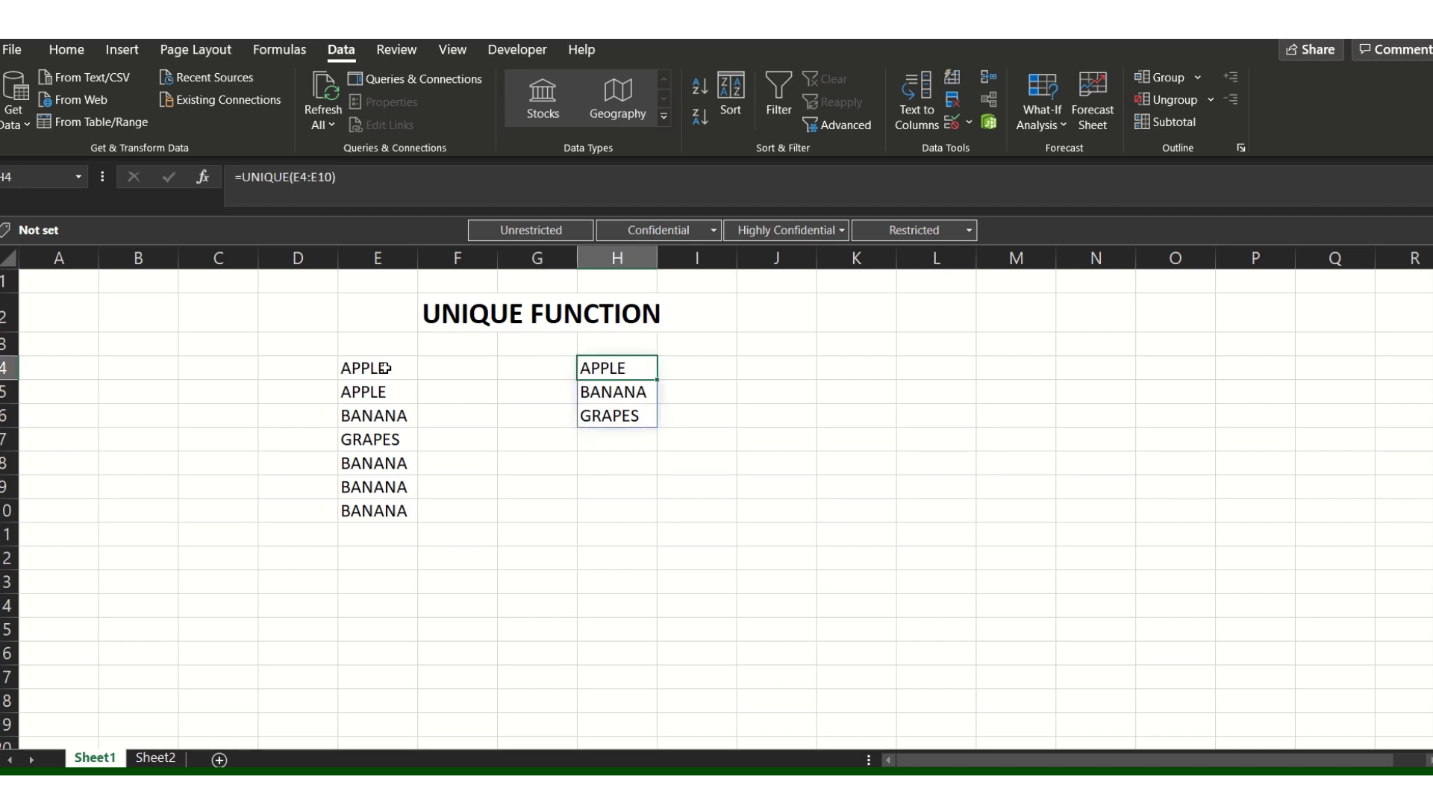
{"action": "key", "text": "Left"}
{"action": "key", "text": "Right"}
{"action": "key", "text": "shift+Down"}
{"action": "key", "text": "shift+Down"}
{"action": "key", "text": "shift+Down"}
{"action": "key", "text": "Up"}
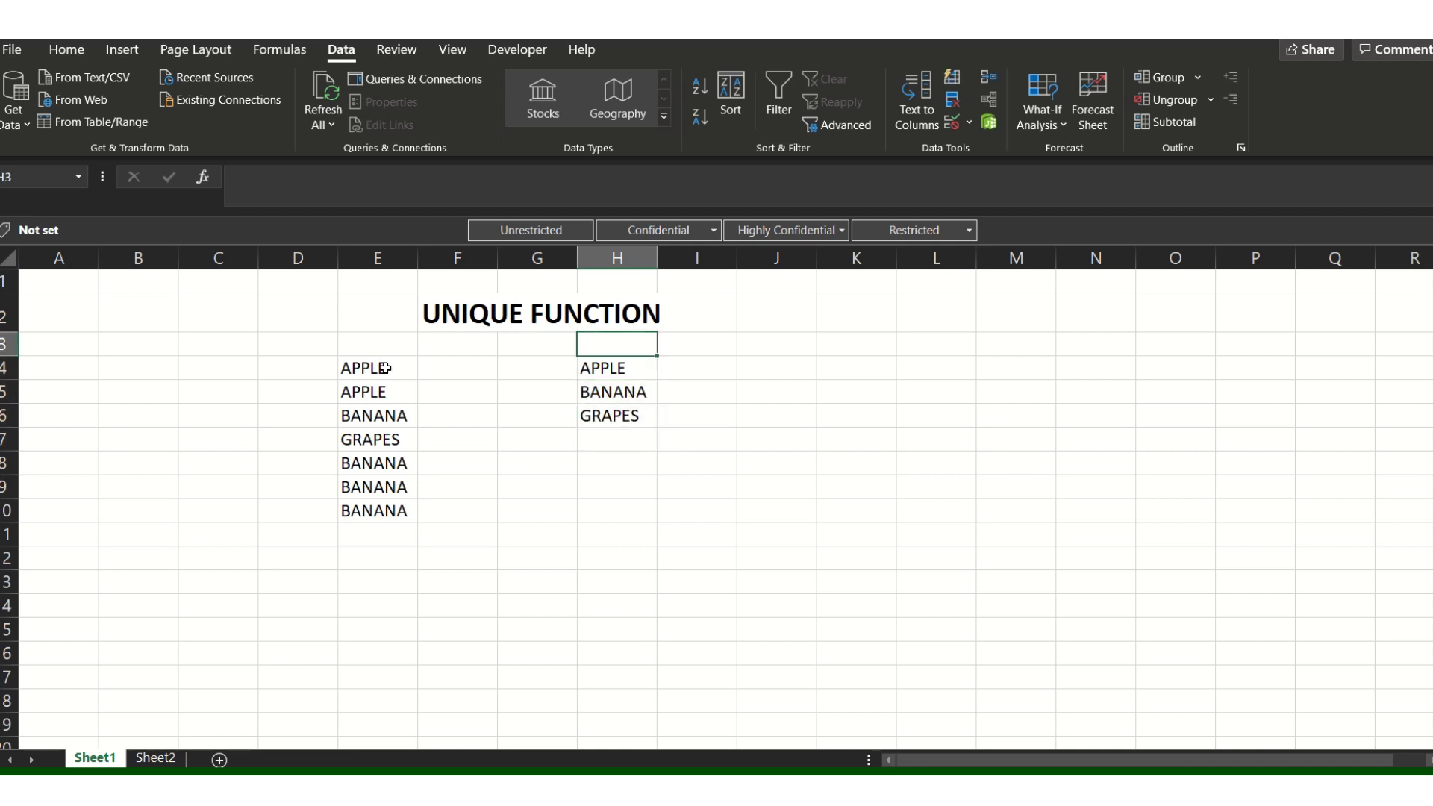
{"action": "key", "text": "Down"}
{"action": "key", "text": "shift+Down"}
{"action": "key", "text": "shift+Down"}
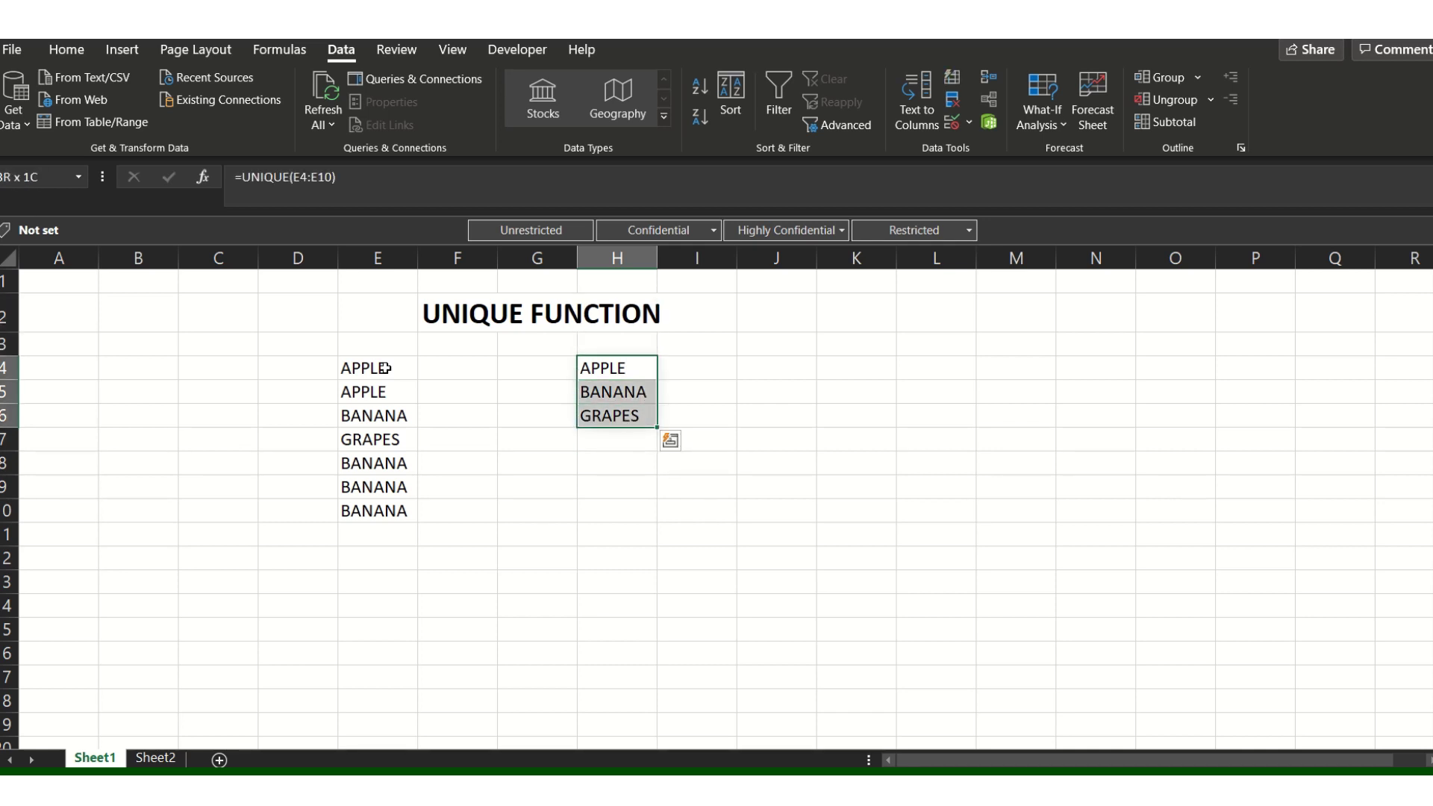
{"action": "key", "text": "Left"}
{"action": "key", "text": "Left"}
{"action": "key", "text": "Left"}
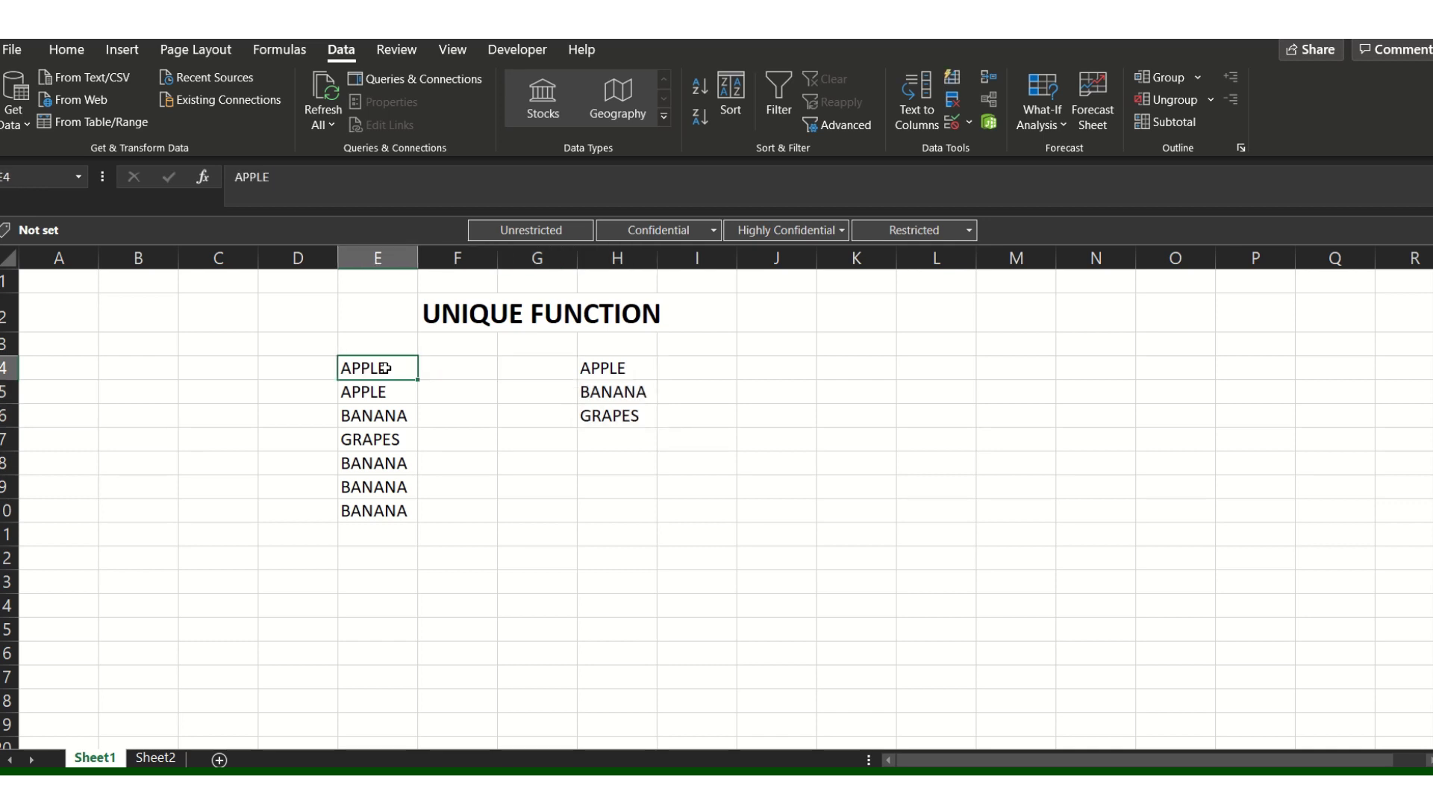
{"action": "key", "text": "Right"}
{"action": "key", "text": "Right"}
{"action": "key", "text": "Right"}
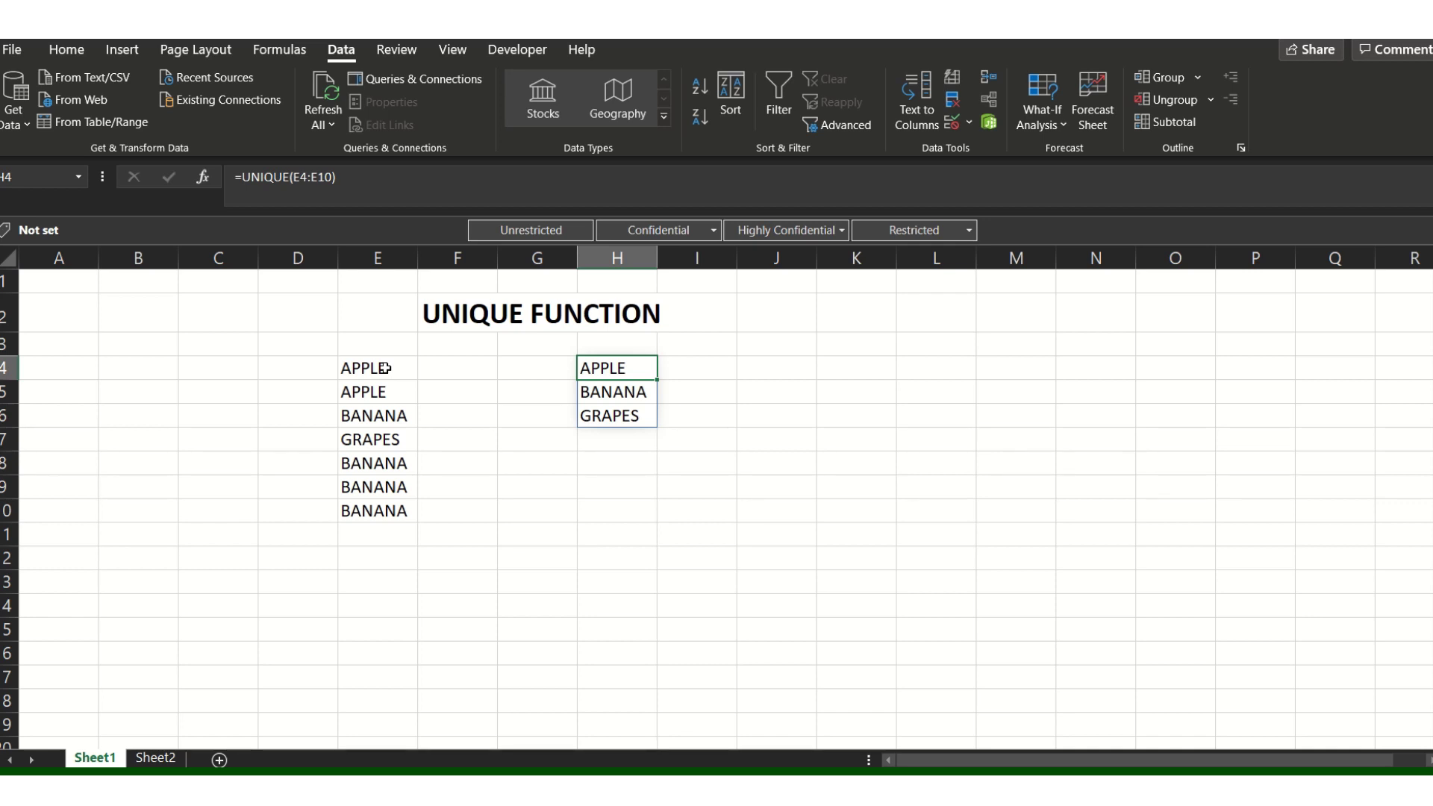
- Examine the formula behind each of the spilled result cells H4 to H6
{"action": "key", "text": "Left"}
{"action": "key", "text": "Left"}
{"action": "key", "text": "Left"}
{"action": "key", "text": "Right"}
{"action": "key", "text": "Right"}
{"action": "key", "text": "Right"}
{"action": "key", "text": "Down"}
{"action": "key", "text": "Down"}
{"action": "key", "text": "Down"}
{"action": "key", "text": "Up"}
{"action": "key", "text": "Up"}
{"action": "key", "text": "Up"}
{"action": "key", "text": "Up"}
{"action": "key", "text": "Left"}
{"action": "key", "text": "Right"}
{"action": "key", "text": "Down"}
{"action": "key", "text": "Down"}
{"action": "key", "text": "Up"}
{"action": "key", "text": "Down"}
{"action": "key", "text": "Down"}
{"action": "key", "text": "Down"}
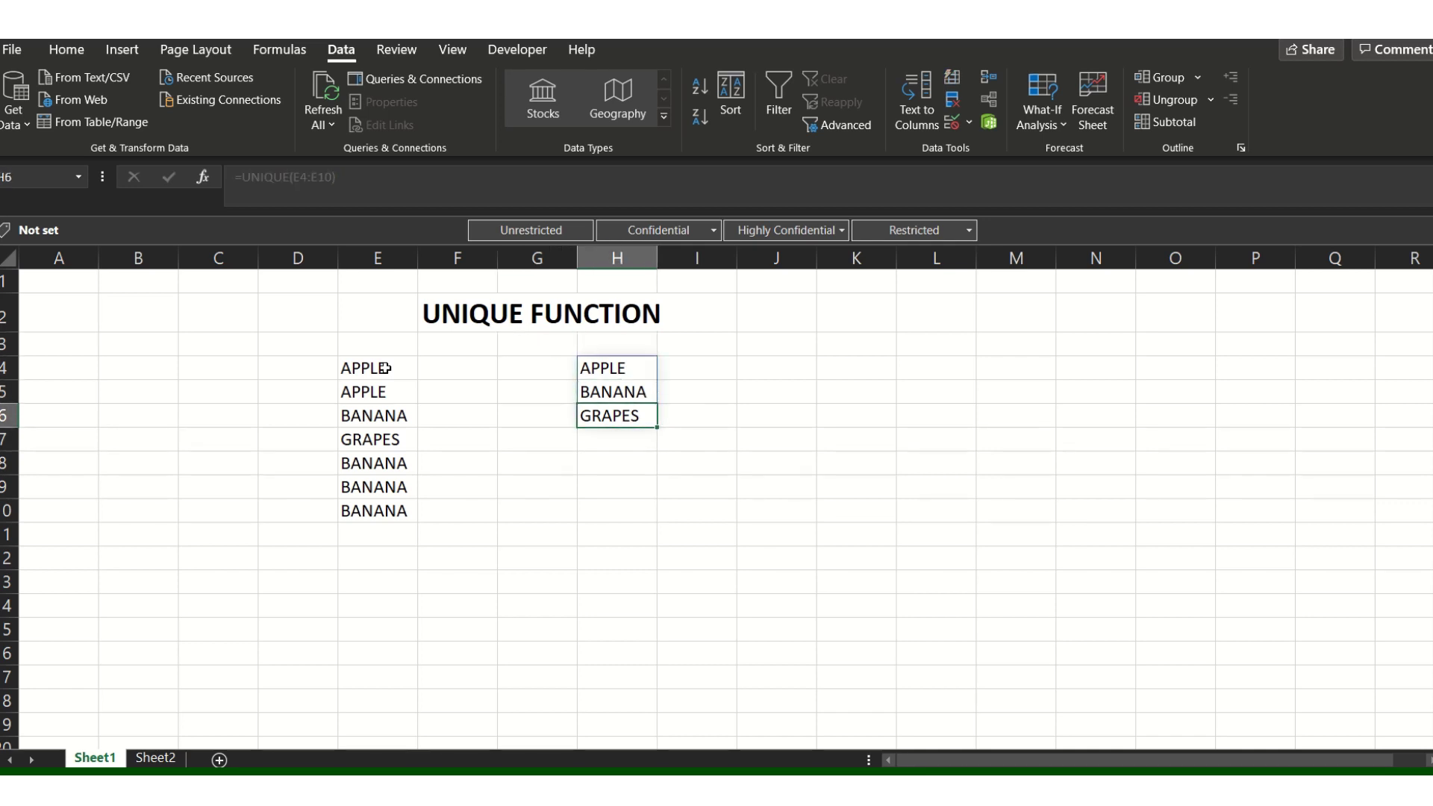
{"action": "key", "text": "Up"}
{"action": "key", "text": "Up"}
{"action": "key", "text": "Up"}
{"action": "key", "text": "Up"}
{"action": "key", "text": "Down"}
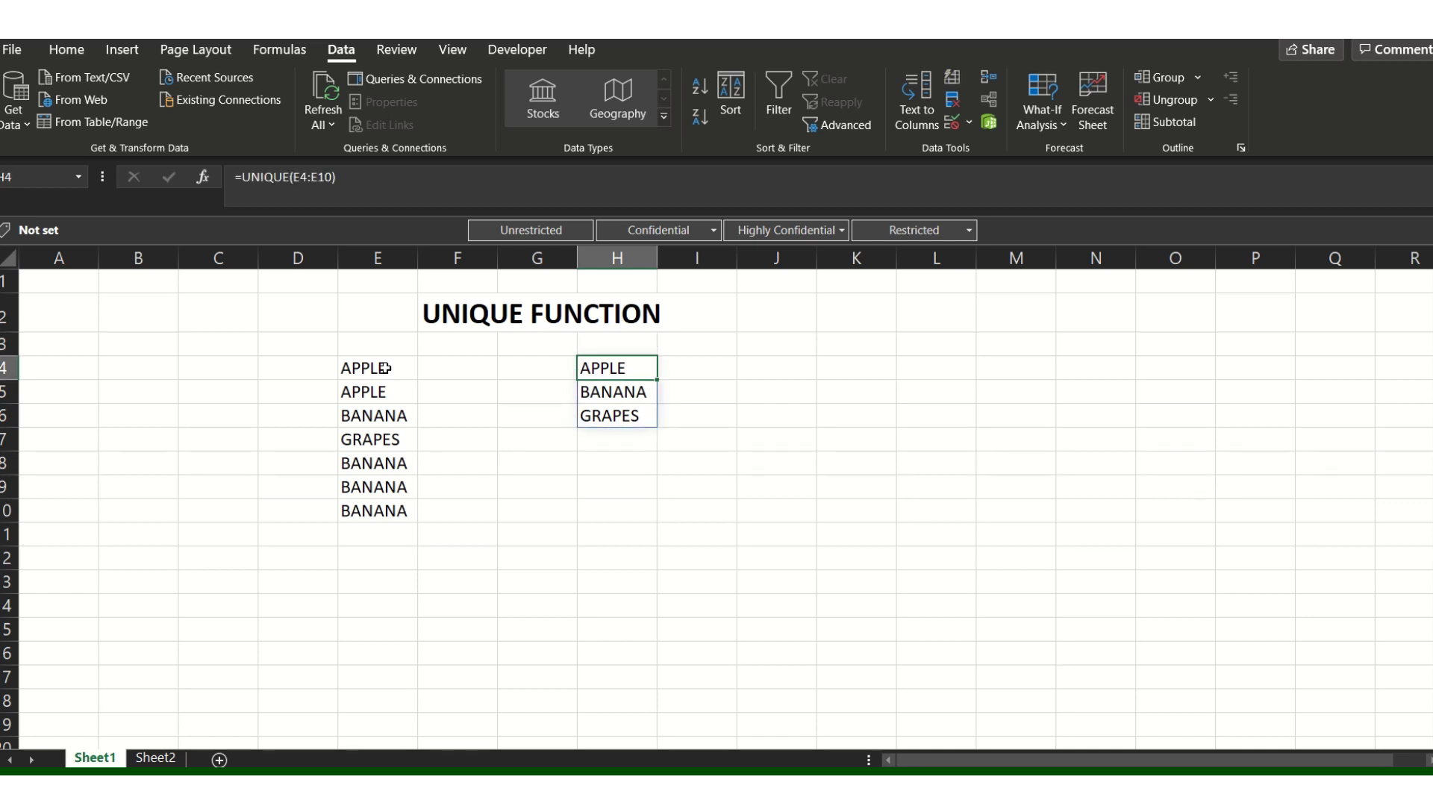
{"action": "key", "text": "Left"}
{"action": "key", "text": "Right"}
{"action": "key", "text": "Left"}
{"action": "key", "text": "Right"}
- Copy the UNIQUE results in H4:H6 and paste them in place as values only
{"action": "key", "text": "ctrl+shift+Down"}
{"action": "key", "text": "ctrl+c"}
{"action": "key", "text": "ctrl+v"}
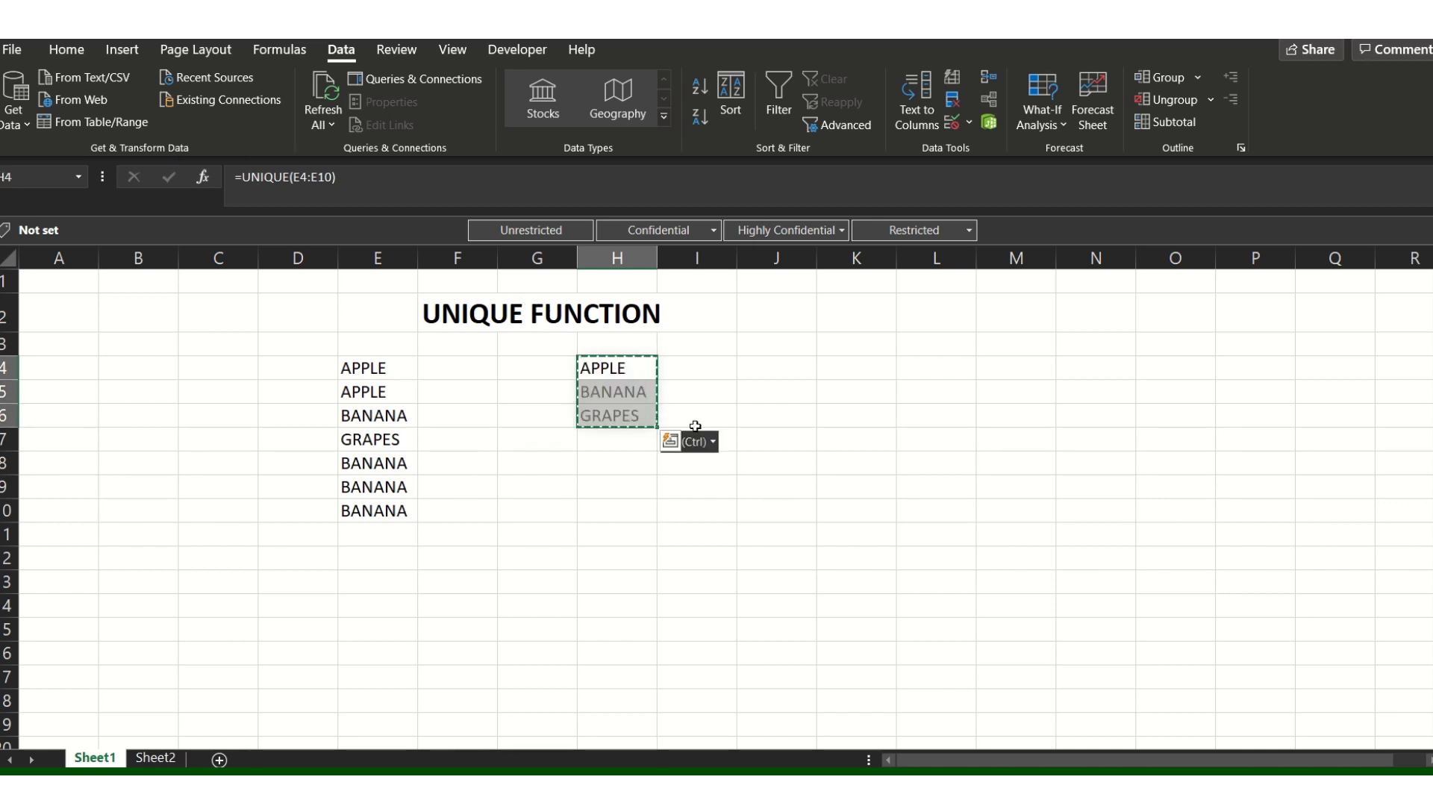
{"action": "left_click", "coordinate": [693, 443]}
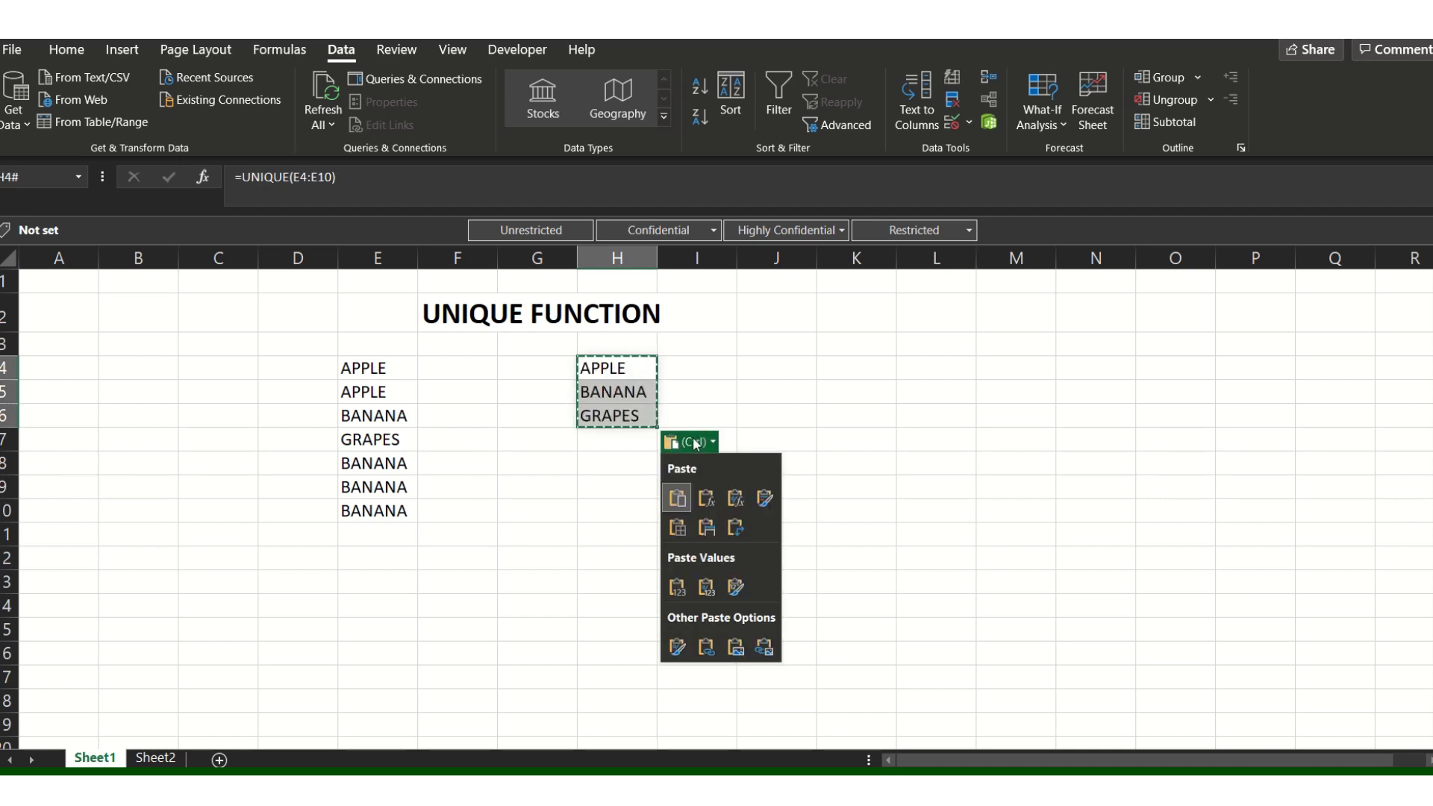
{"action": "left_click", "coordinate": [690, 588]}
{"action": "left_click", "coordinate": [695, 393]}
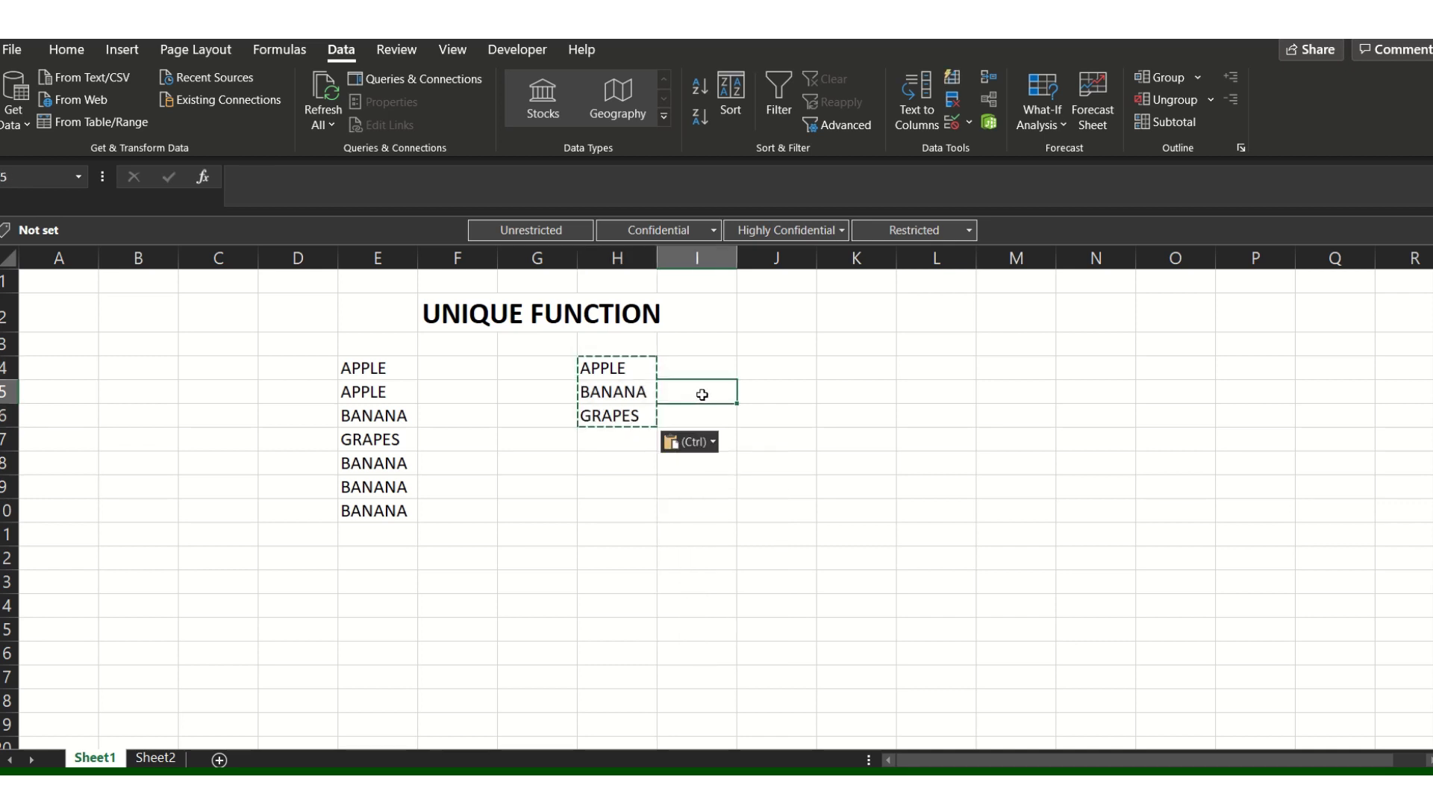
{"action": "left_click", "coordinate": [623, 367]}
{"action": "key", "text": "Escape"}
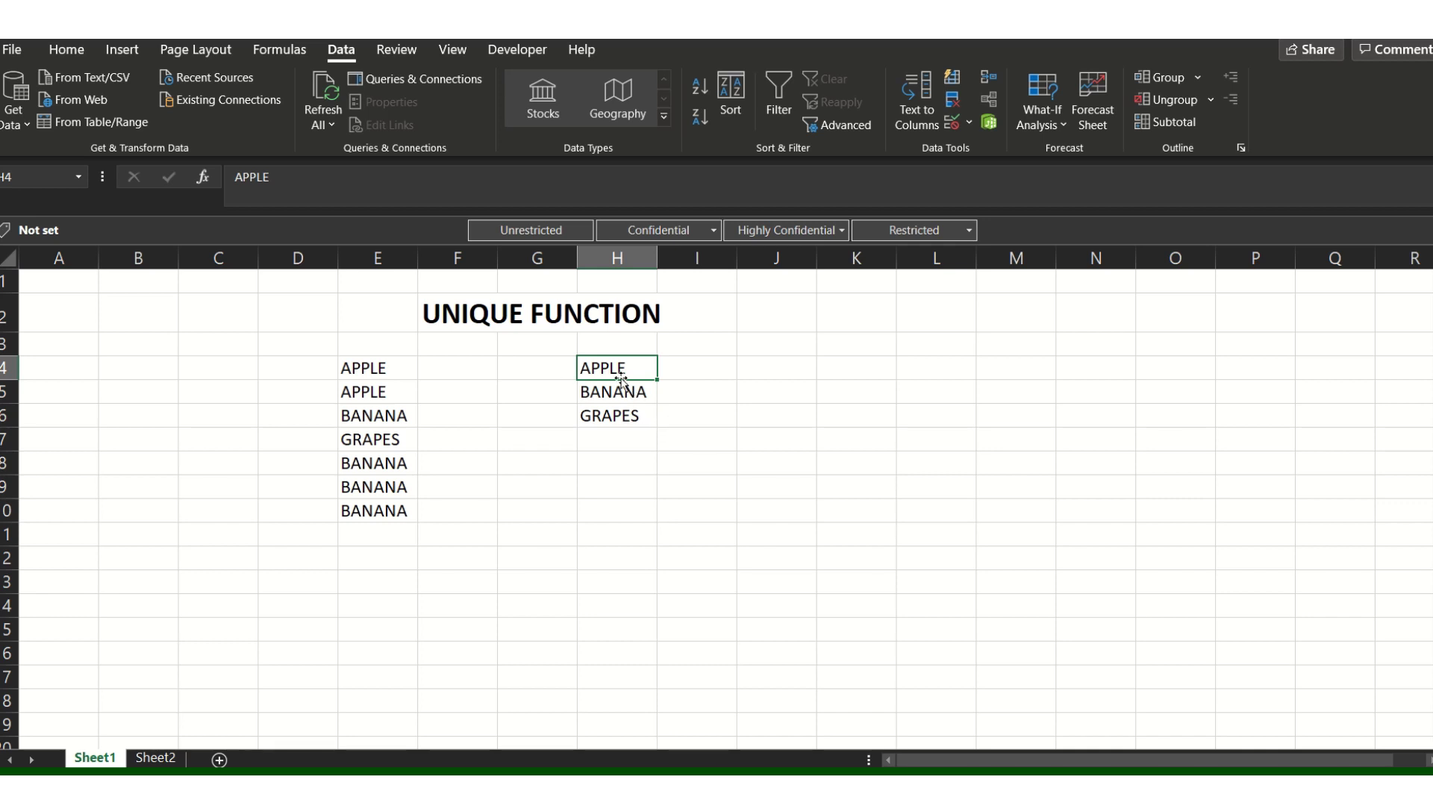
{"action": "left_click", "coordinate": [638, 410]}
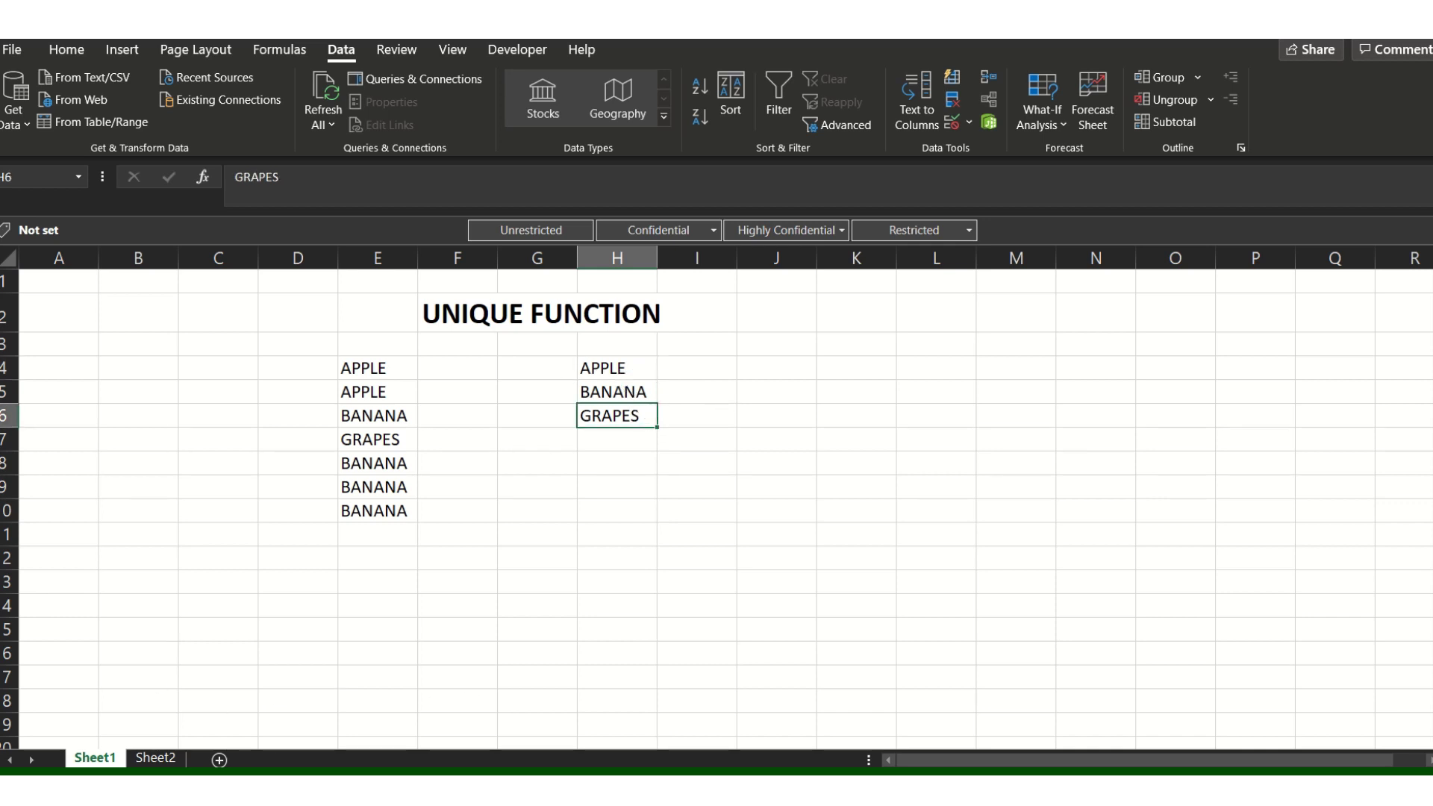
- Switch to Sheet2 and clear the existing FILTER results from I7:K8
{"action": "left_click", "coordinate": [152, 758]}
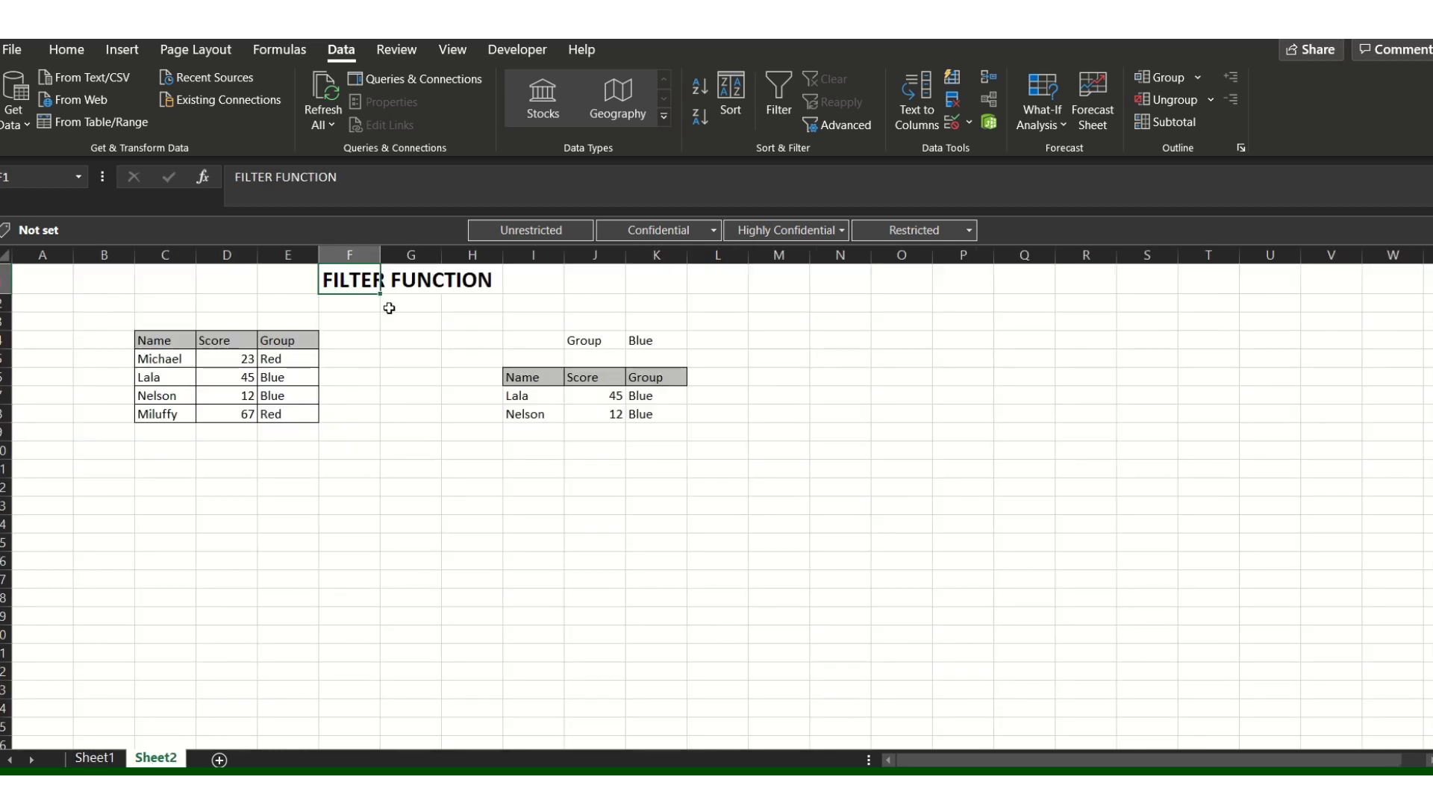
{"action": "left_click_drag", "start_coordinate": [538, 395], "coordinate": [652, 405]}
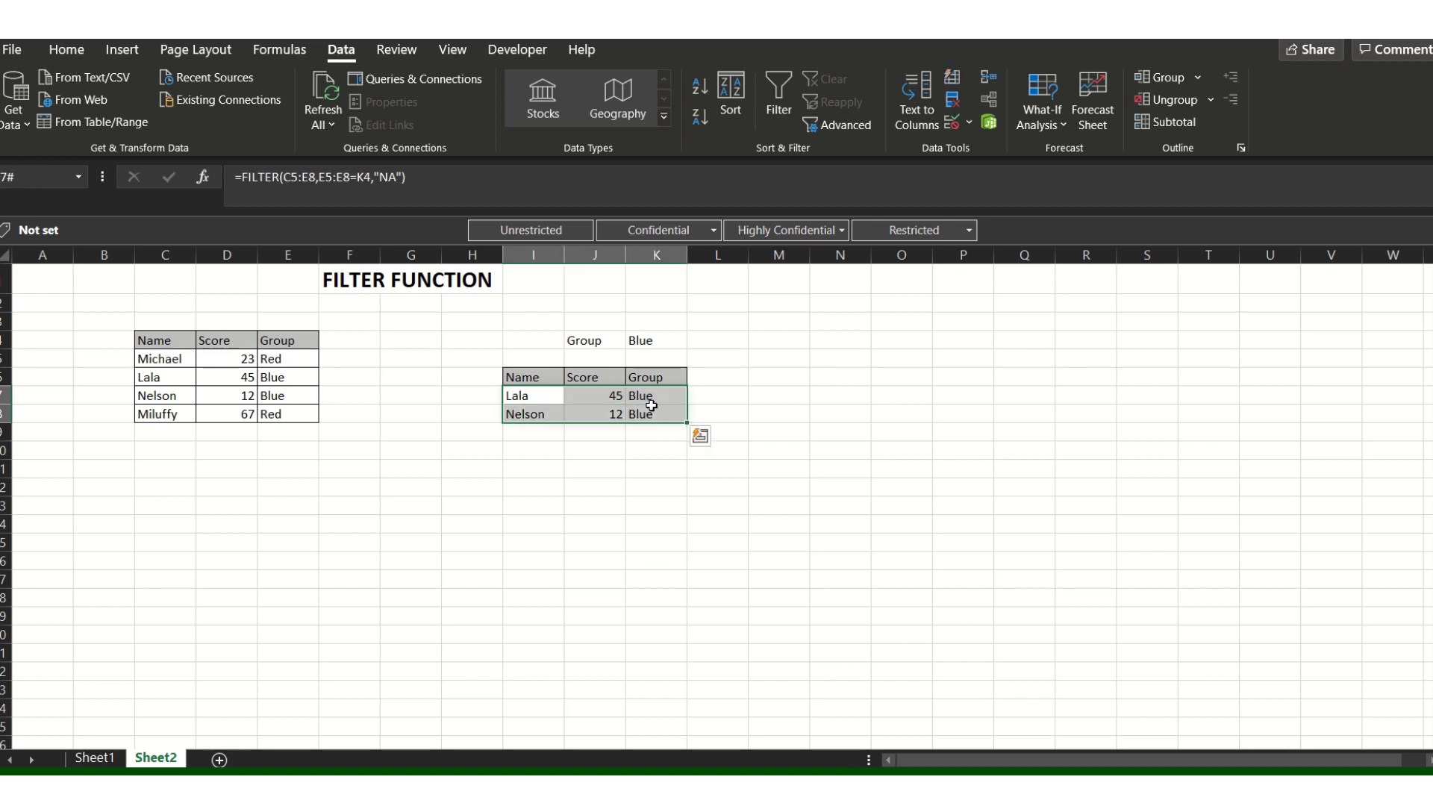
{"action": "key", "text": "Delete"}
{"action": "key", "text": "Left"}
{"action": "key", "text": "Right"}
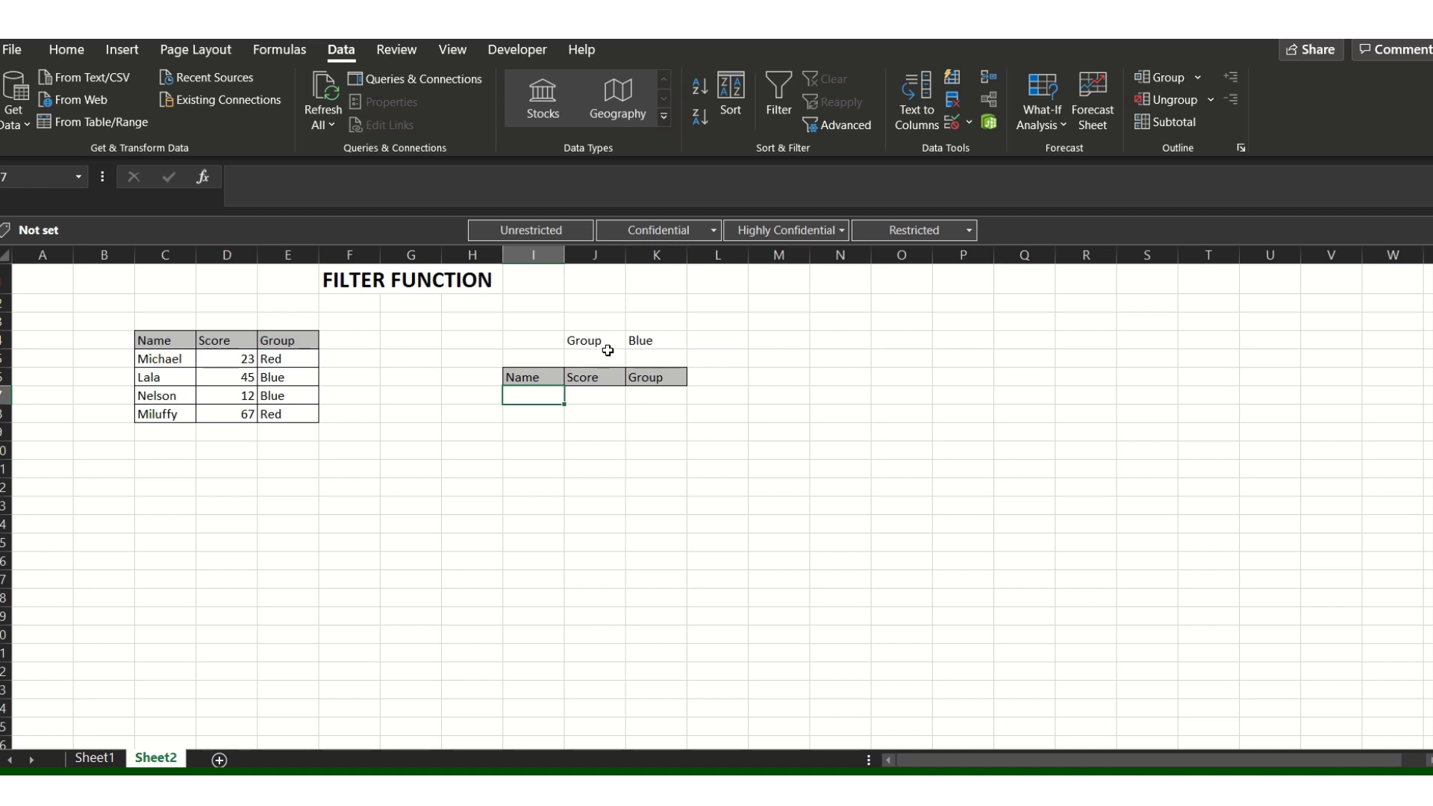
- Examine the Group criterion in J4:K4 against the Group column of the source table
{"action": "left_click_drag", "start_coordinate": [599, 345], "coordinate": [640, 340]}
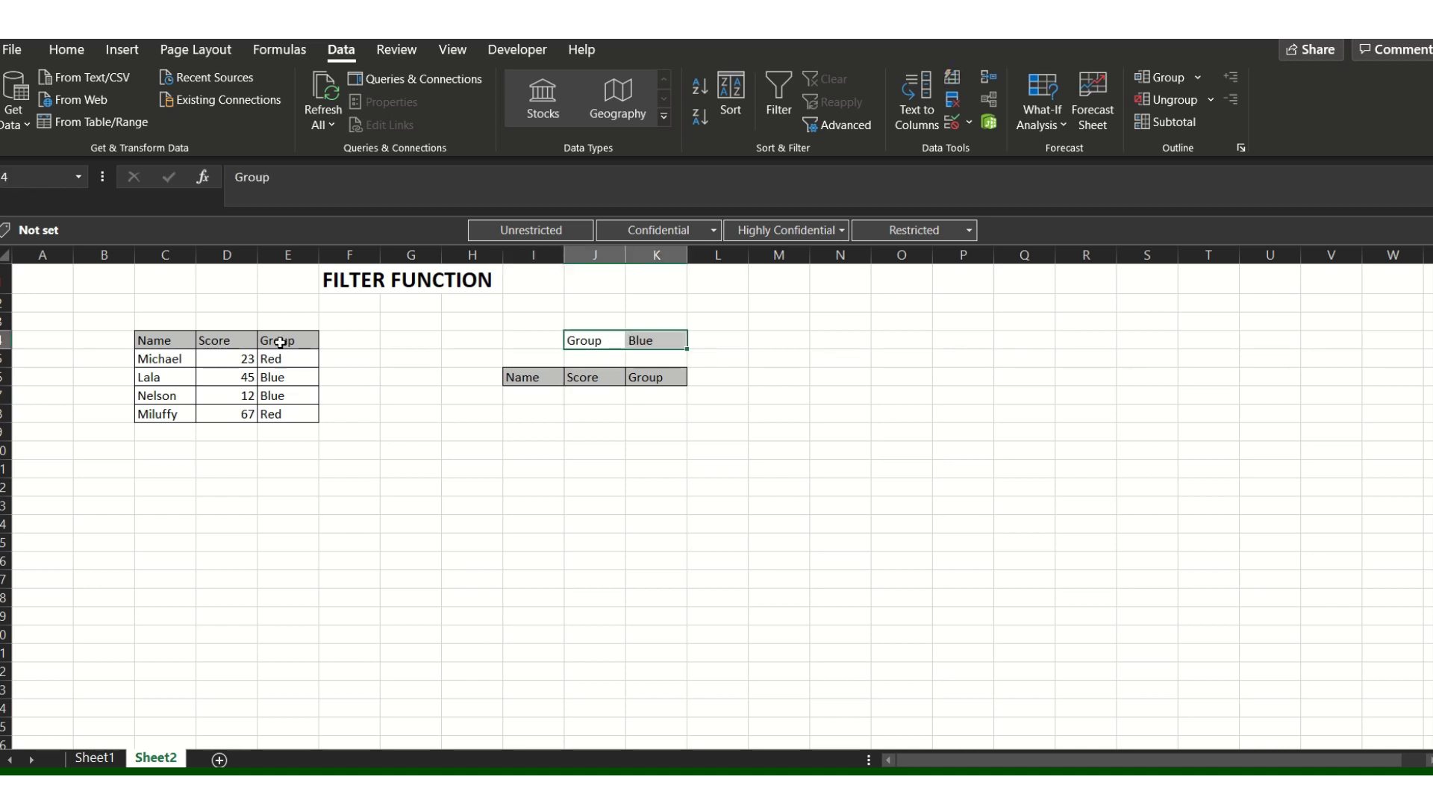
{"action": "left_click", "coordinate": [286, 254]}
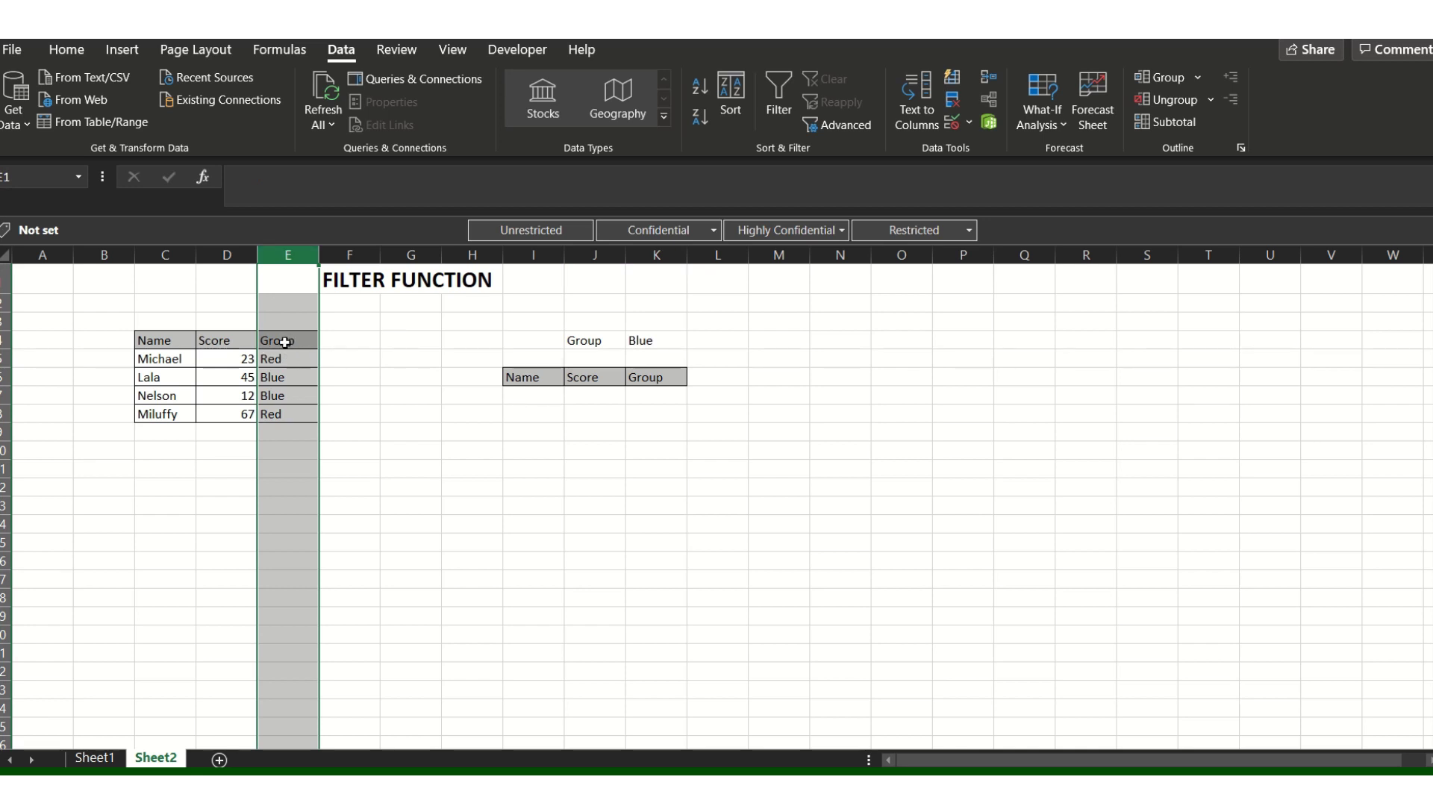
{"action": "left_click", "coordinate": [640, 337]}
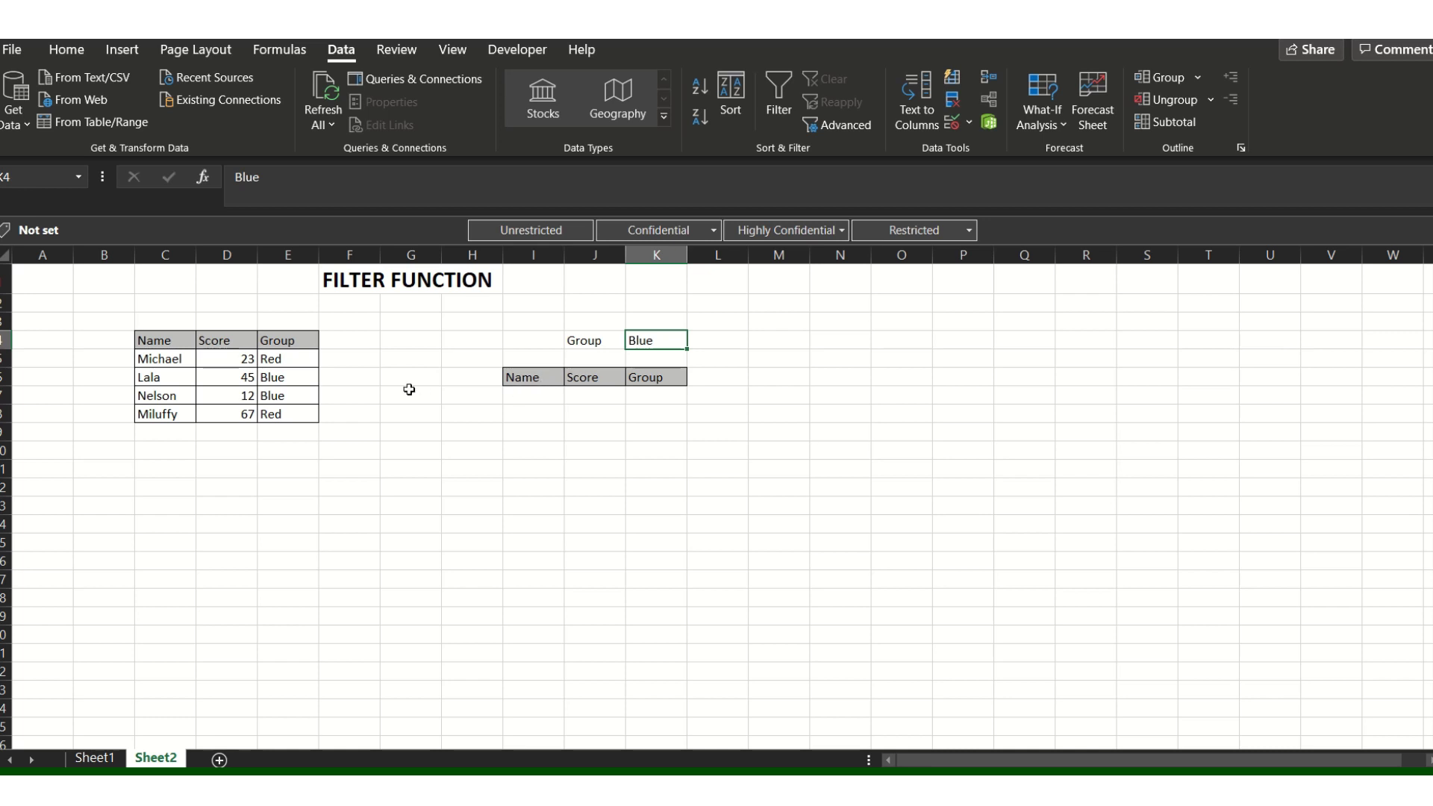
- Turn on filtering for the source table headers in C4:E4 and view the Group column's filter options
{"action": "left_click", "coordinate": [172, 341]}
{"action": "key", "text": "ctrl+shift+l"}
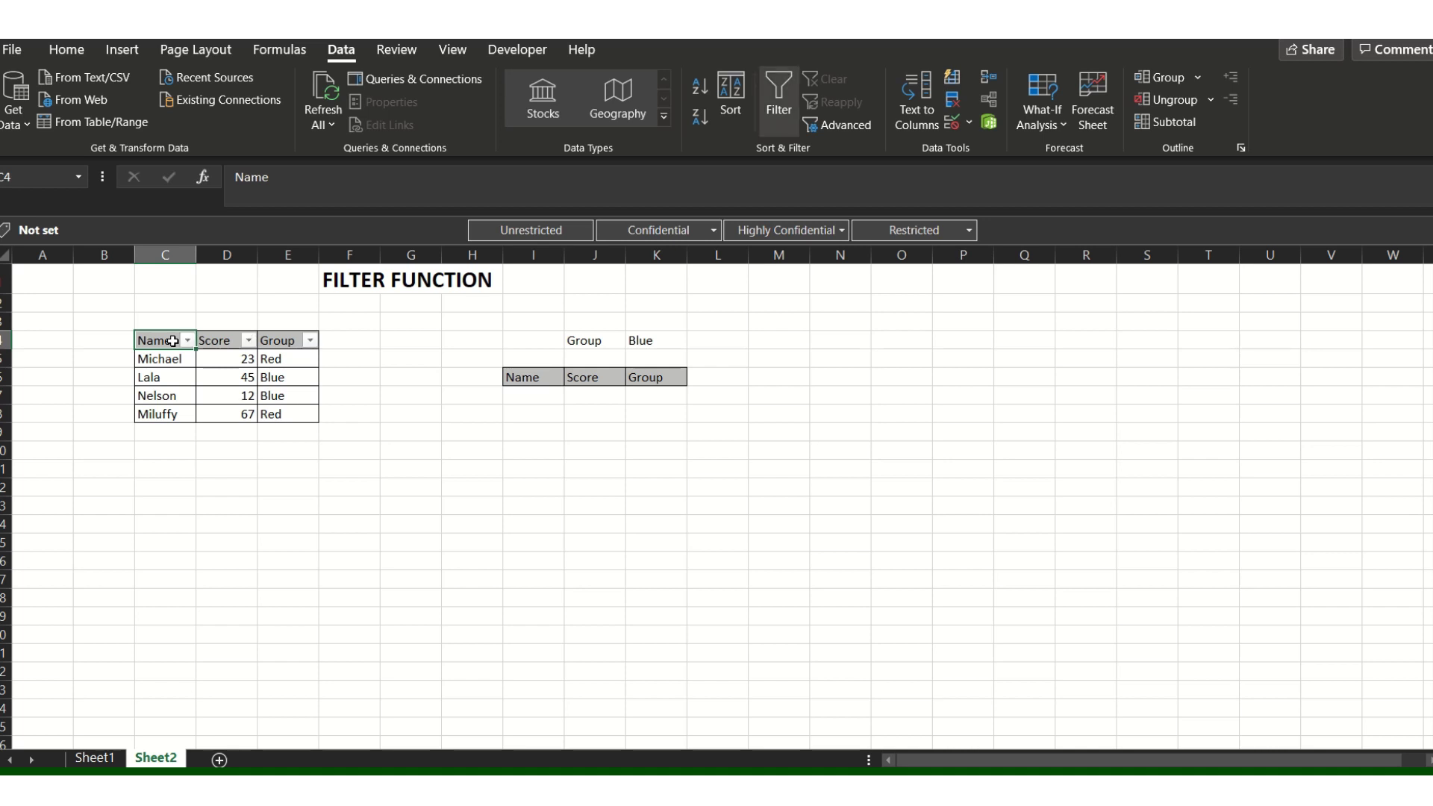
{"action": "key", "text": "Right"}
{"action": "key", "text": "Right"}
{"action": "key", "text": "alt+Down"}
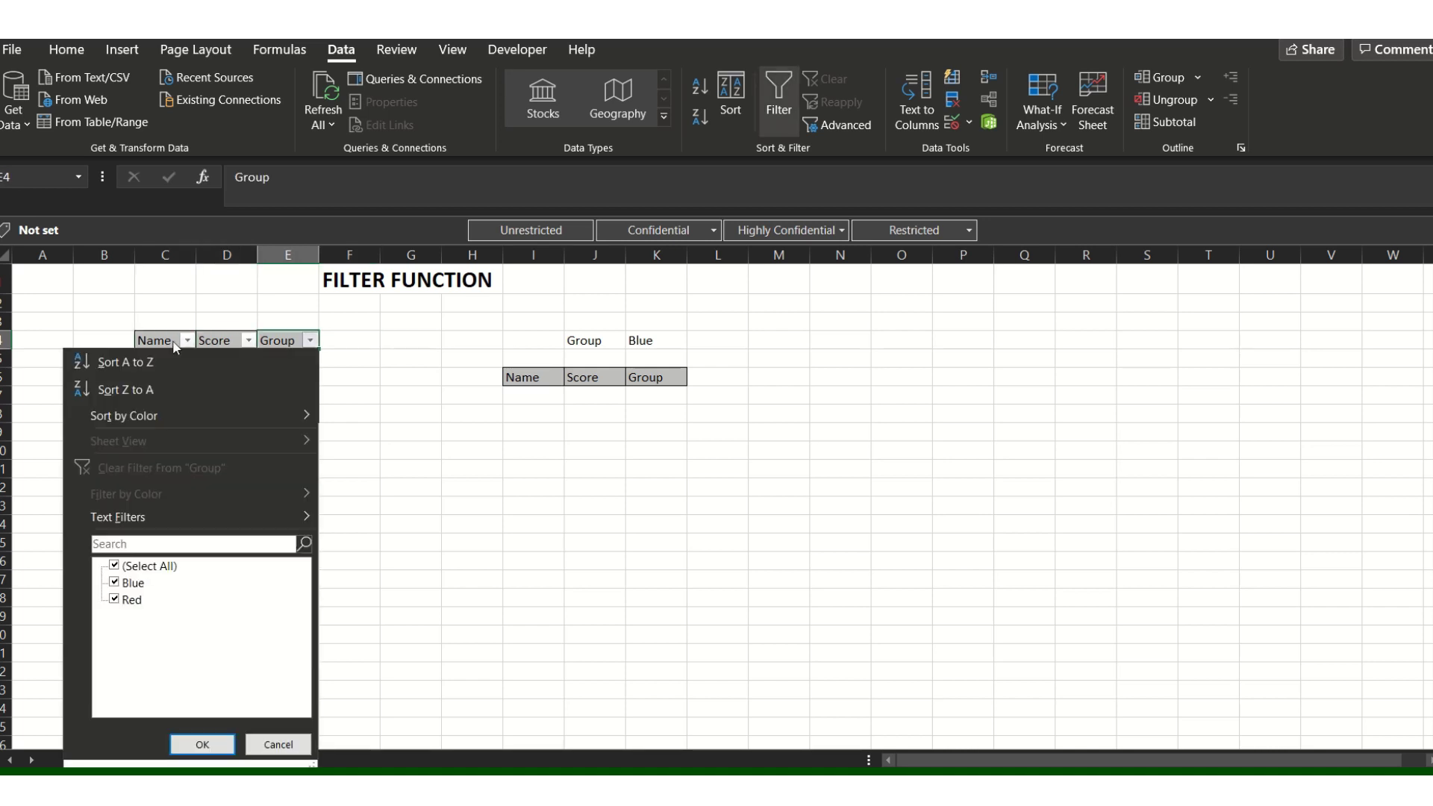
{"action": "key", "text": "Escape"}
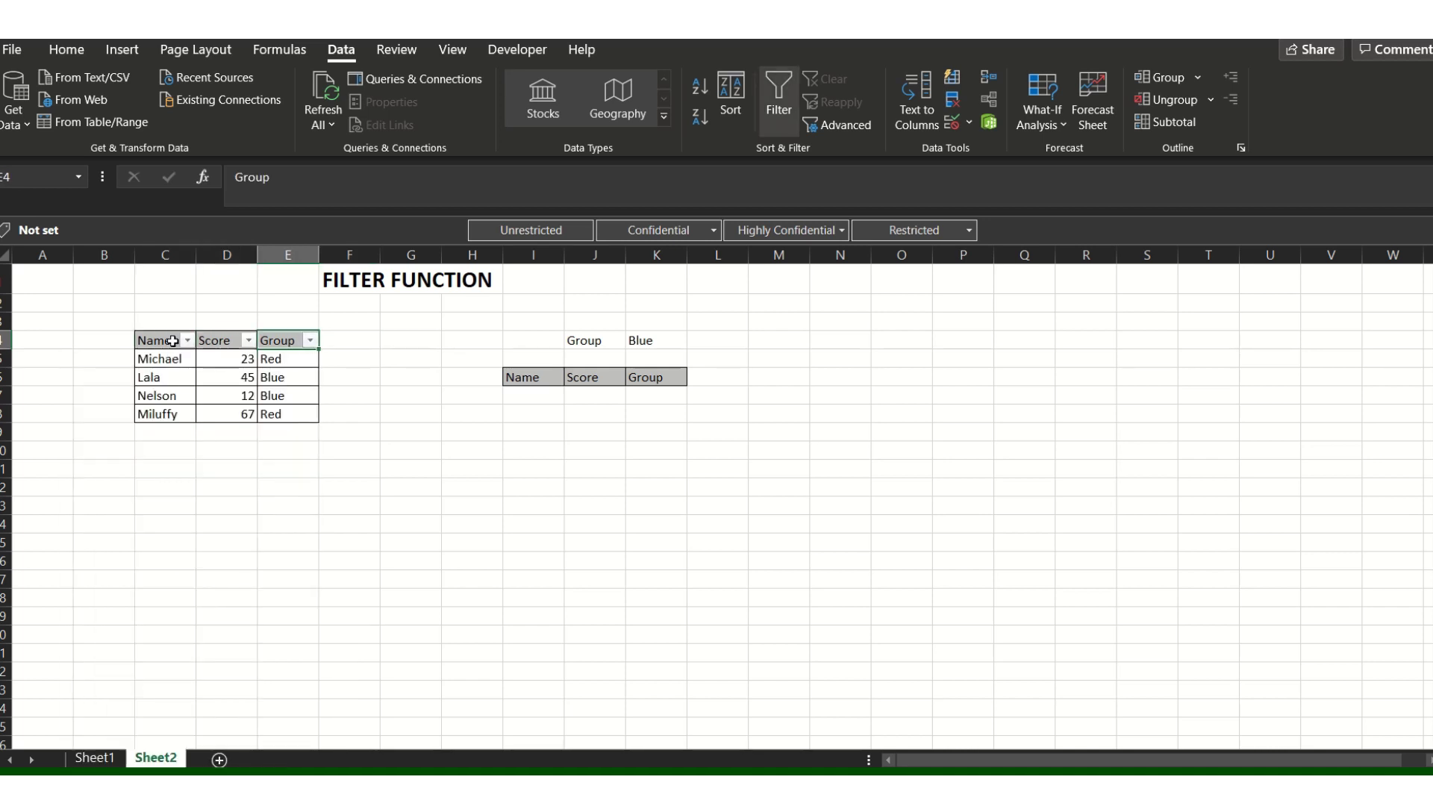
- Turn off filtering for the source table headers in C4:E4
{"action": "key", "text": "ctrl+shift+l"}
{"action": "key", "text": "Right"}
{"action": "key", "text": "Right"}
{"action": "key", "text": "Right"}
{"action": "key", "text": "Right"}
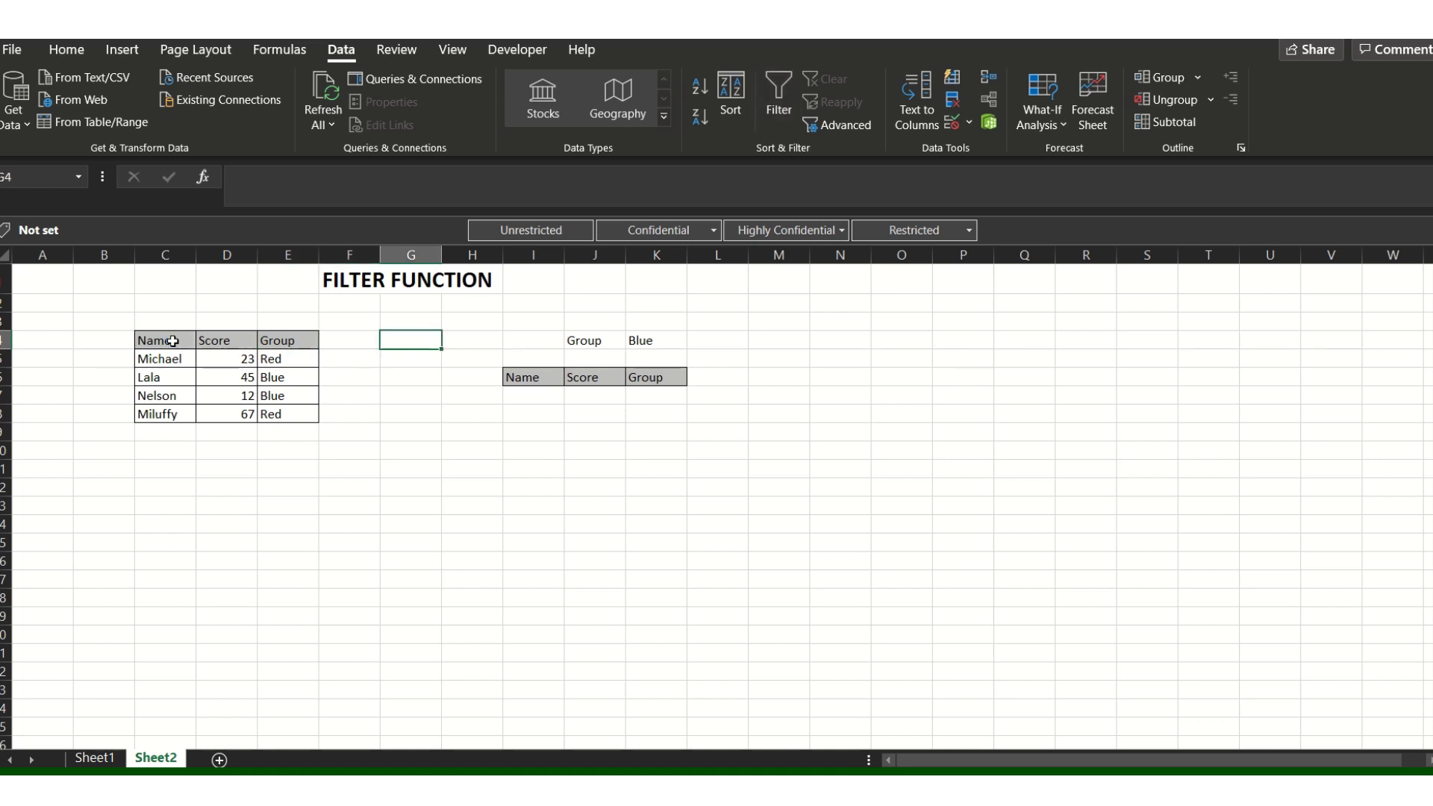
- Start a FILTER formula in I7 with the source data C5:E8 as its array
{"action": "key", "text": "Down"}
{"action": "key", "text": "Down"}
{"action": "key", "text": "Down"}
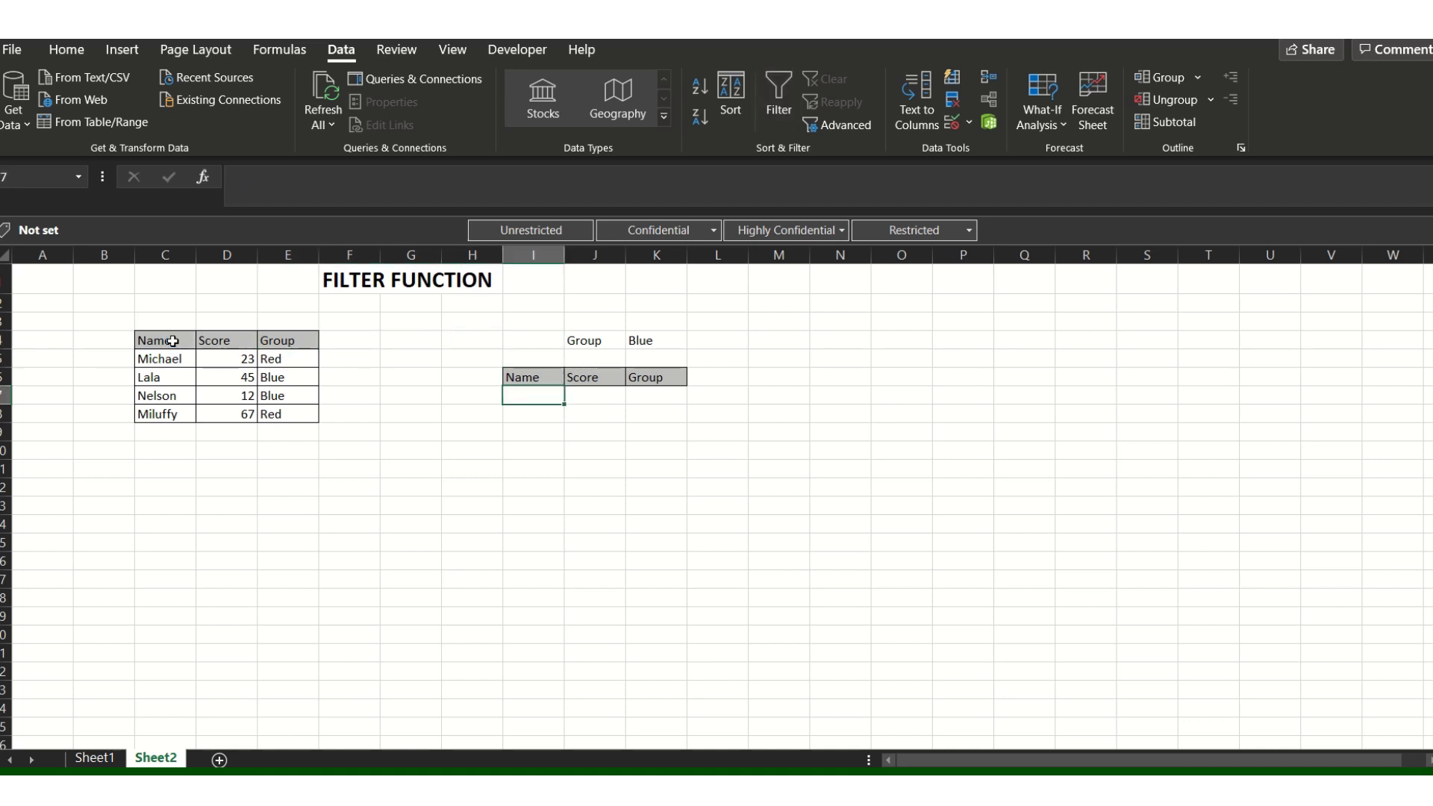
{"action": "key", "text": "Up"}
{"action": "key", "text": "Down"}
{"action": "type", "text": "="}
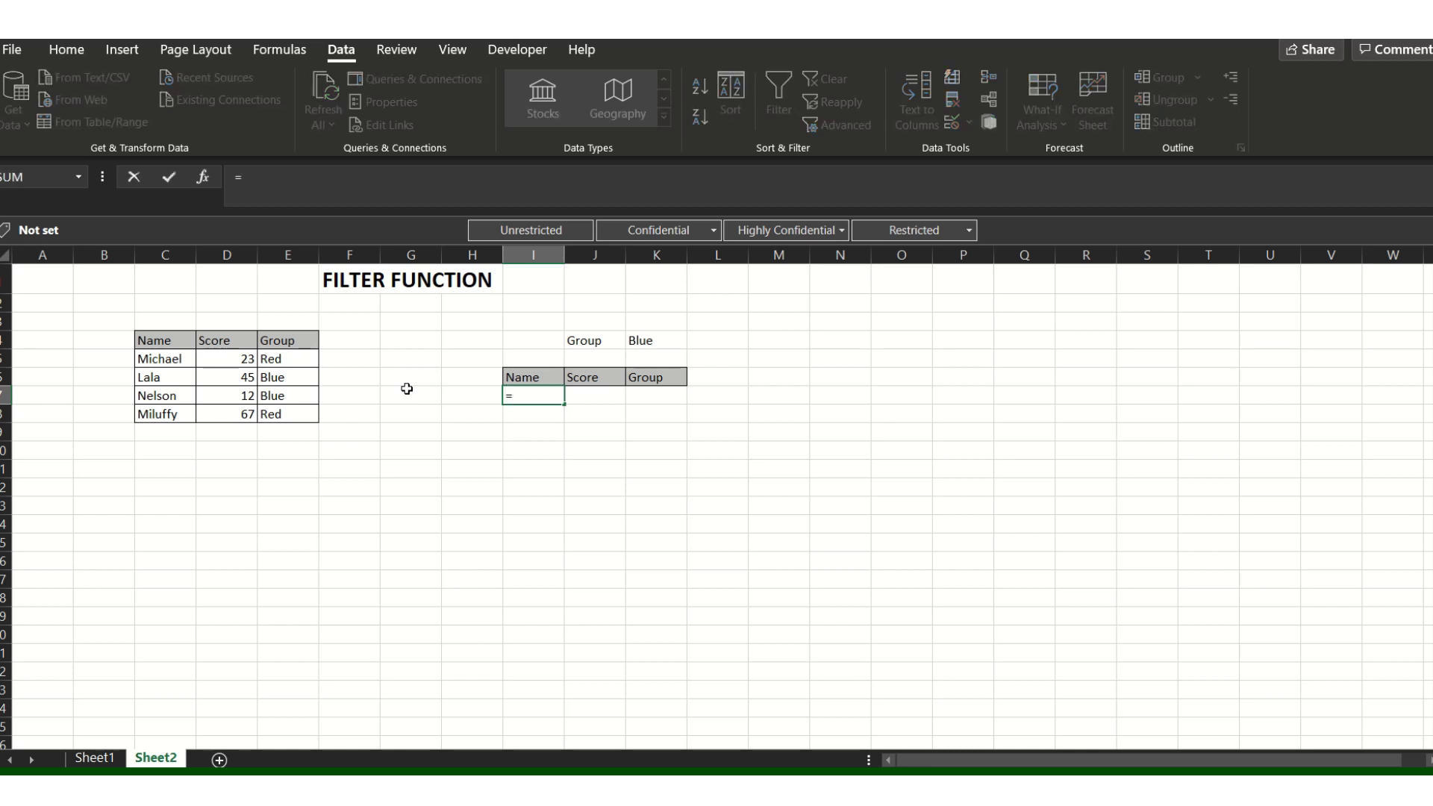
{"action": "type", "text": "FIL"}
{"action": "key", "text": "Tab"}
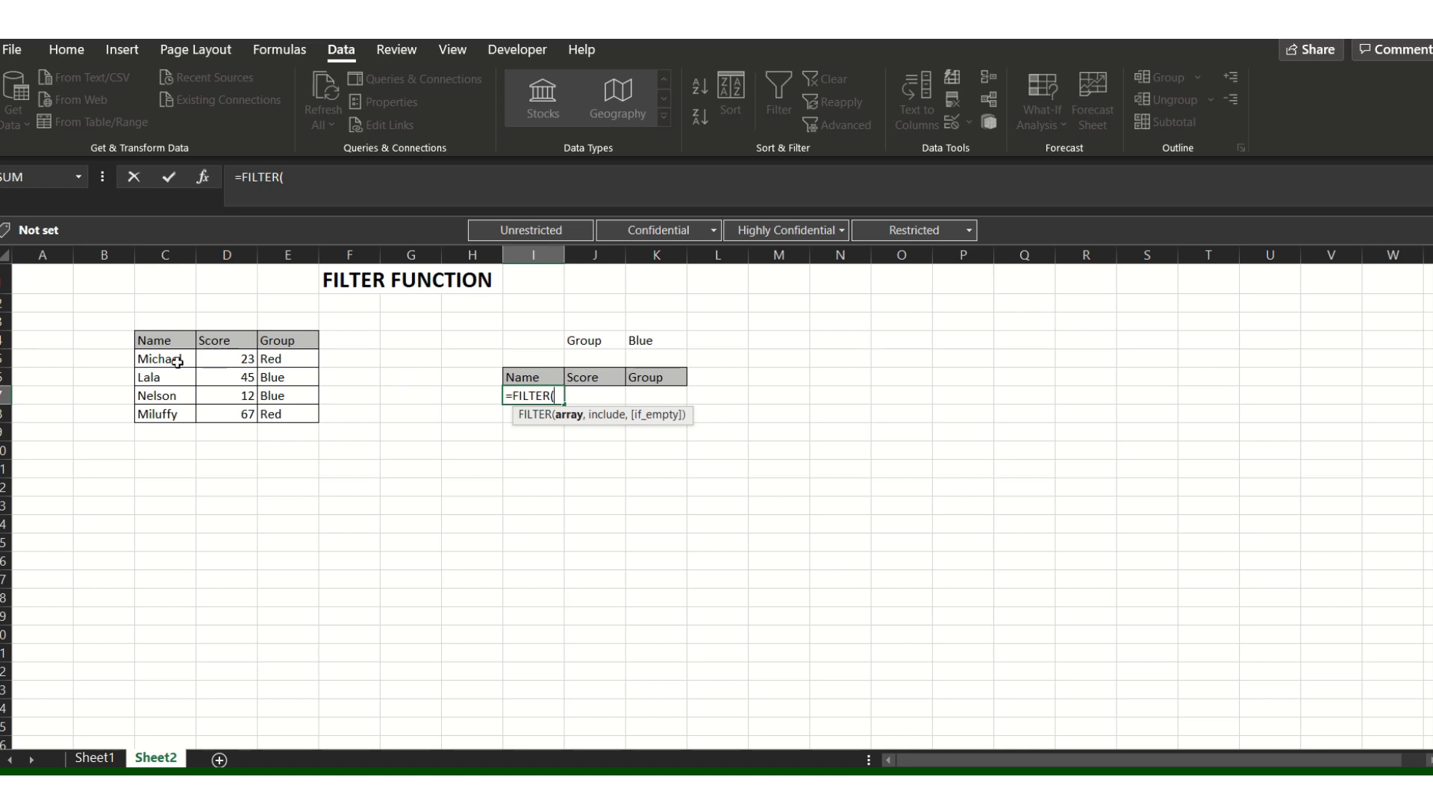
{"action": "left_click_drag", "start_coordinate": [171, 358], "coordinate": [288, 414]}
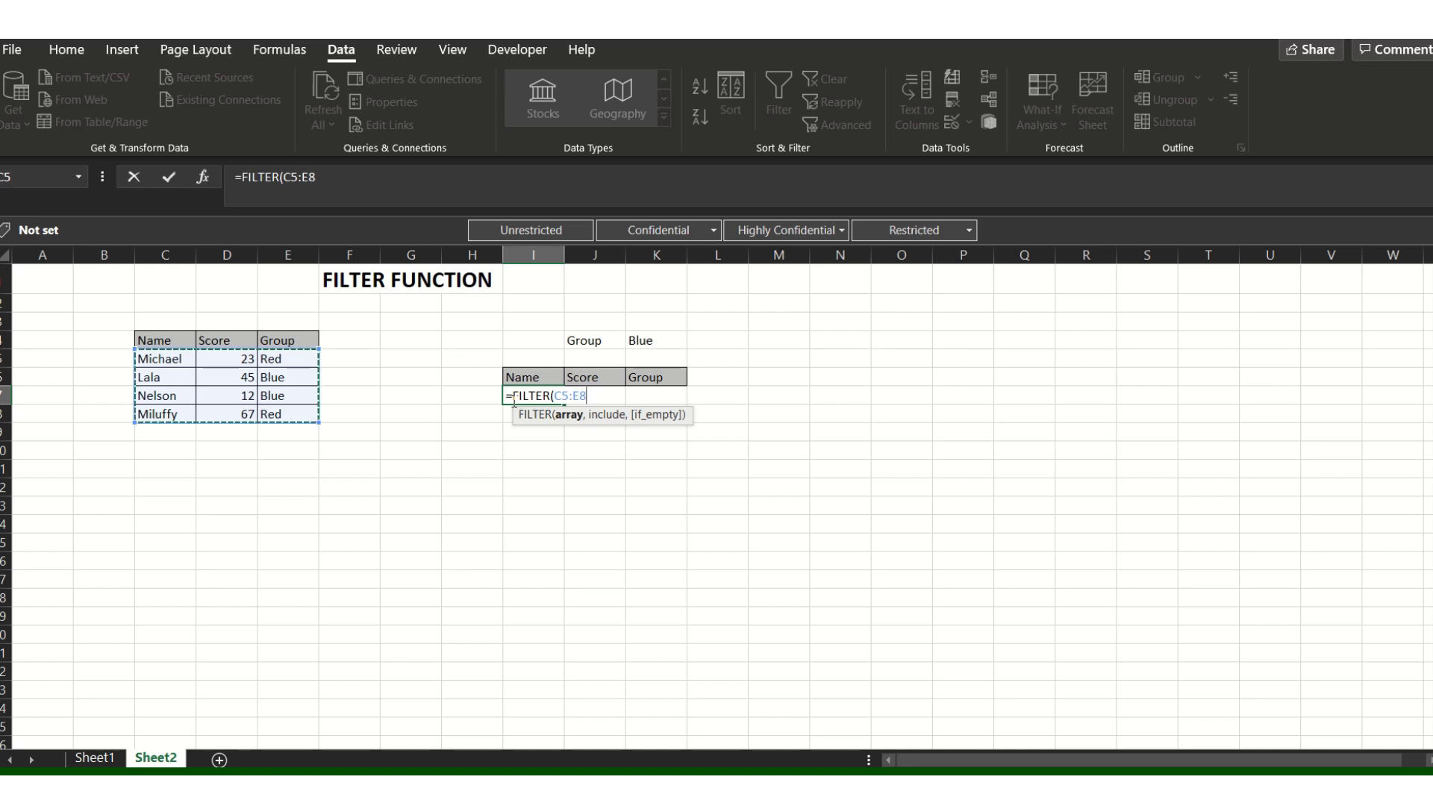
- Complete the FILTER formula with the condition E5:E8=K4 and "Not Found" as the if_empty value
{"action": "type", "text": ","}
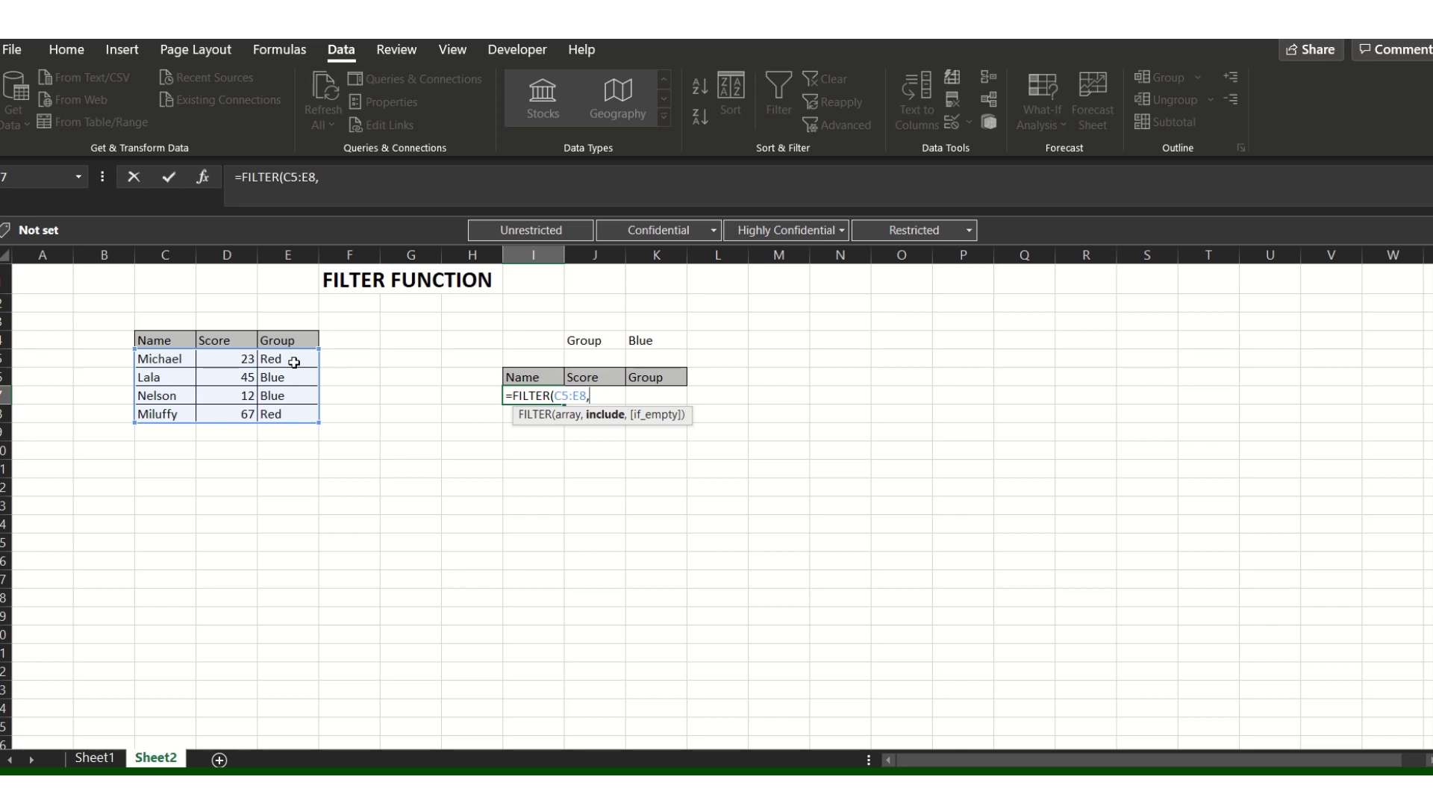
{"action": "left_click_drag", "start_coordinate": [294, 362], "coordinate": [291, 417]}
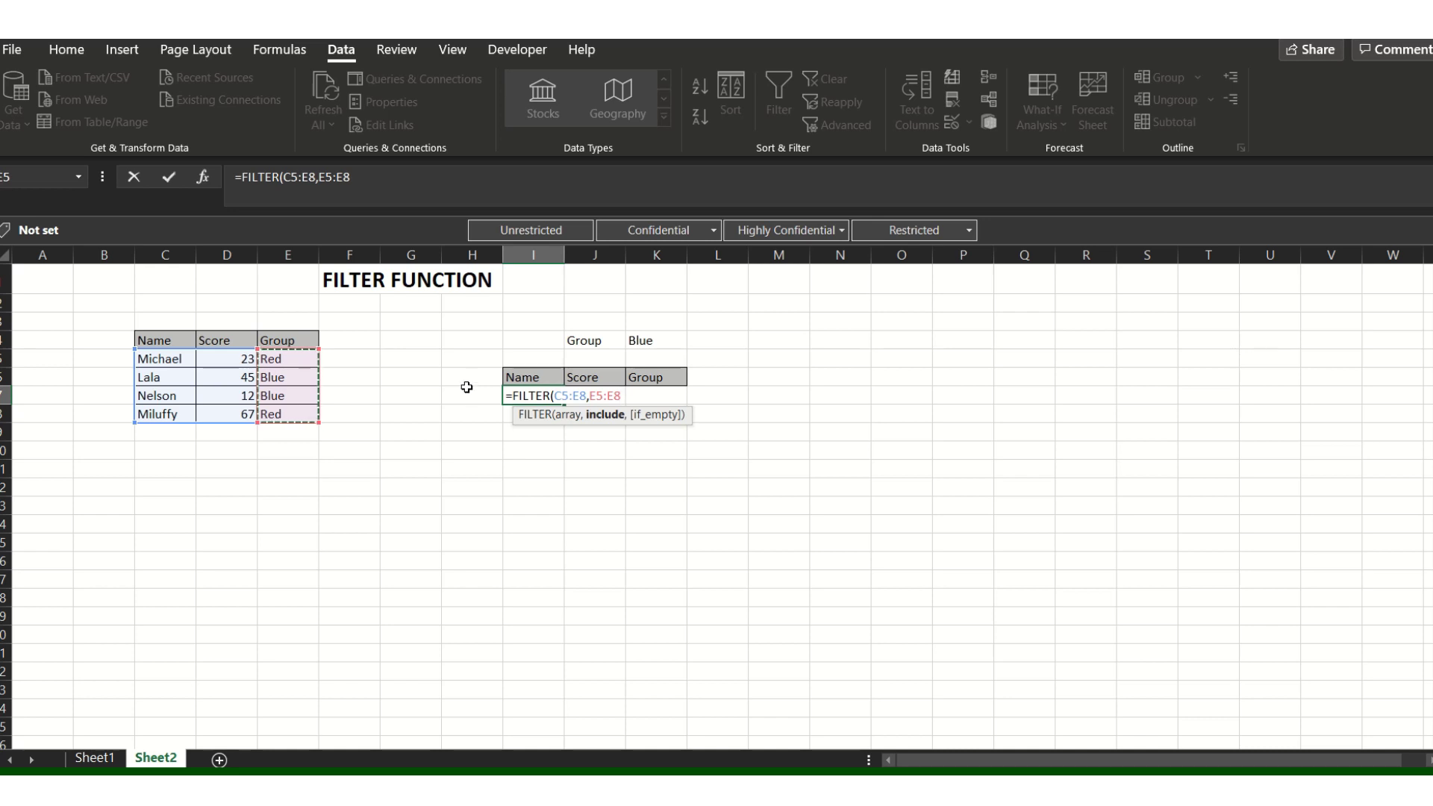
{"action": "type", "text": "="}
{"action": "left_click", "coordinate": [381, 179]}
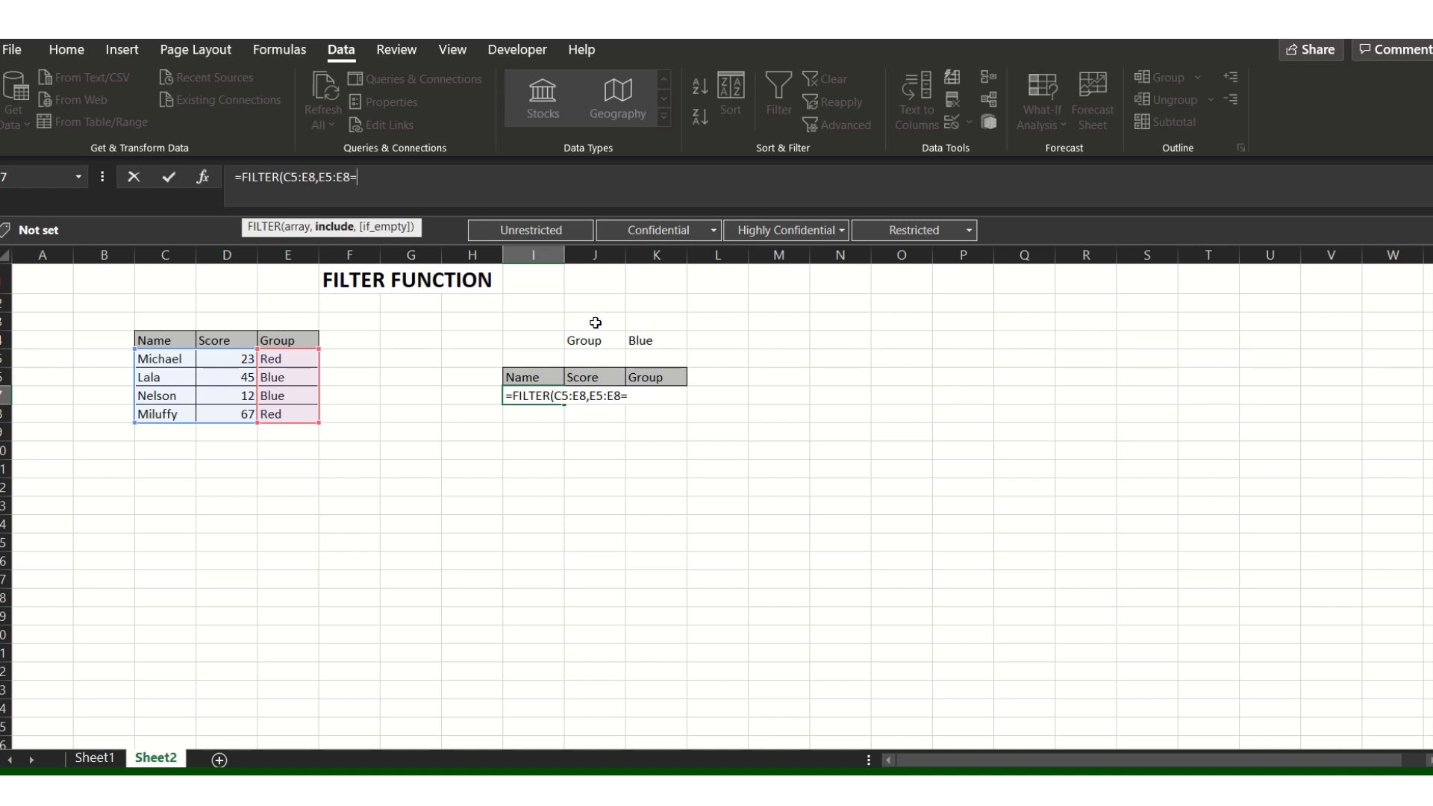
{"action": "left_click", "coordinate": [645, 340]}
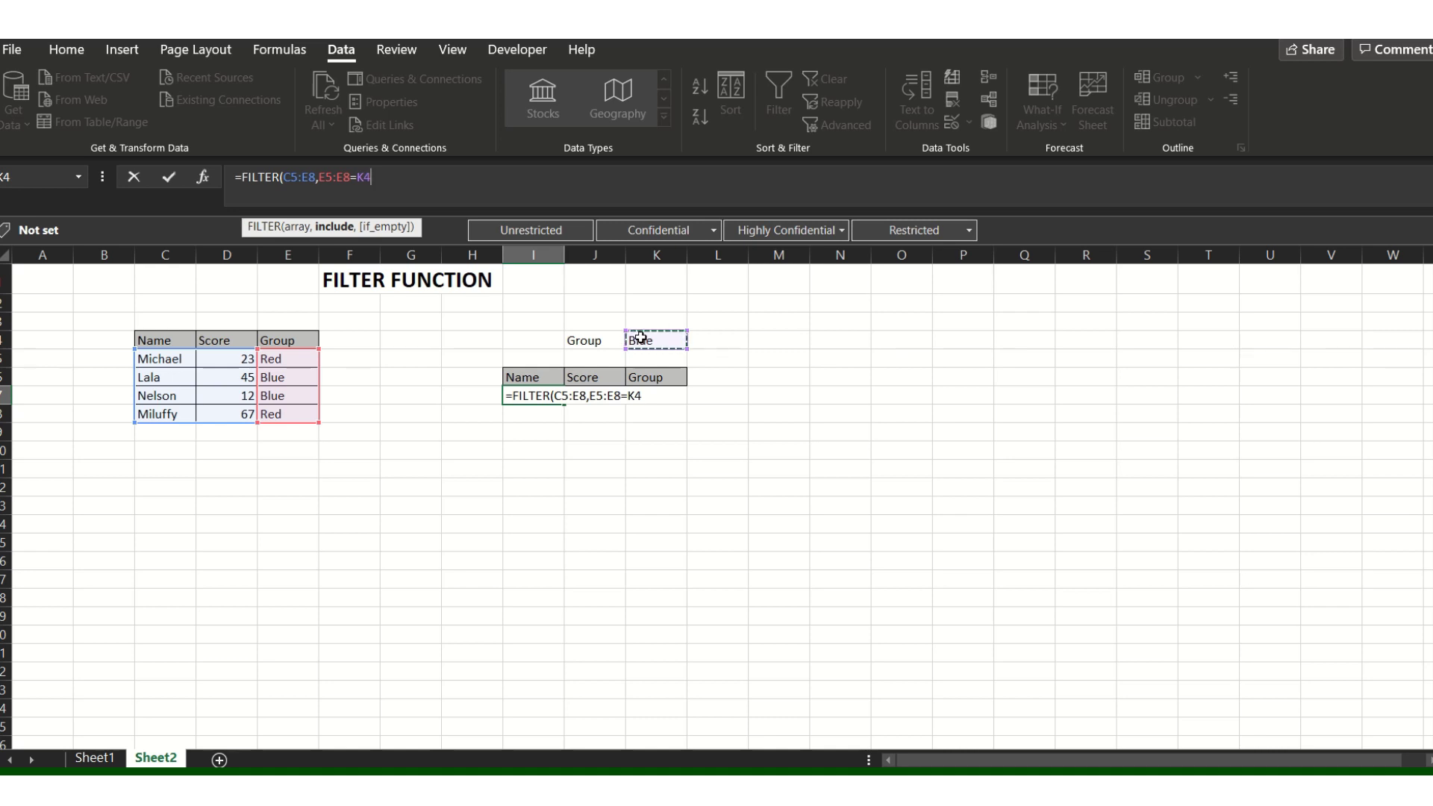
{"action": "type", "text": ","}
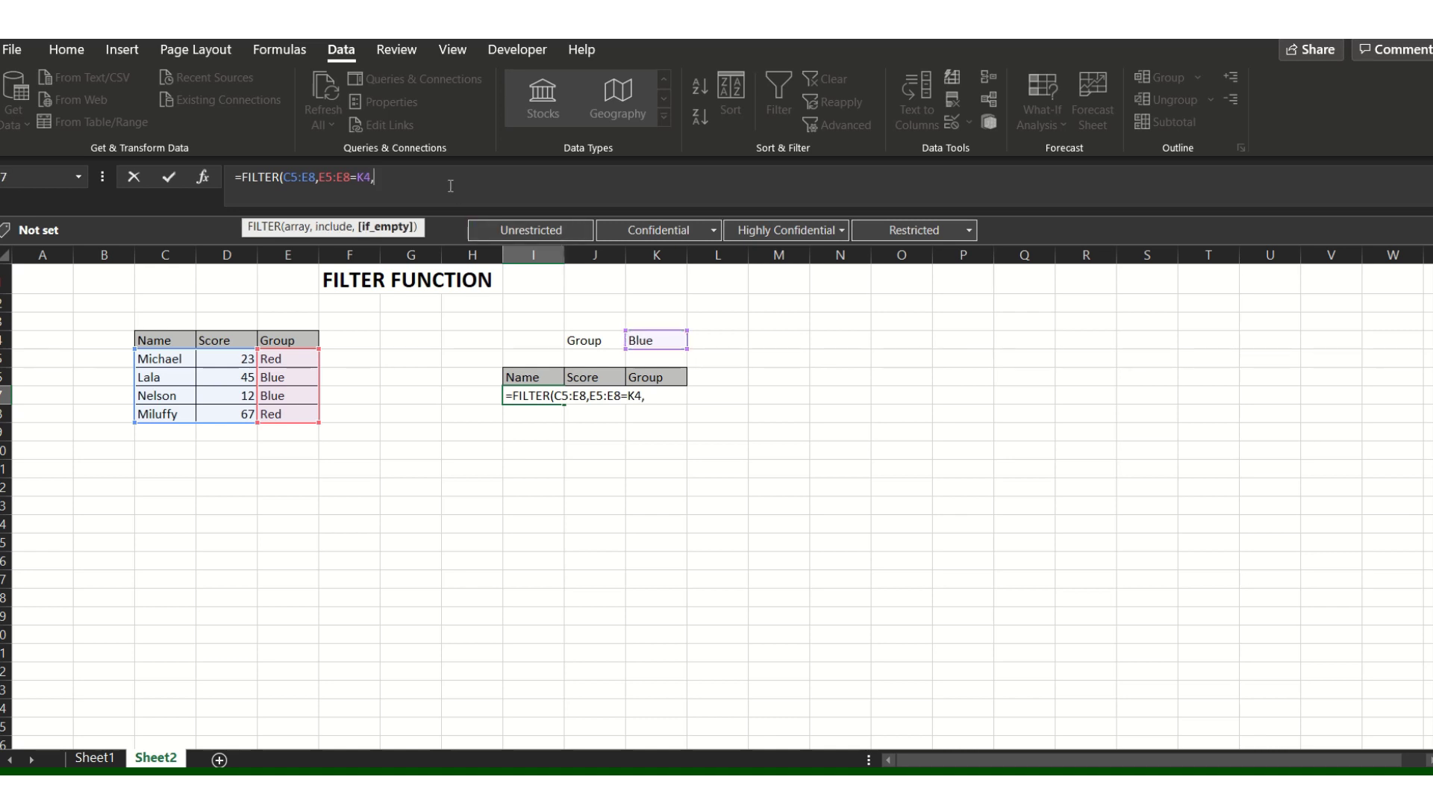
{"action": "type", "text": "\""}
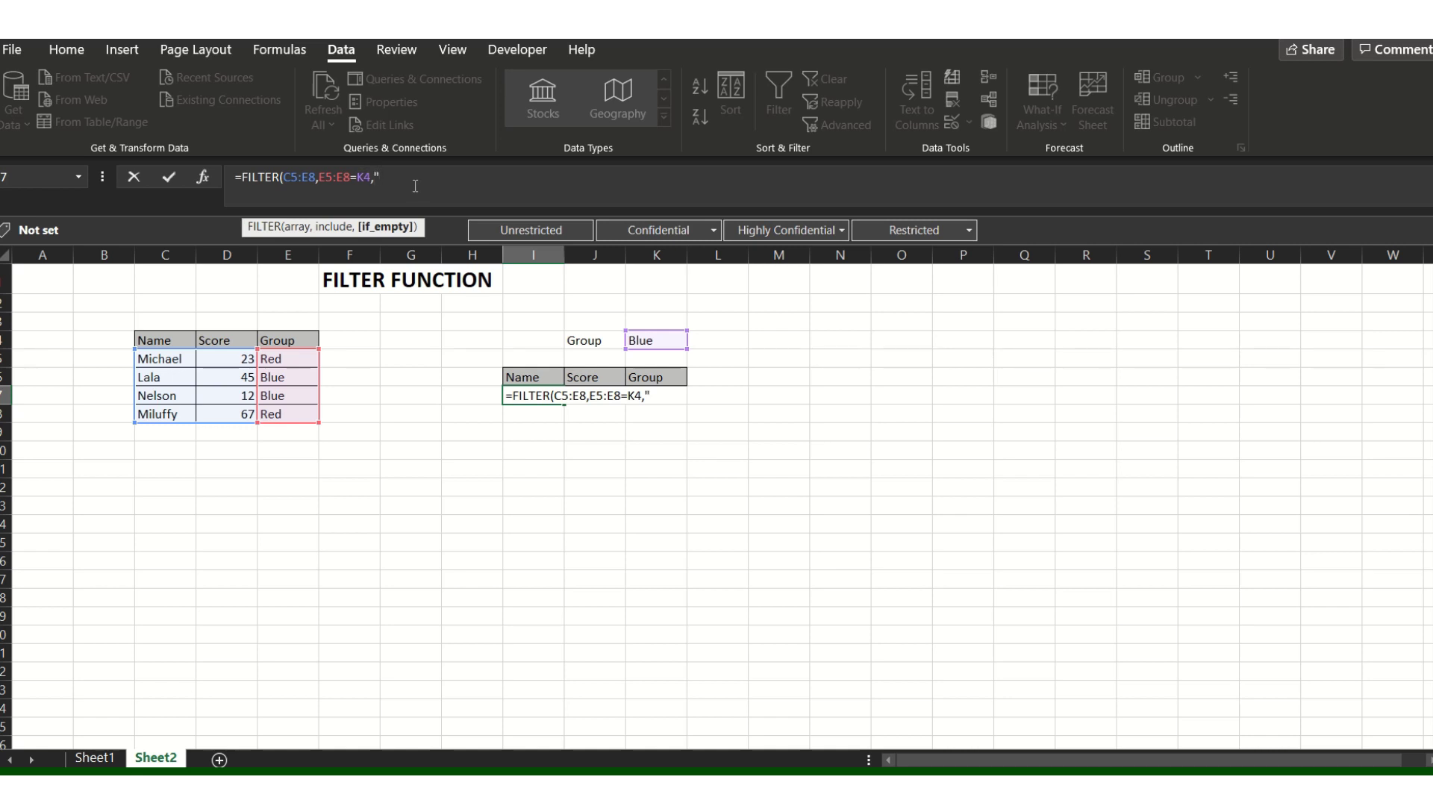
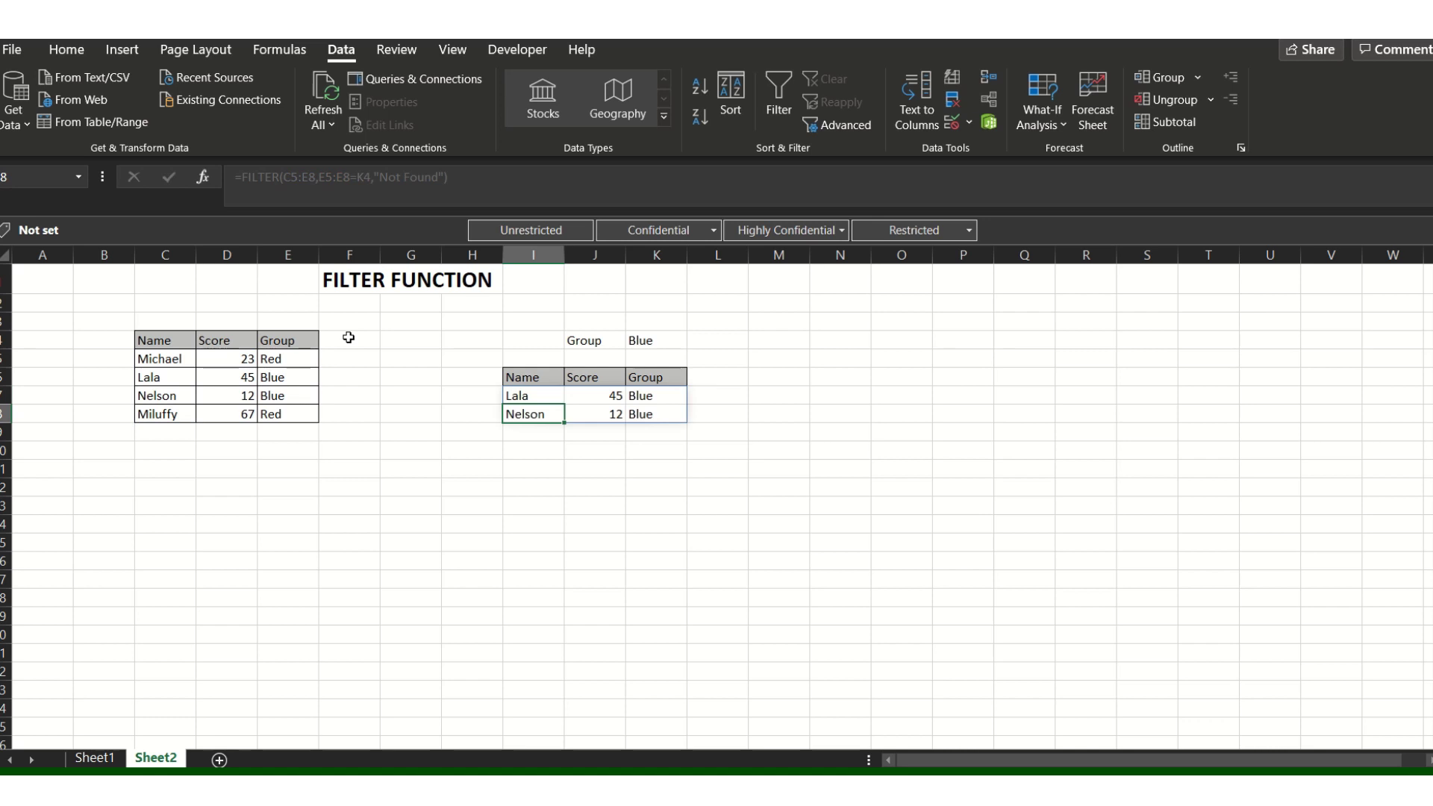
- Examine the FILTER formula in I7 and the results it spills across I7:K8
{"action": "key", "text": "Left"}
{"action": "key", "text": "Left"}
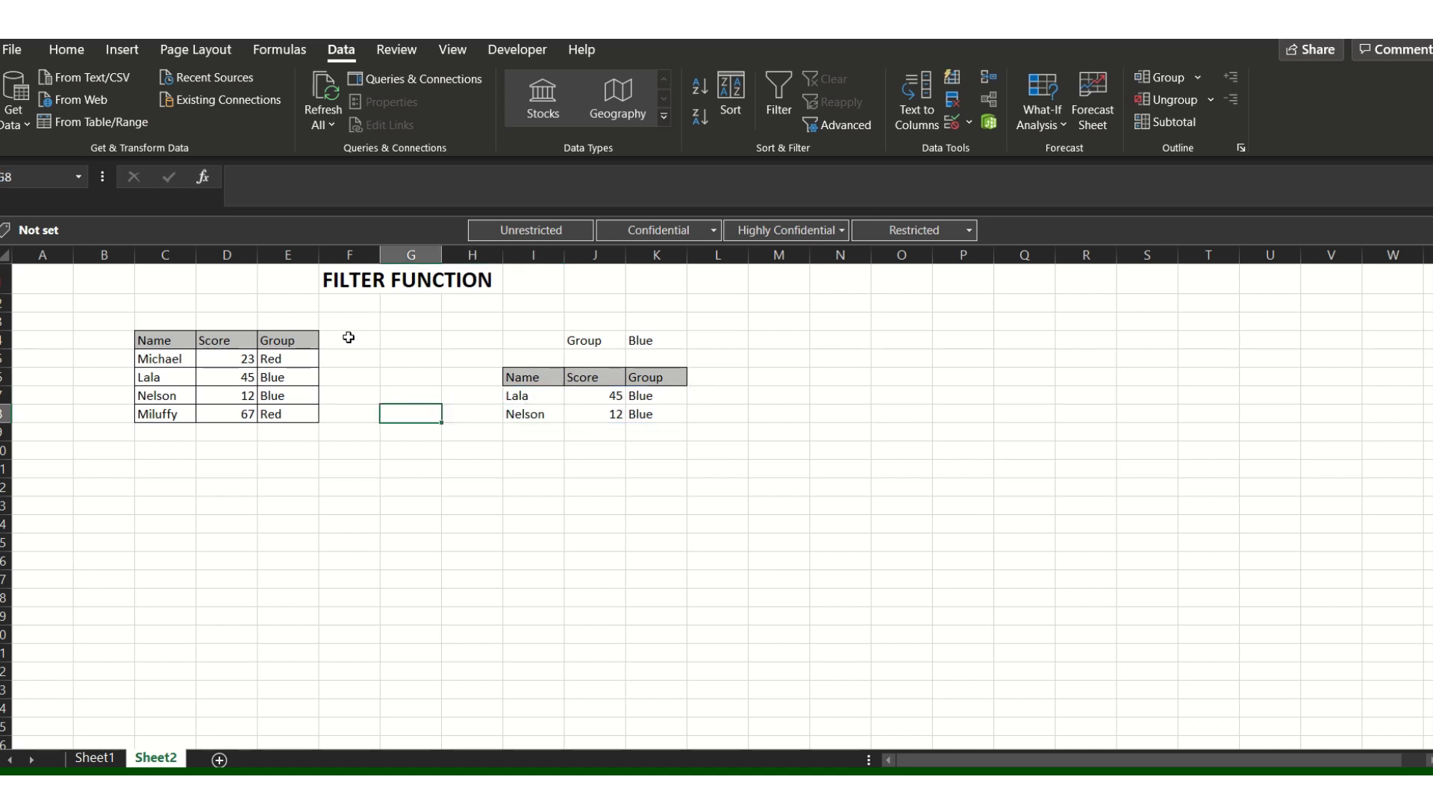
{"action": "key", "text": "Down"}
{"action": "key", "text": "Up"}
{"action": "key", "text": "Up"}
{"action": "key", "text": "Right"}
{"action": "key", "text": "Right"}
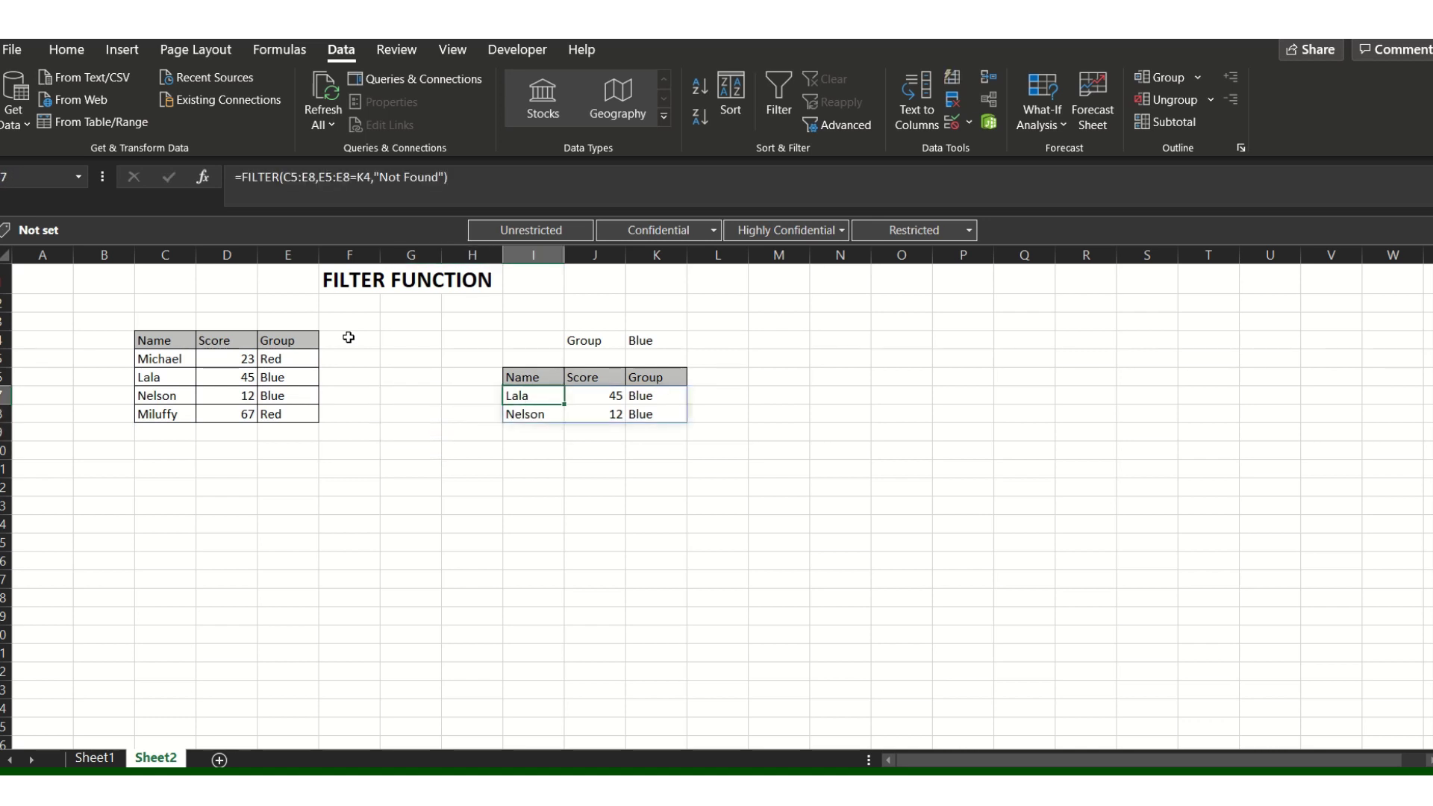
{"action": "key", "text": "Right"}
{"action": "key", "text": "Left"}
{"action": "key", "text": "shift+Right"}
{"action": "key", "text": "shift+Right"}
{"action": "key", "text": "shift+Down"}
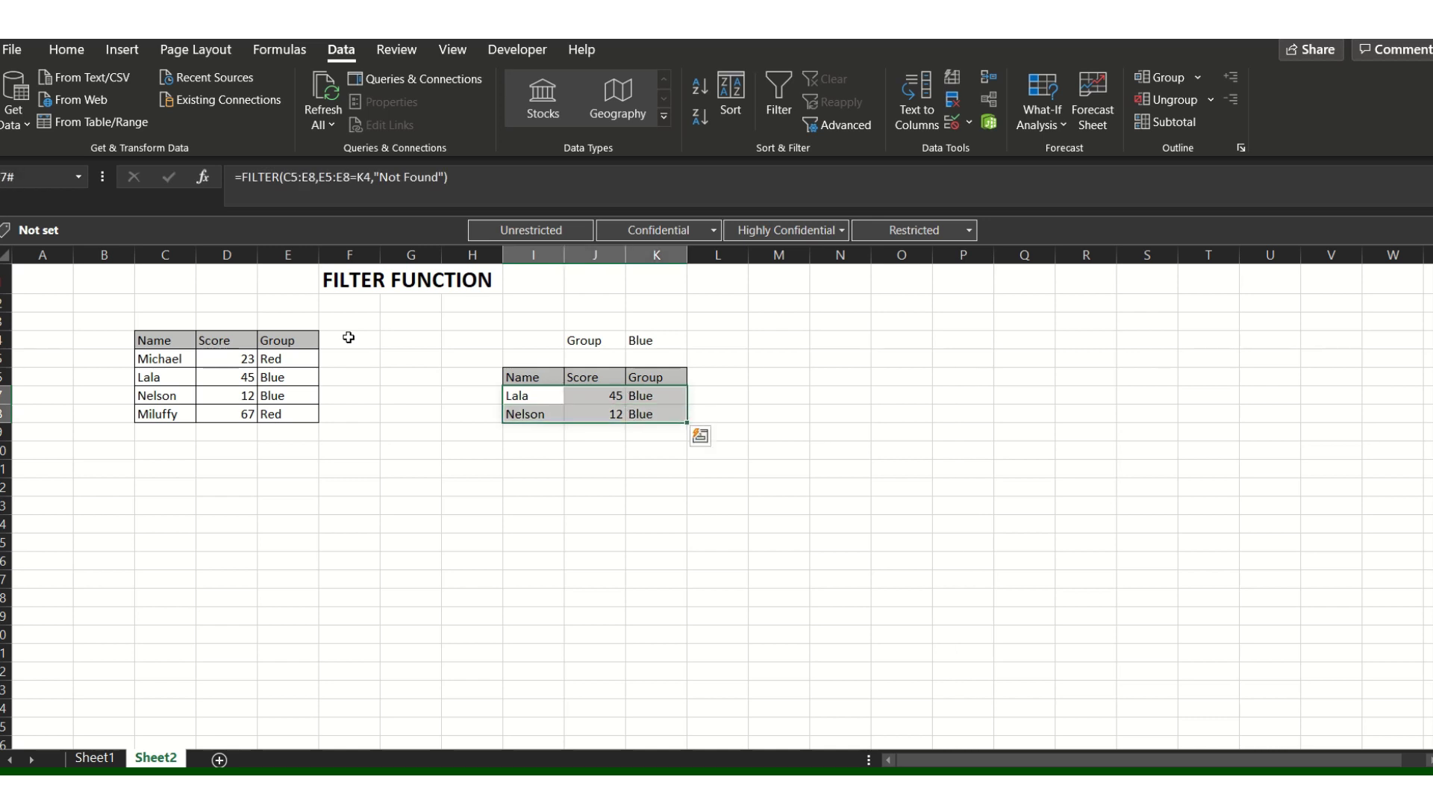
{"action": "key", "text": "Left"}
{"action": "key", "text": "Left"}
{"action": "key", "text": "Left"}
{"action": "key", "text": "Right"}
{"action": "key", "text": "Right"}
{"action": "key", "text": "Right"}
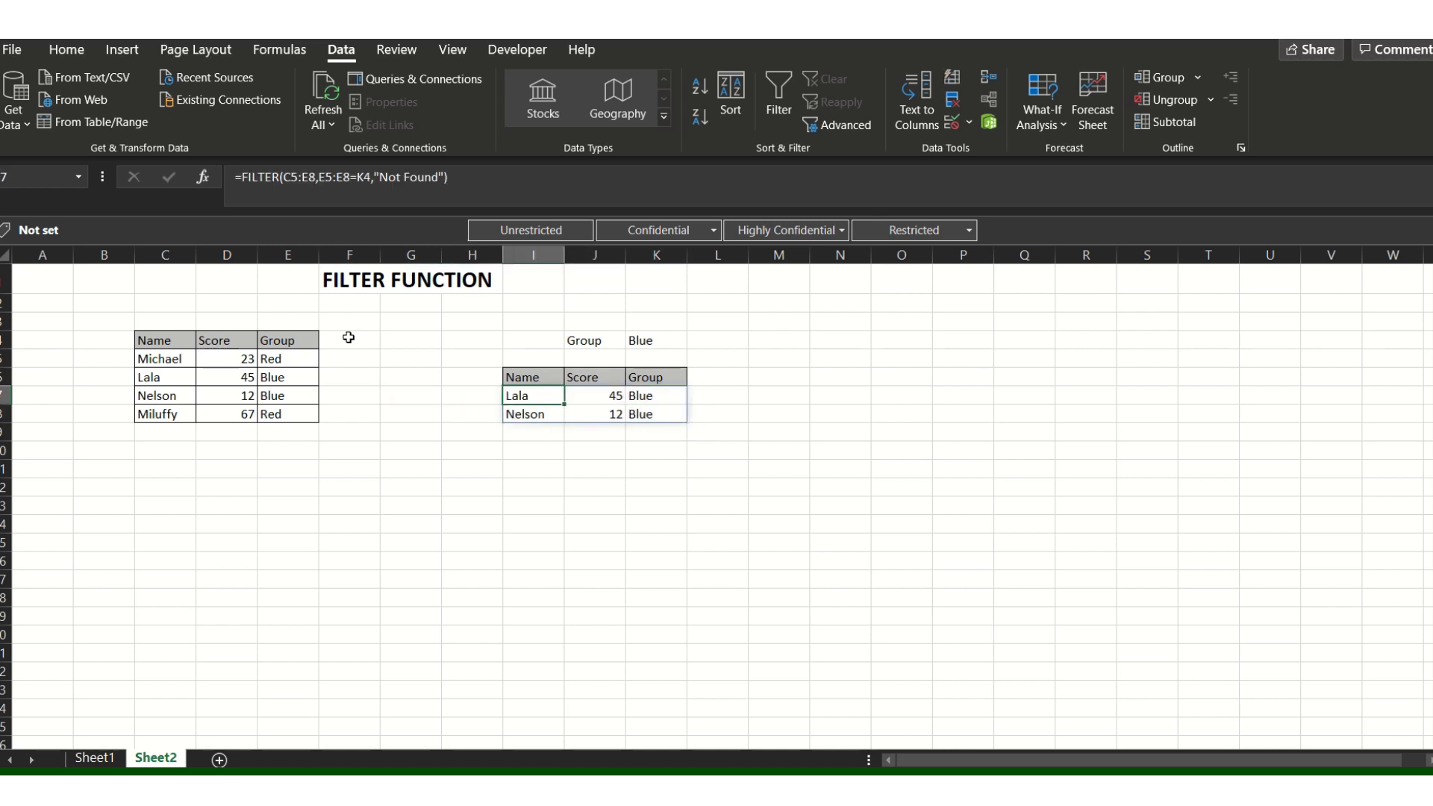
{"action": "key", "text": "Right"}
{"action": "key", "text": "Right"}
{"action": "key", "text": "Left"}
{"action": "key", "text": "Left"}
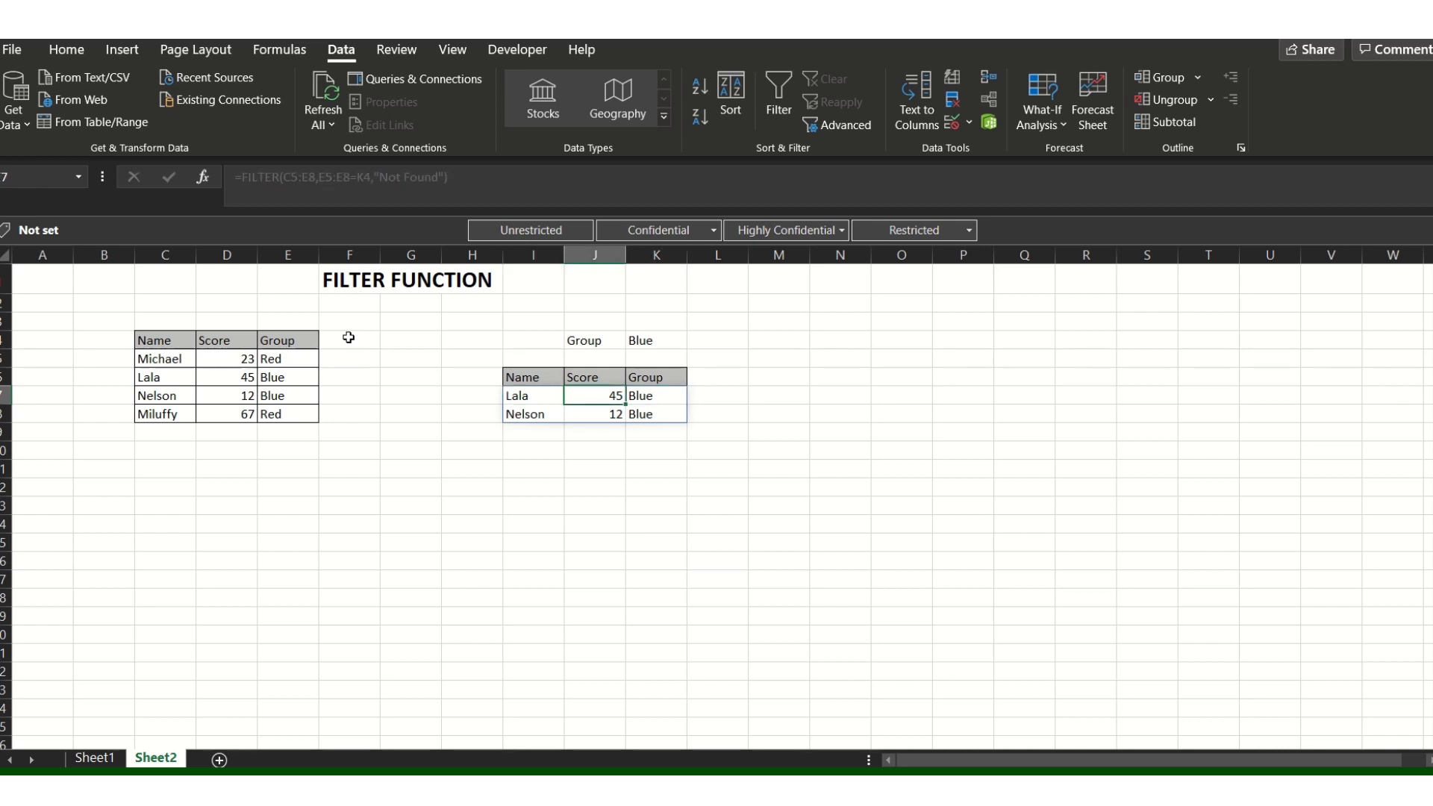
- Check the Group criterion in K4 that the FILTER formula refers to
{"action": "key", "text": "Right"}
{"action": "key", "text": "Right"}
{"action": "key", "text": "Up"}
{"action": "key", "text": "Up"}
{"action": "key", "text": "Up"}
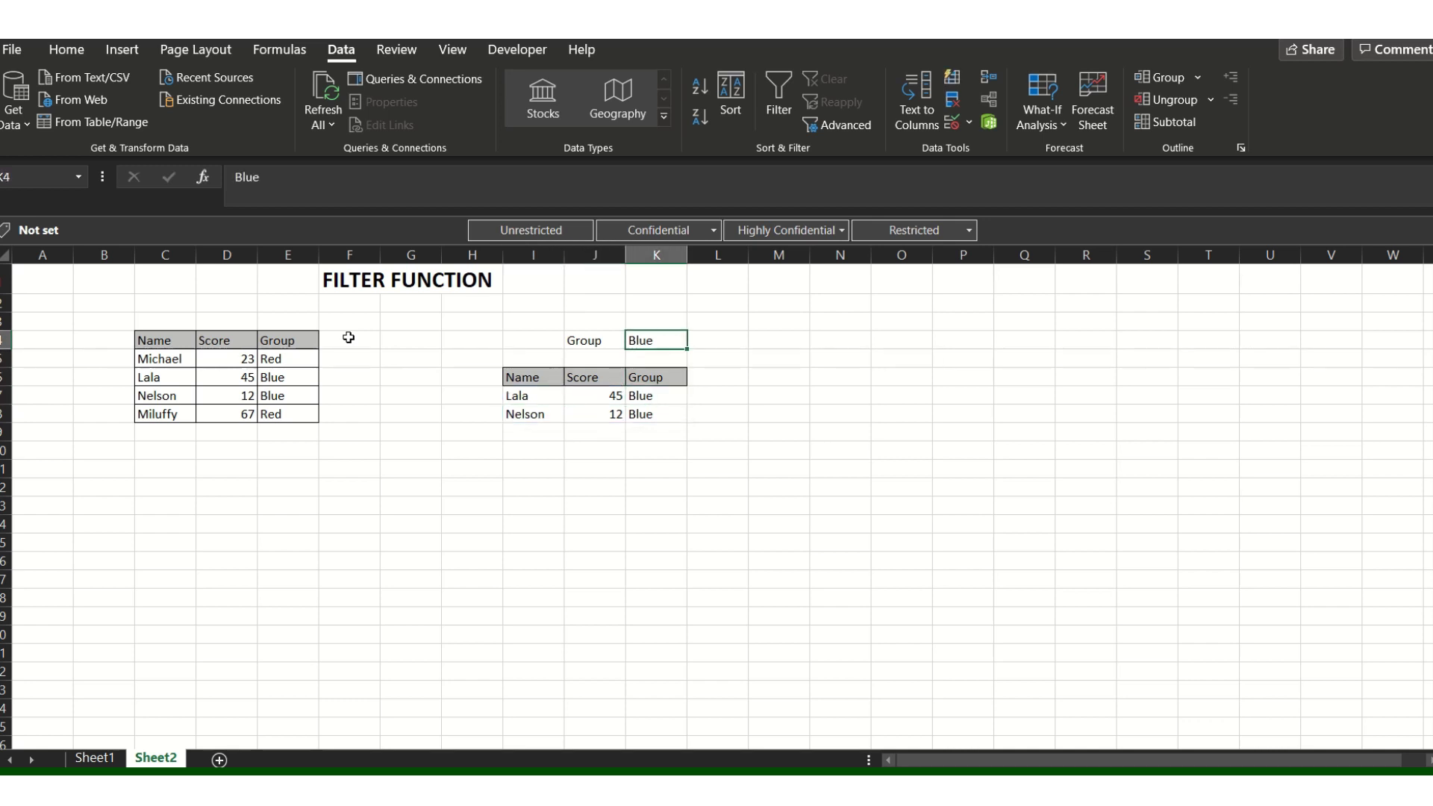
{"action": "key", "text": "Down"}
{"action": "key", "text": "Up"}
{"action": "key", "text": "Left"}
{"action": "key", "text": "Left"}
{"action": "key", "text": "Down"}
{"action": "key", "text": "Down"}
{"action": "key", "text": "Down"}
{"action": "key", "text": "Left"}
{"action": "key", "text": "Left"}
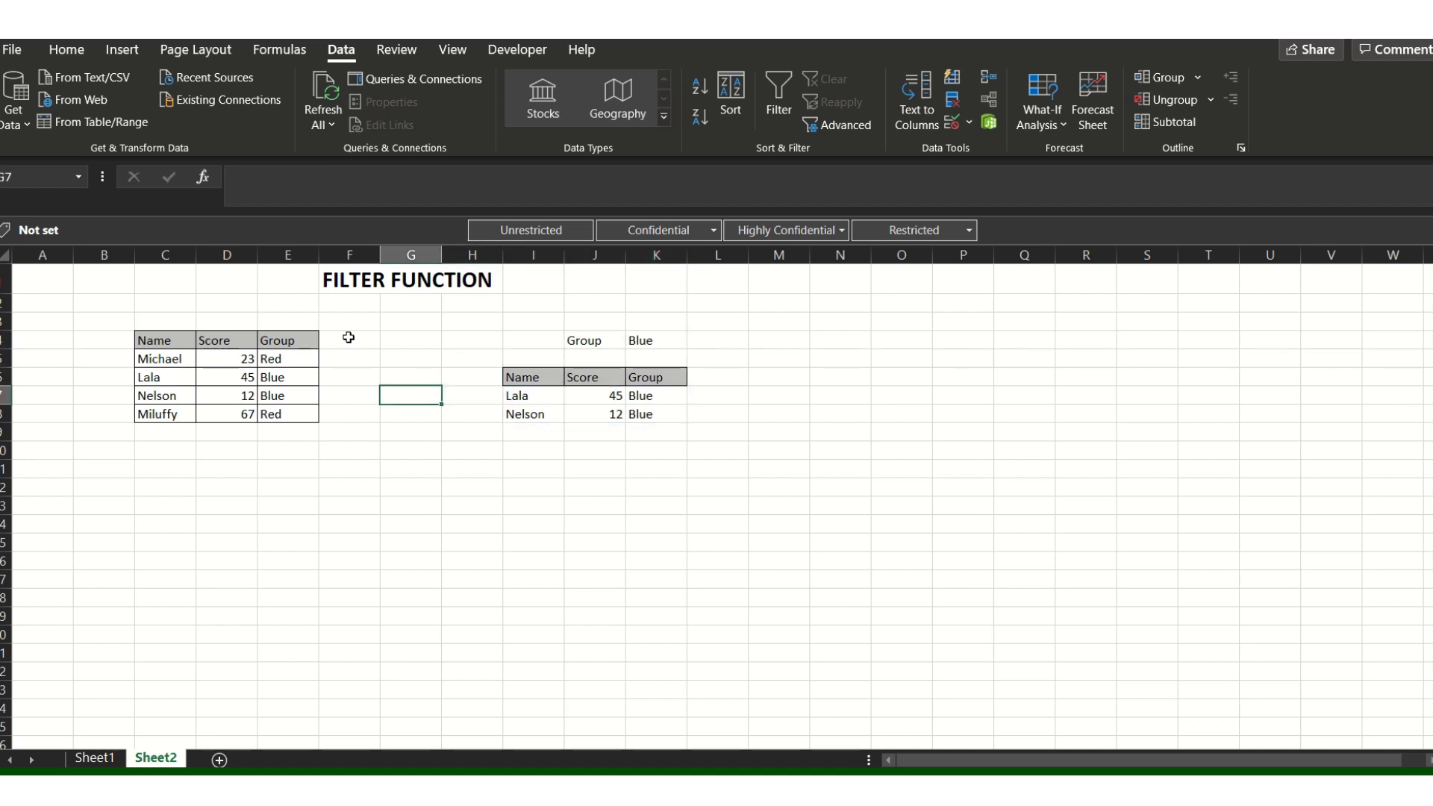
- Compare the Blue rows C6:E7 of the source table with the filtered results in I7:K8
{"action": "key", "text": "Left"}
{"action": "key", "text": "Left"}
{"action": "key", "text": "Left"}
{"action": "key", "text": "Up"}
{"action": "key", "text": "Left"}
{"action": "key", "text": "Right"}
{"action": "key", "text": "Right"}
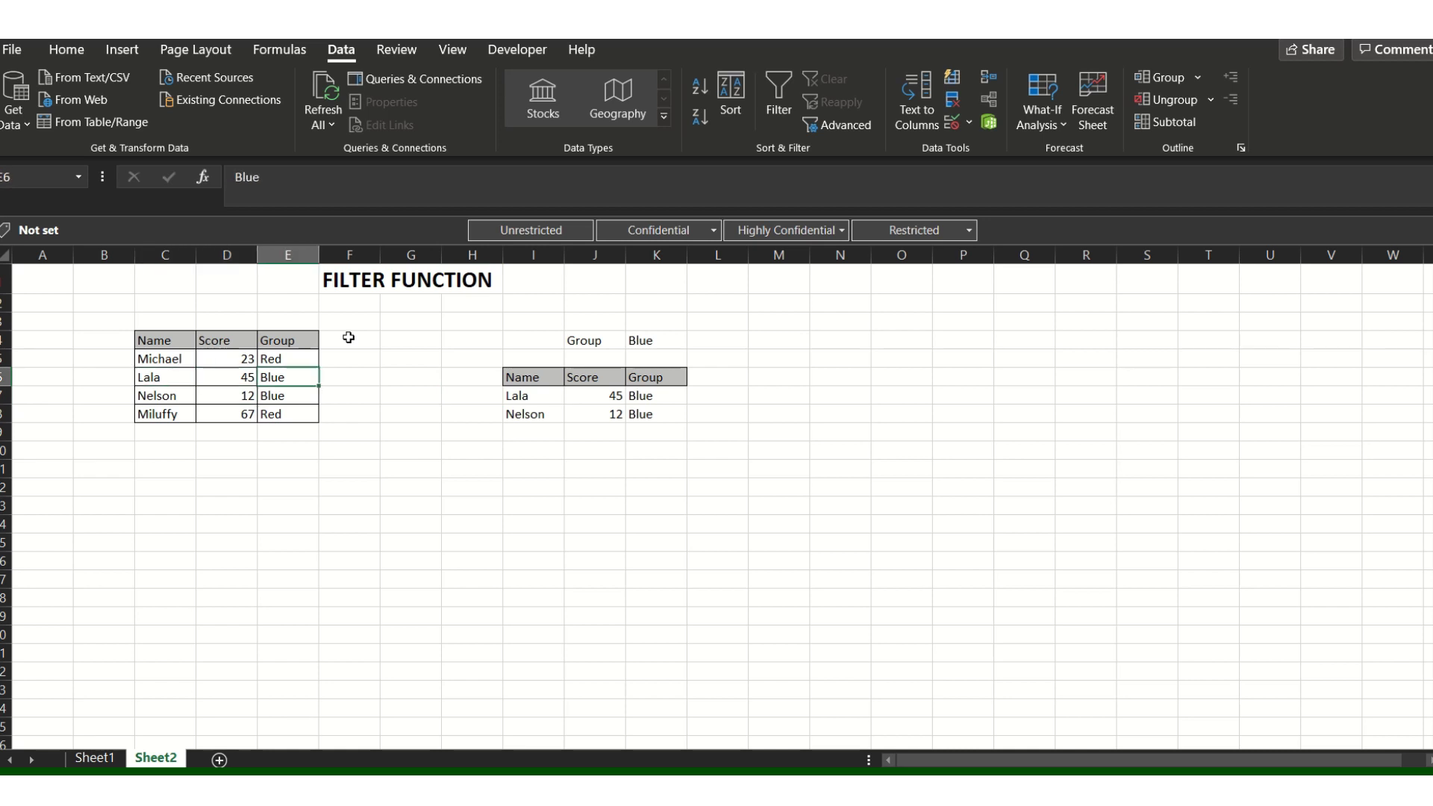
{"action": "key", "text": "Left"}
{"action": "key", "text": "Left"}
{"action": "key", "text": "shift+Right"}
{"action": "key", "text": "shift+Right"}
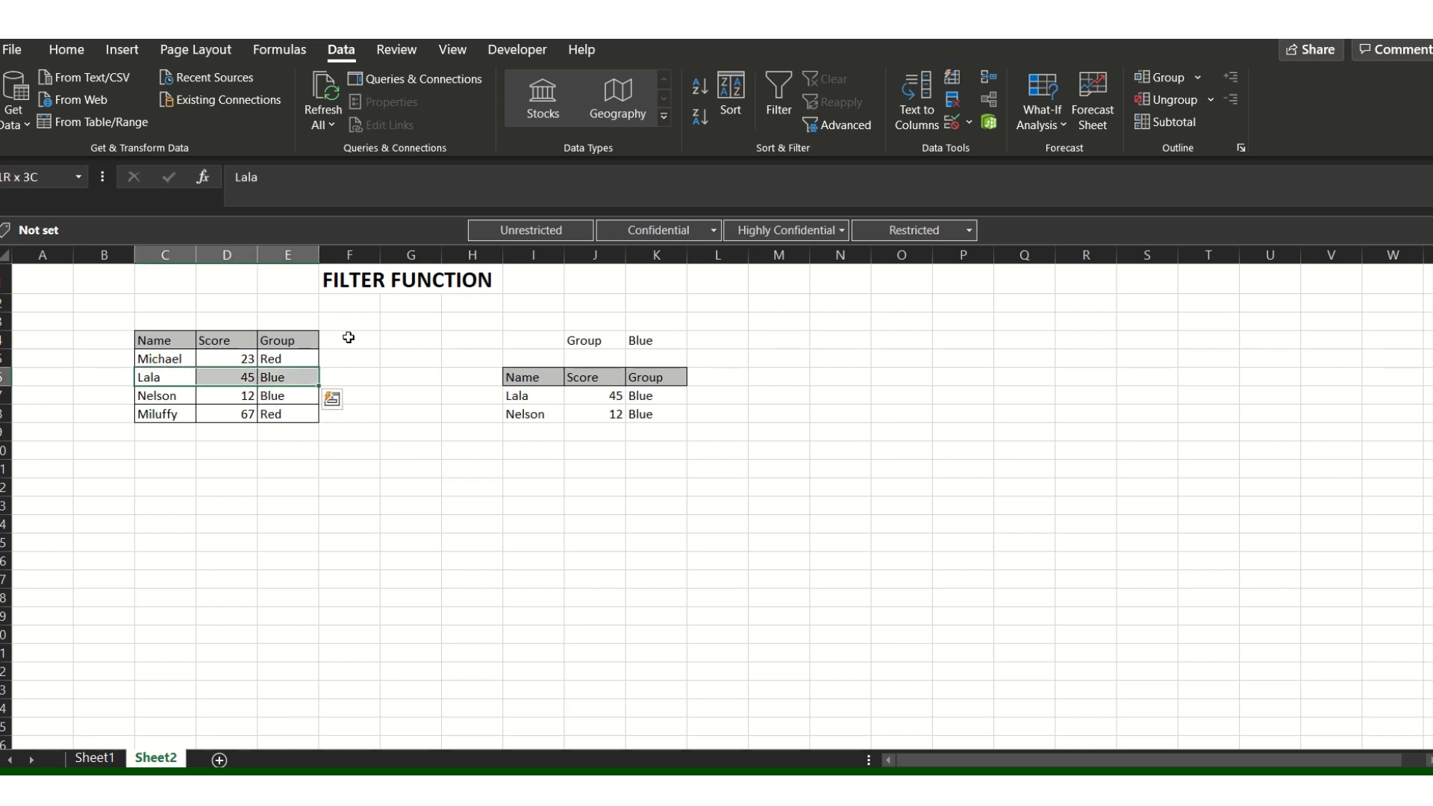
{"action": "key", "text": "shift+Down"}
{"action": "key", "text": "Right"}
{"action": "key", "text": "Right"}
{"action": "key", "text": "Right"}
{"action": "key", "text": "Right"}
{"action": "key", "text": "Right"}
{"action": "key", "text": "Right"}
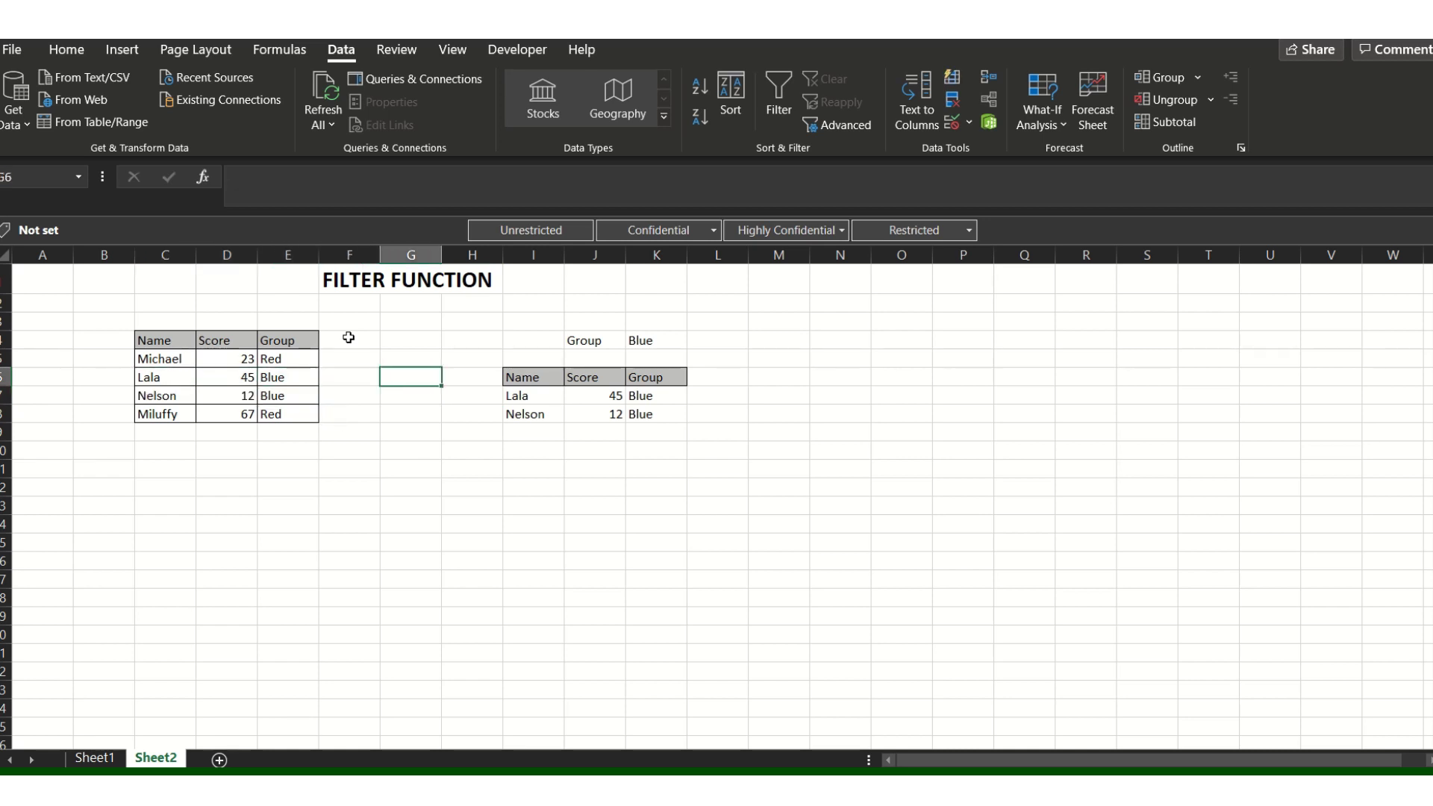
{"action": "key", "text": "Down"}
{"action": "key", "text": "Down"}
{"action": "key", "text": "Right"}
{"action": "key", "text": "Right"}
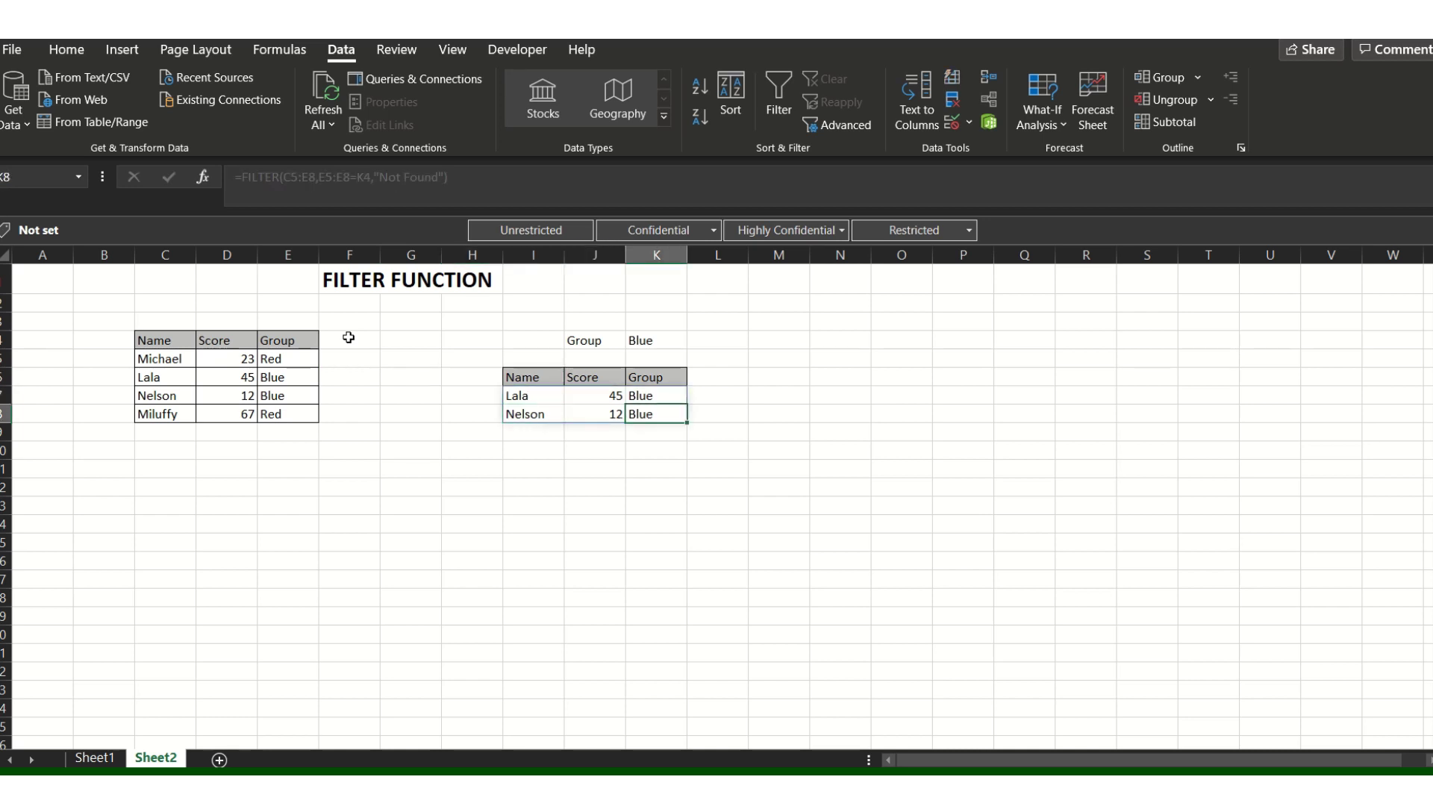
- Change the Group criterion in K4 to Red
{"action": "key", "text": "Up"}
{"action": "key", "text": "Up"}
{"action": "key", "text": "Up"}
{"action": "key", "text": "Up"}
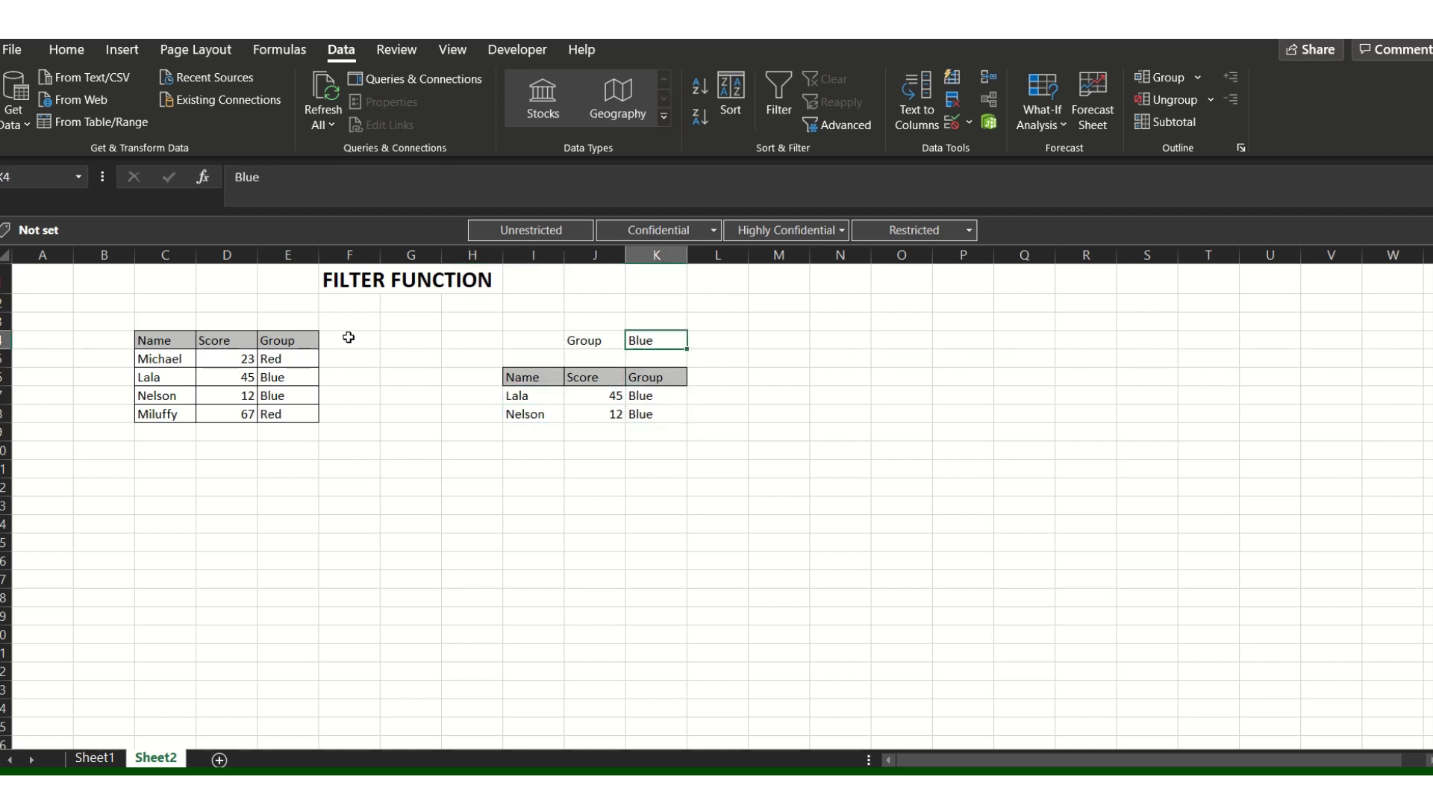
{"action": "type", "text": "Red"}
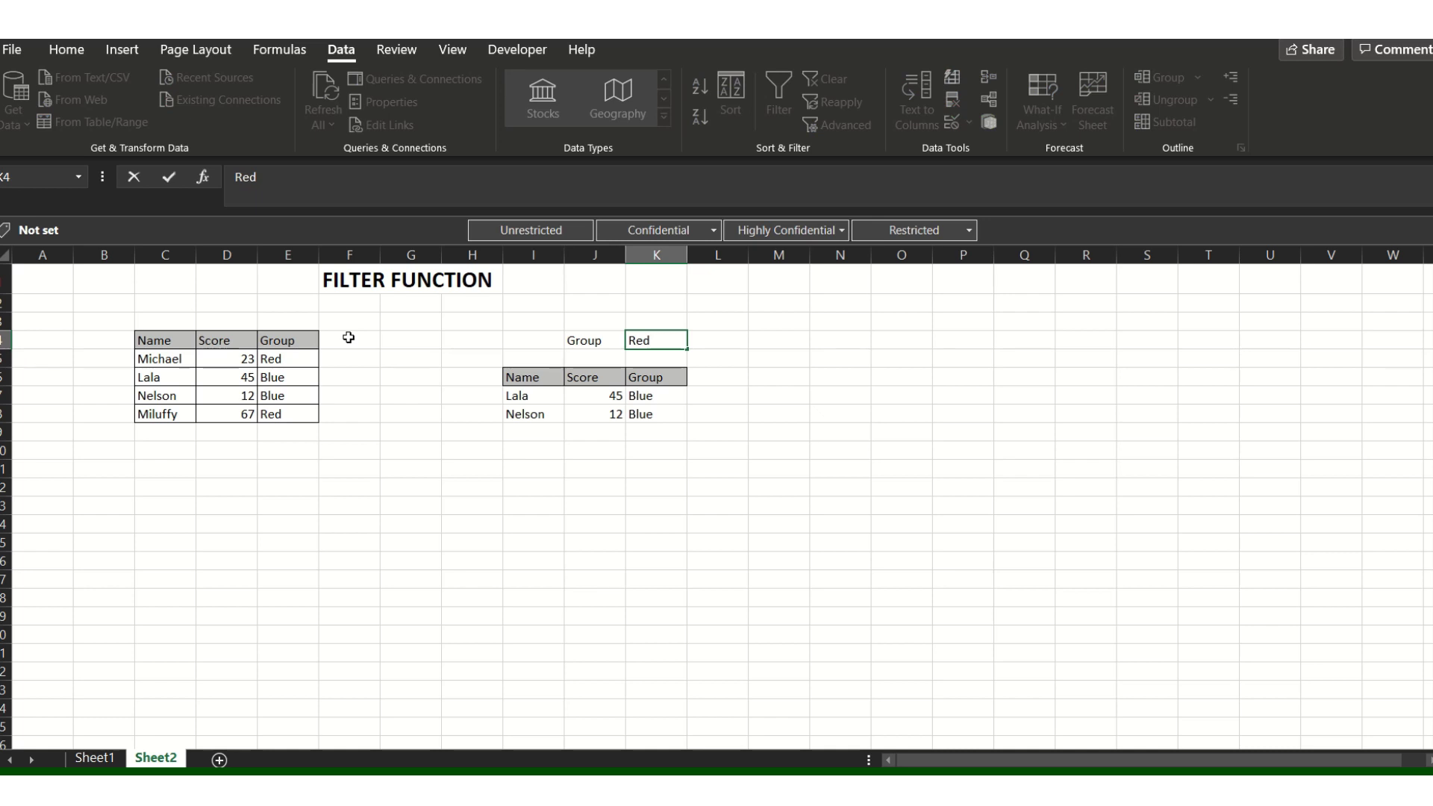
{"action": "key", "text": "Return"}
- Examine the filtered results in I7:K8 for the Red group
{"action": "key", "text": "Down"}
{"action": "key", "text": "Down"}
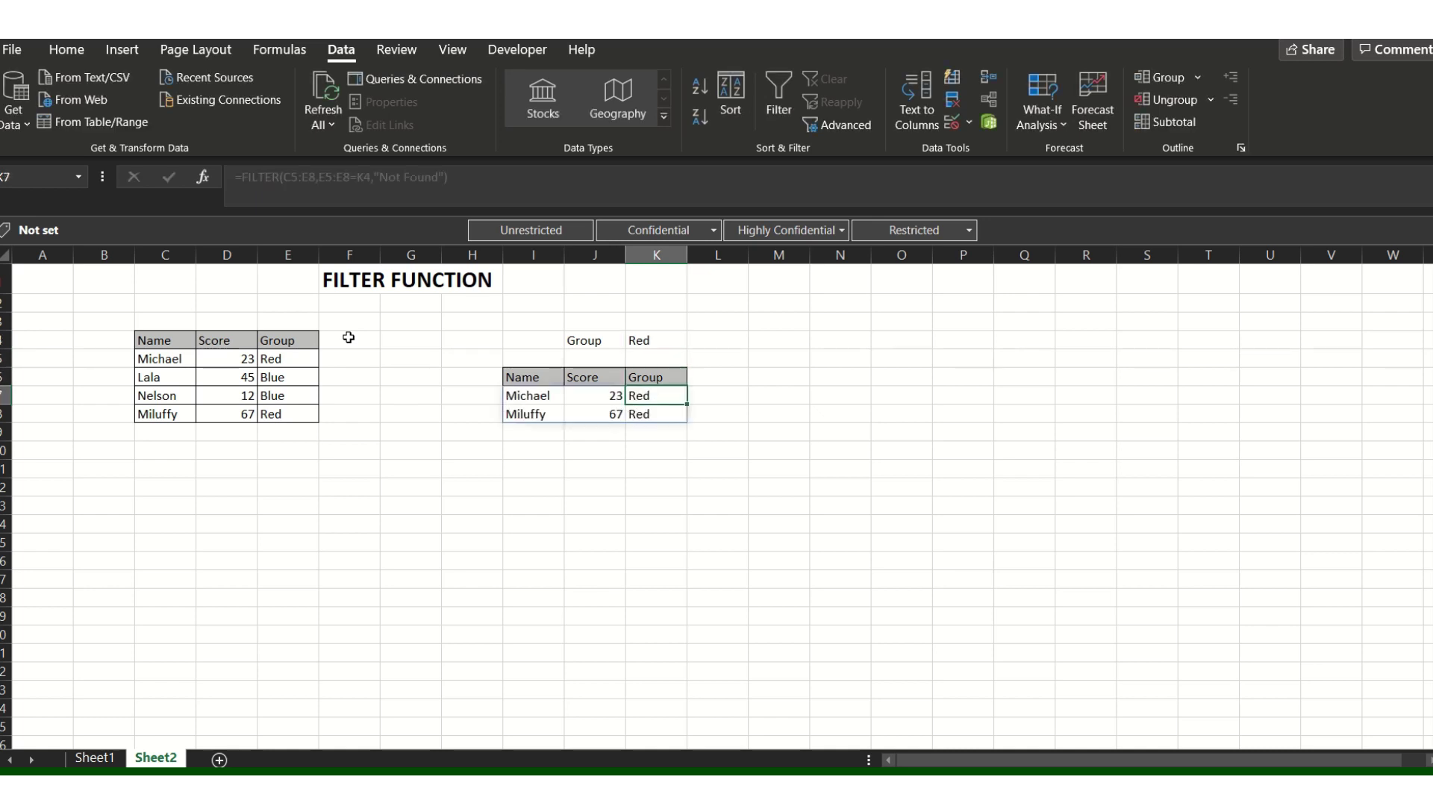
{"action": "key", "text": "Down"}
{"action": "key", "text": "Left"}
{"action": "key", "text": "Left"}
{"action": "key", "text": "Up"}
{"action": "key", "text": "Right"}
{"action": "key", "text": "Right"}
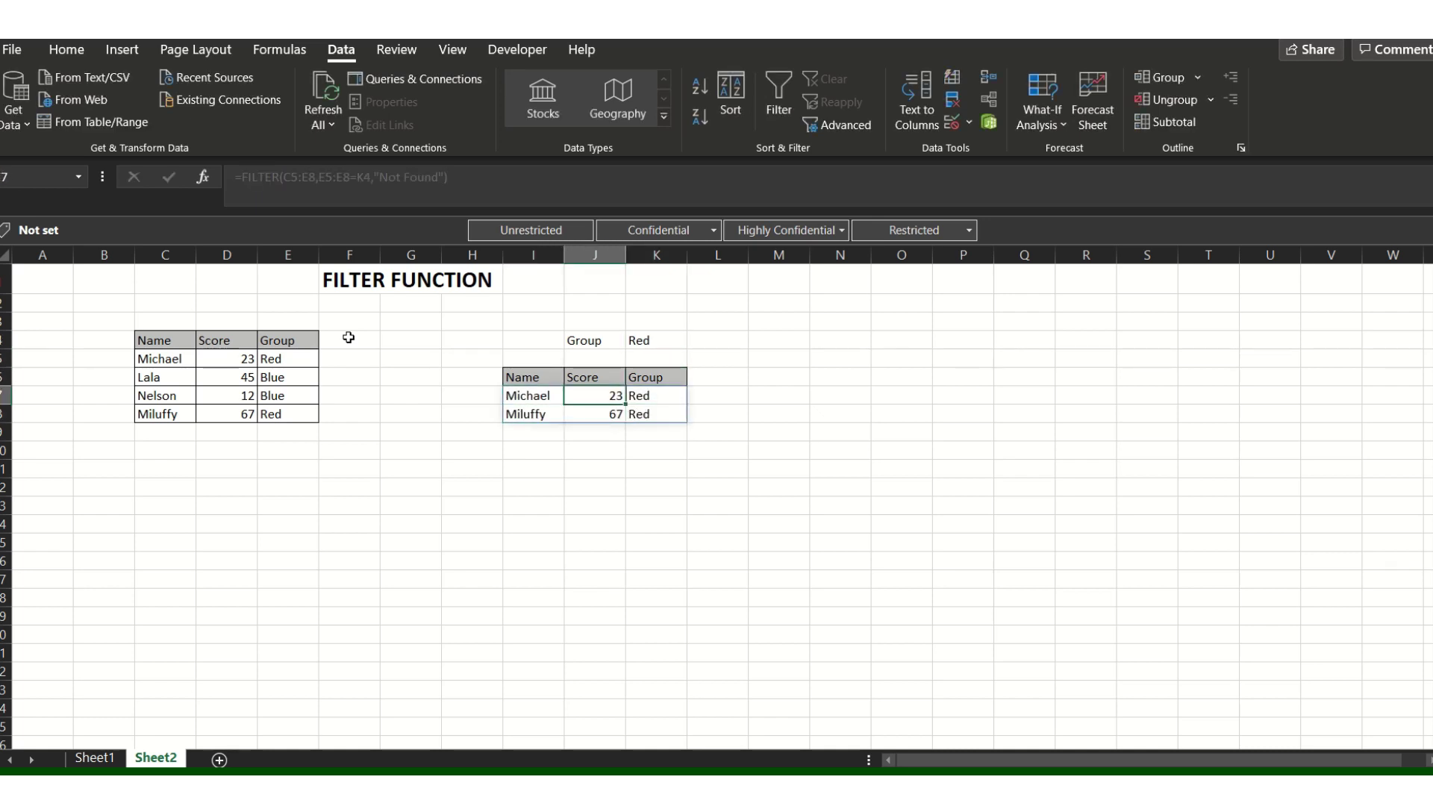
- Review the source data in C5:E8 against the Red group's filtered output starting at I7
{"action": "key", "text": "Left"}
{"action": "key", "text": "Left"}
{"action": "key", "text": "Left"}
{"action": "key", "text": "Left"}
{"action": "key", "text": "Left"}
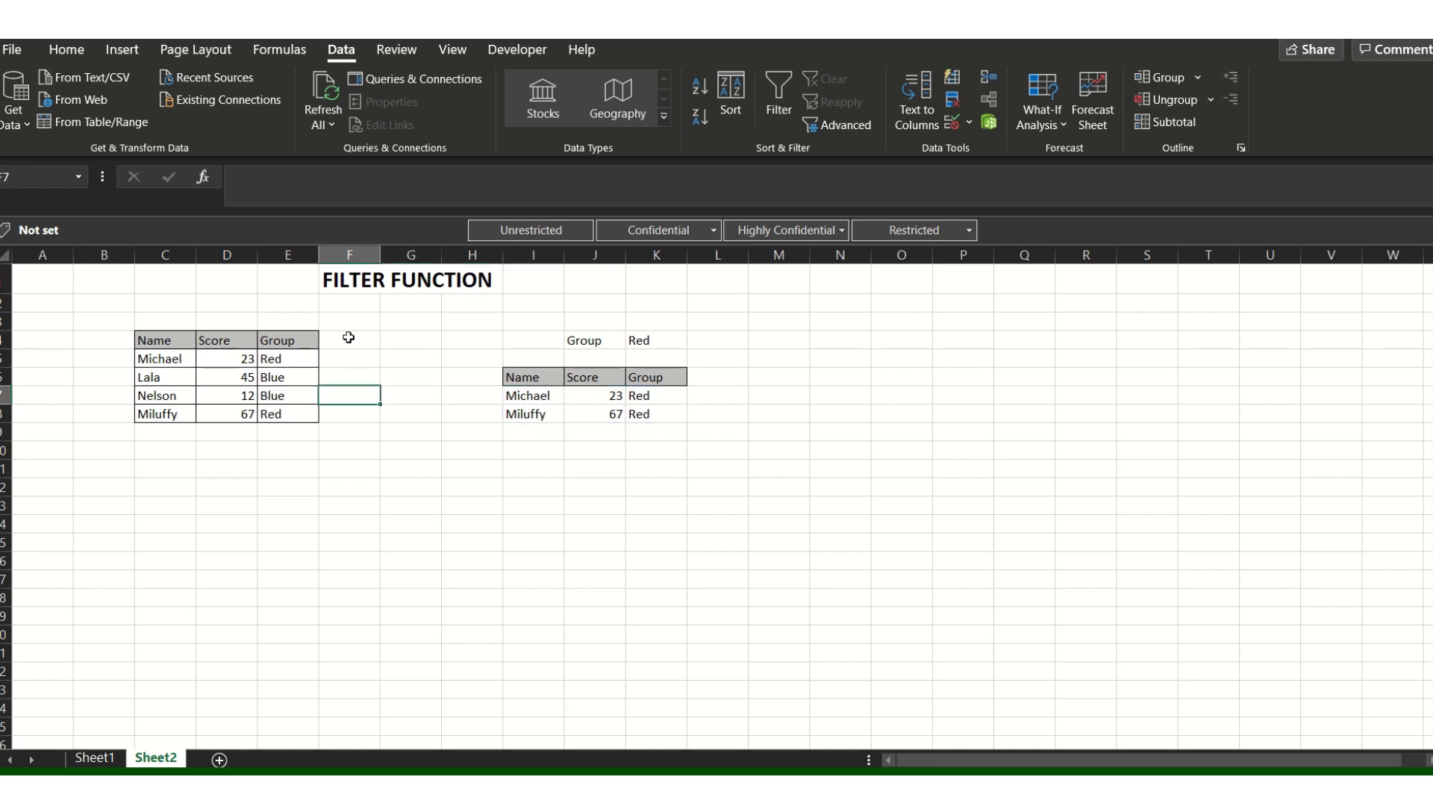
{"action": "key", "text": "Left"}
{"action": "key", "text": "Left"}
{"action": "key", "text": "Left"}
{"action": "key", "text": "Up"}
{"action": "key", "text": "Up"}
{"action": "key", "text": "shift+Right"}
{"action": "key", "text": "shift+Right"}
{"action": "key", "text": "shift+Down"}
{"action": "key", "text": "shift+Down"}
{"action": "key", "text": "shift+Down"}
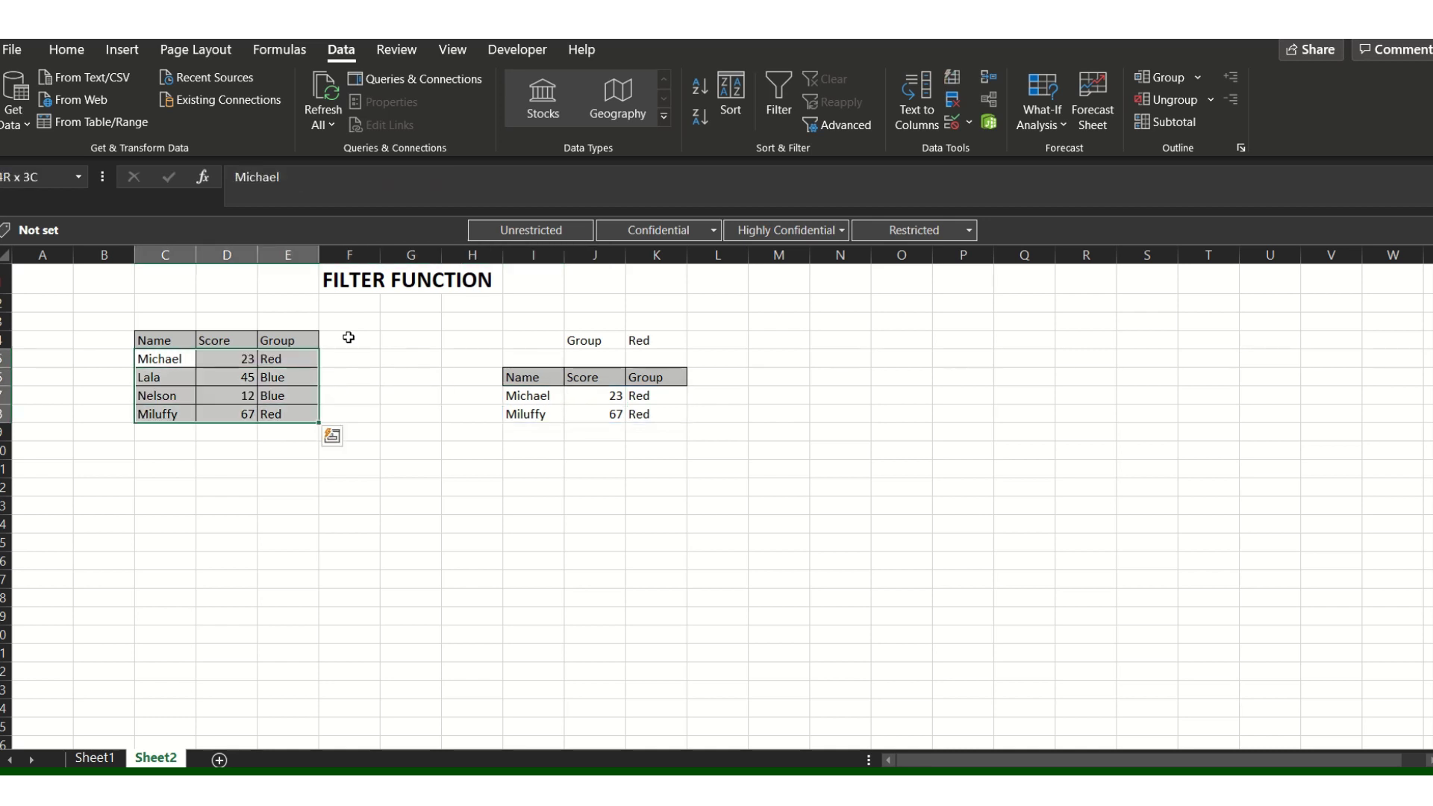
{"action": "key", "text": "Right"}
{"action": "key", "text": "Right"}
{"action": "key", "text": "Right"}
{"action": "key", "text": "Right"}
{"action": "key", "text": "Right"}
{"action": "key", "text": "Right"}
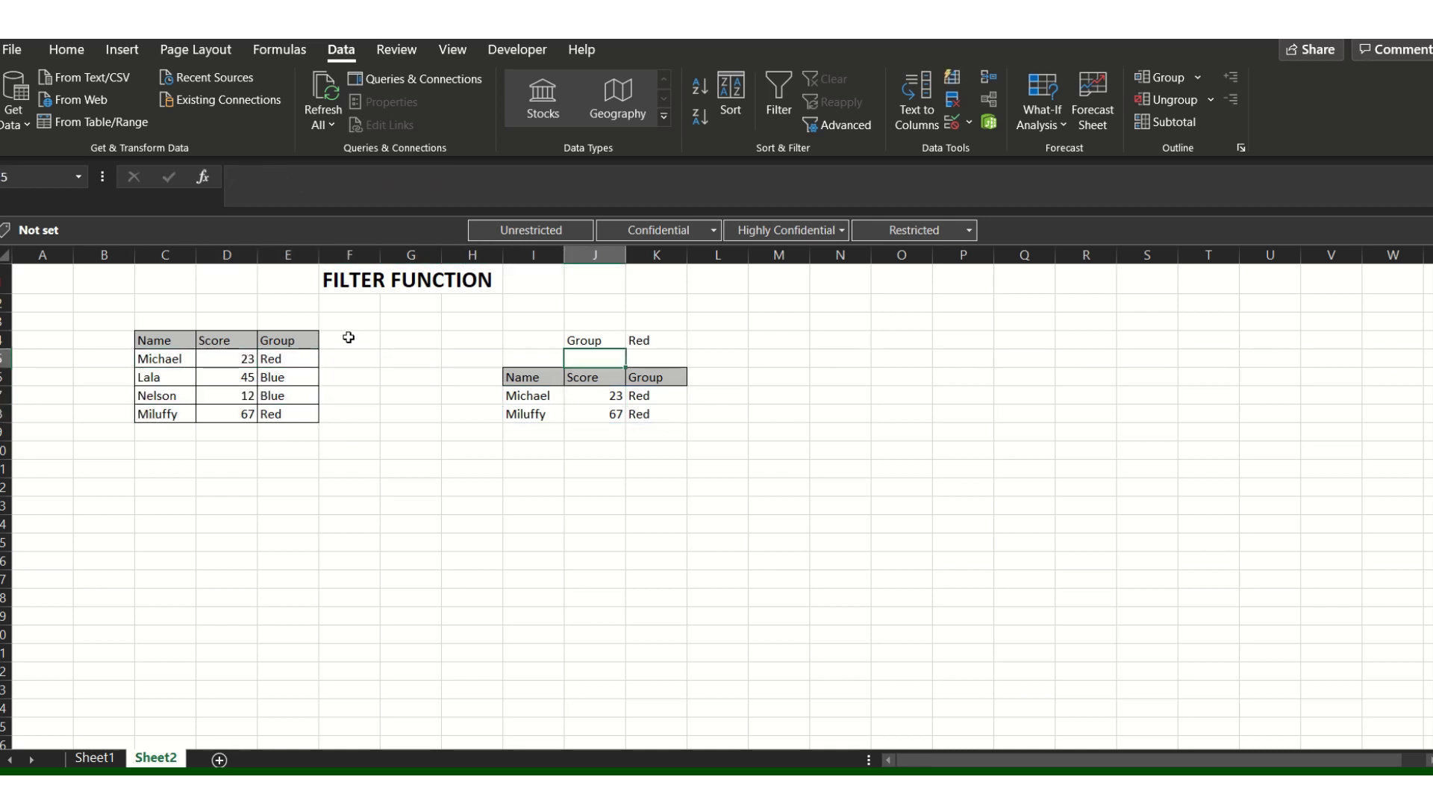
{"action": "key", "text": "Left"}
{"action": "key", "text": "Down"}
{"action": "key", "text": "Down"}
{"action": "key", "text": "Right"}
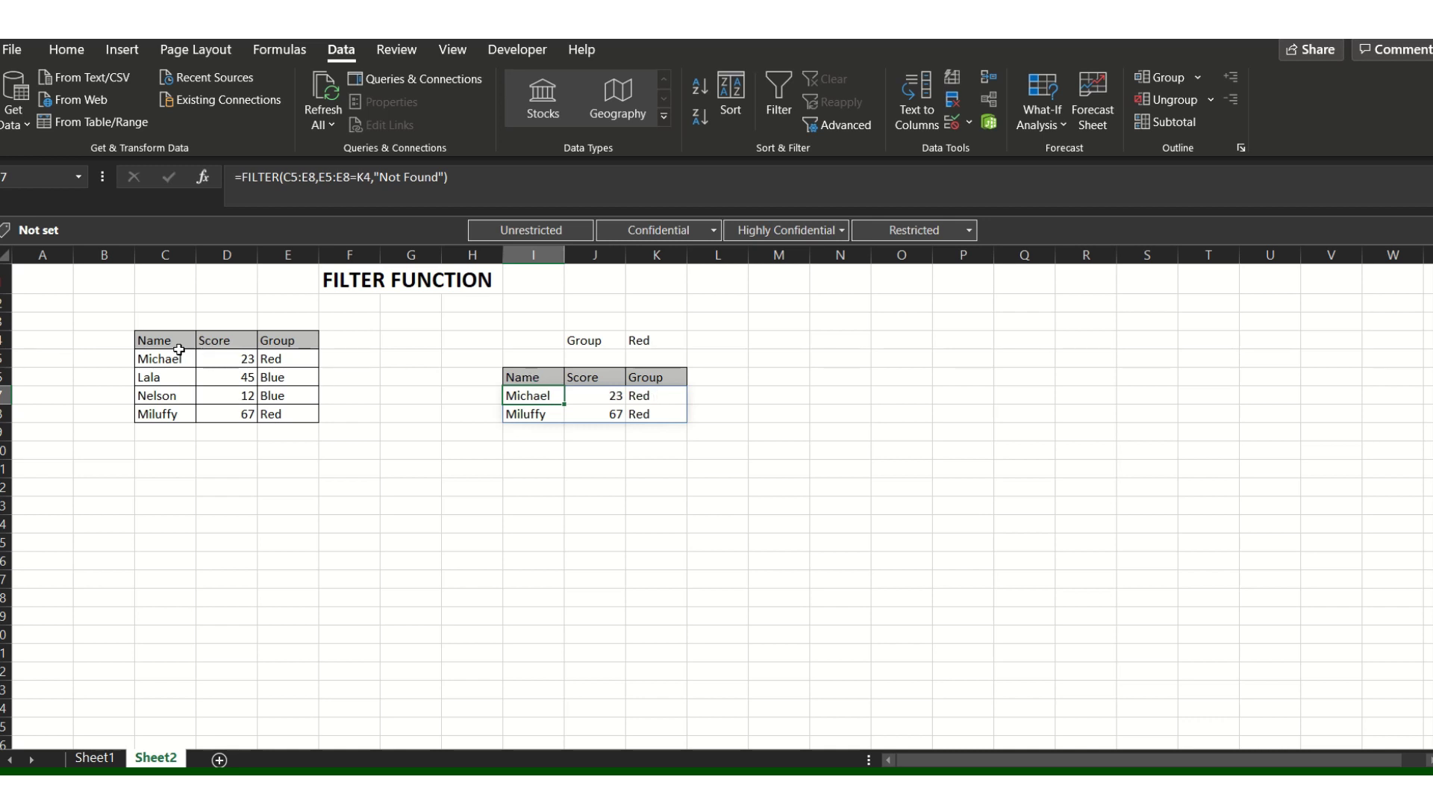
- Turn on filtering again for the source table headers in C4:E4 and look across them
{"action": "left_click", "coordinate": [180, 342]}
{"action": "key", "text": "ctrl+shift+l"}
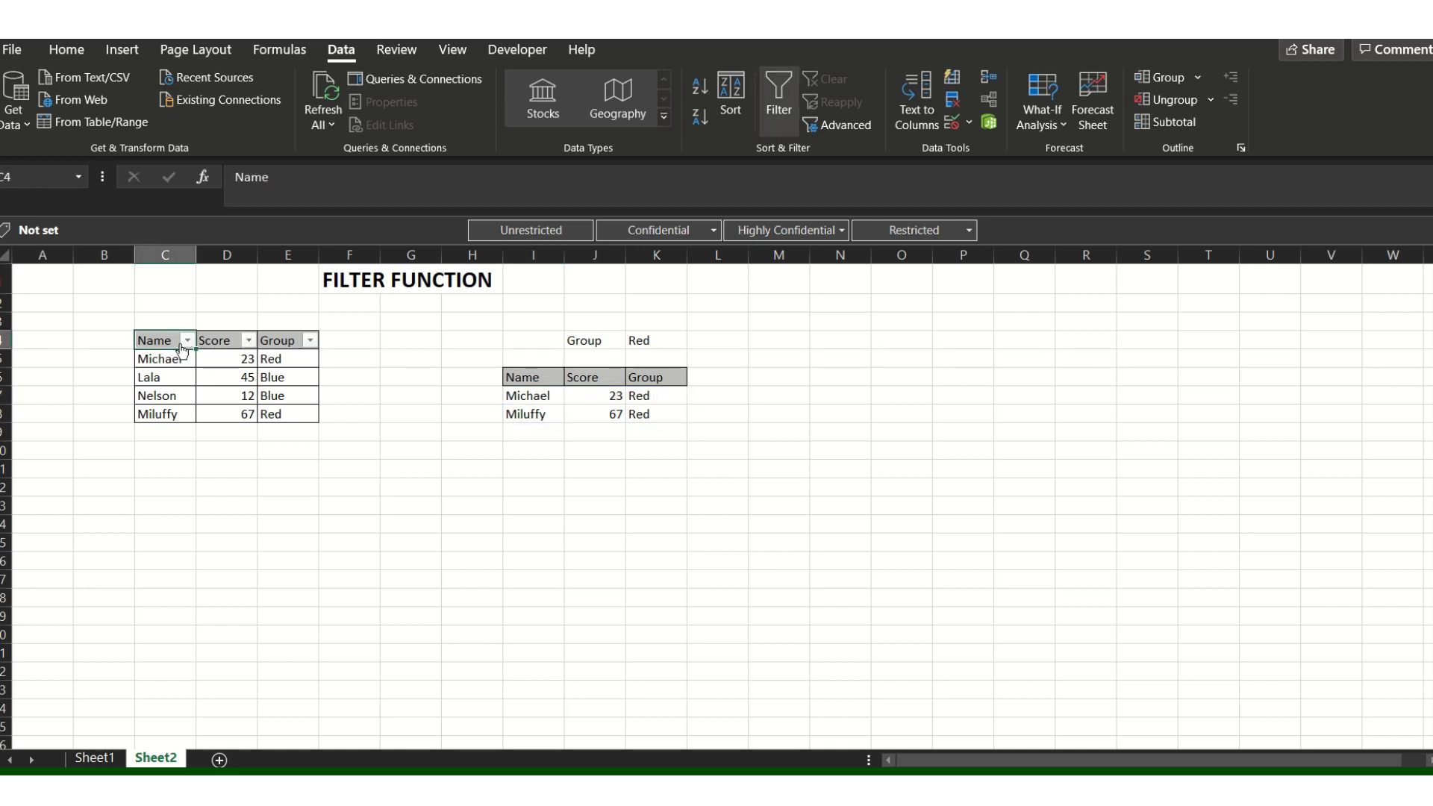
{"action": "key", "text": "Right"}
{"action": "key", "text": "Right"}
{"action": "key", "text": "Right"}
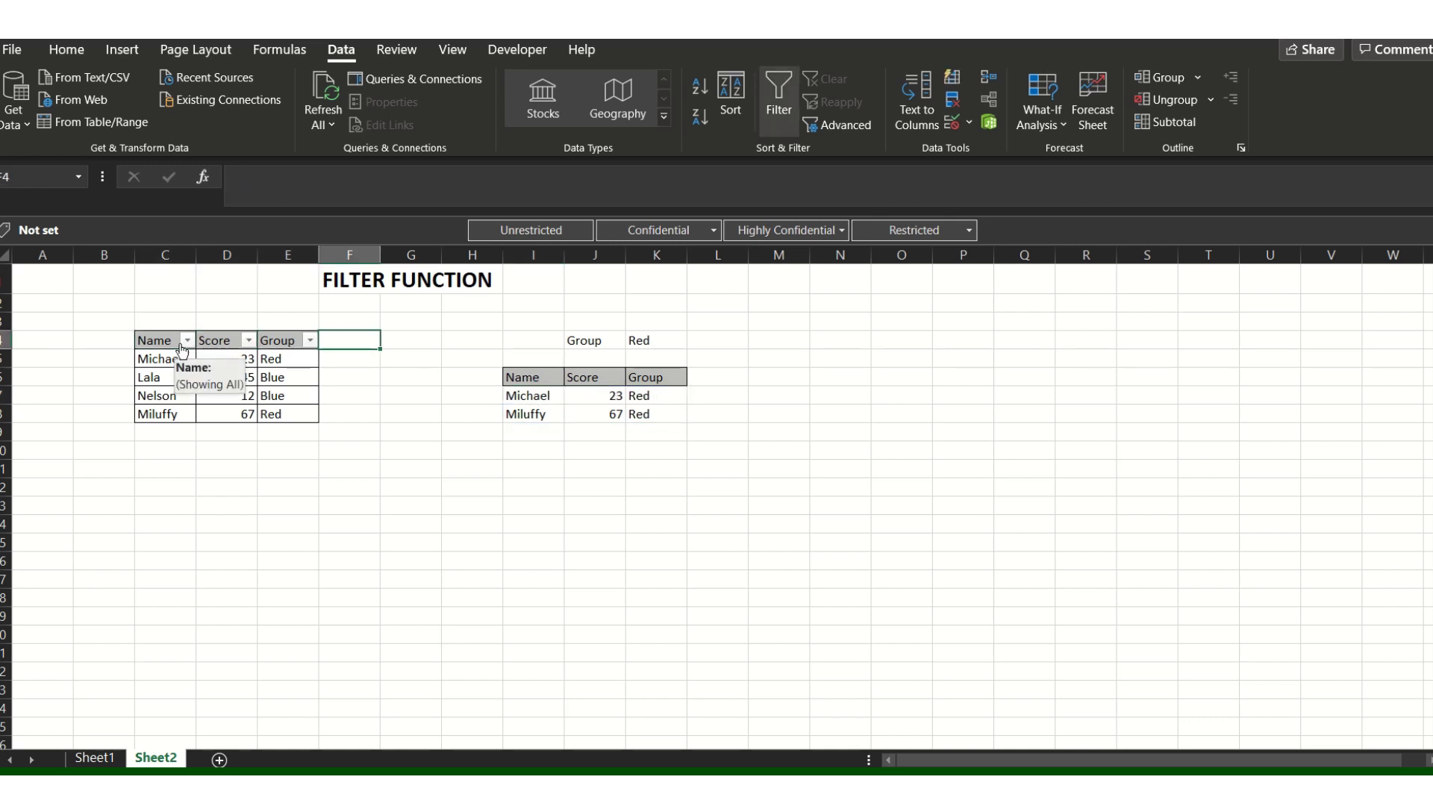
{"action": "key", "text": "Left"}
{"action": "key", "text": "Left"}
{"action": "key", "text": "Left"}
{"action": "key", "text": "Left"}
{"action": "key", "text": "Right"}
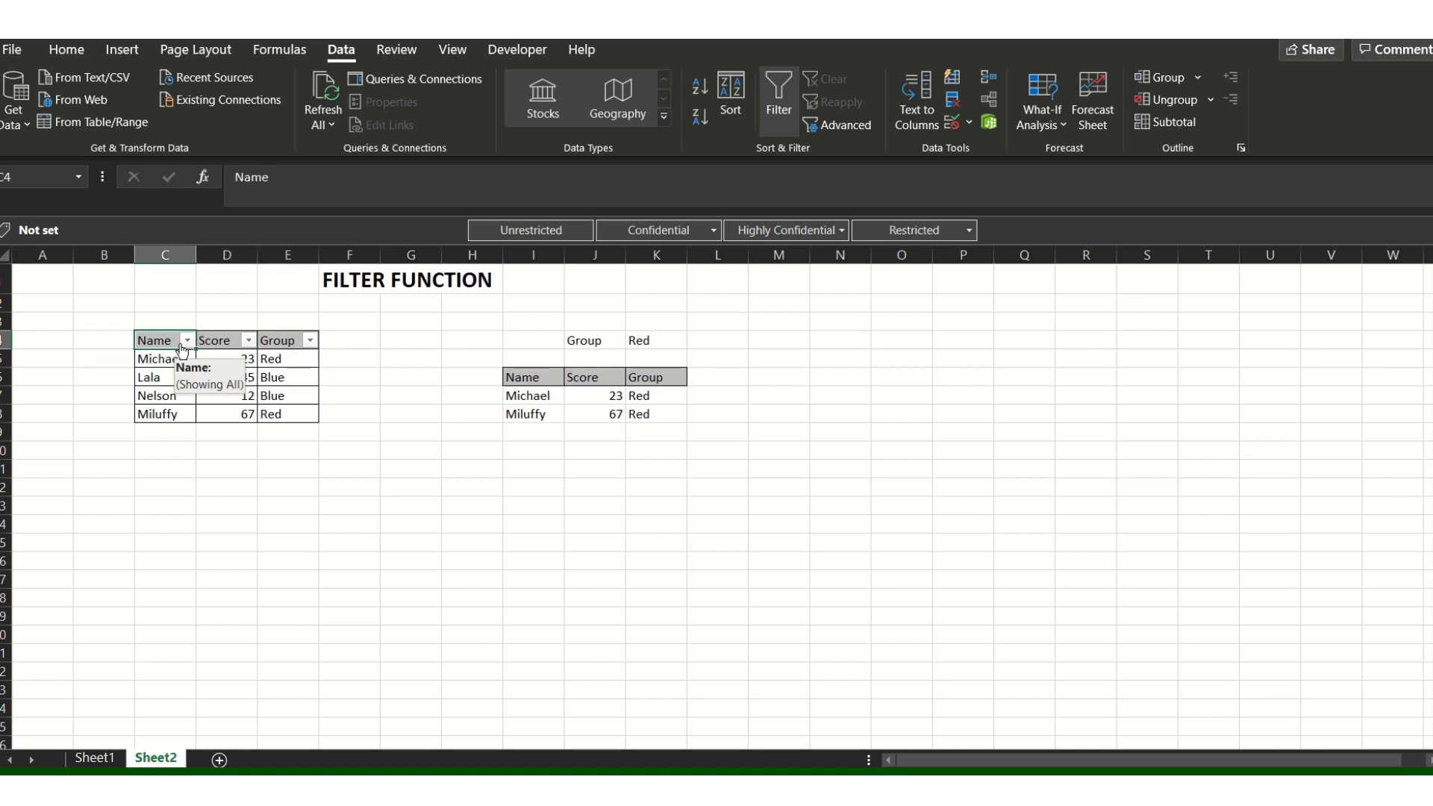
- View the Name column's filter options and turn the header filtering off again
{"action": "left_click", "coordinate": [182, 347]}
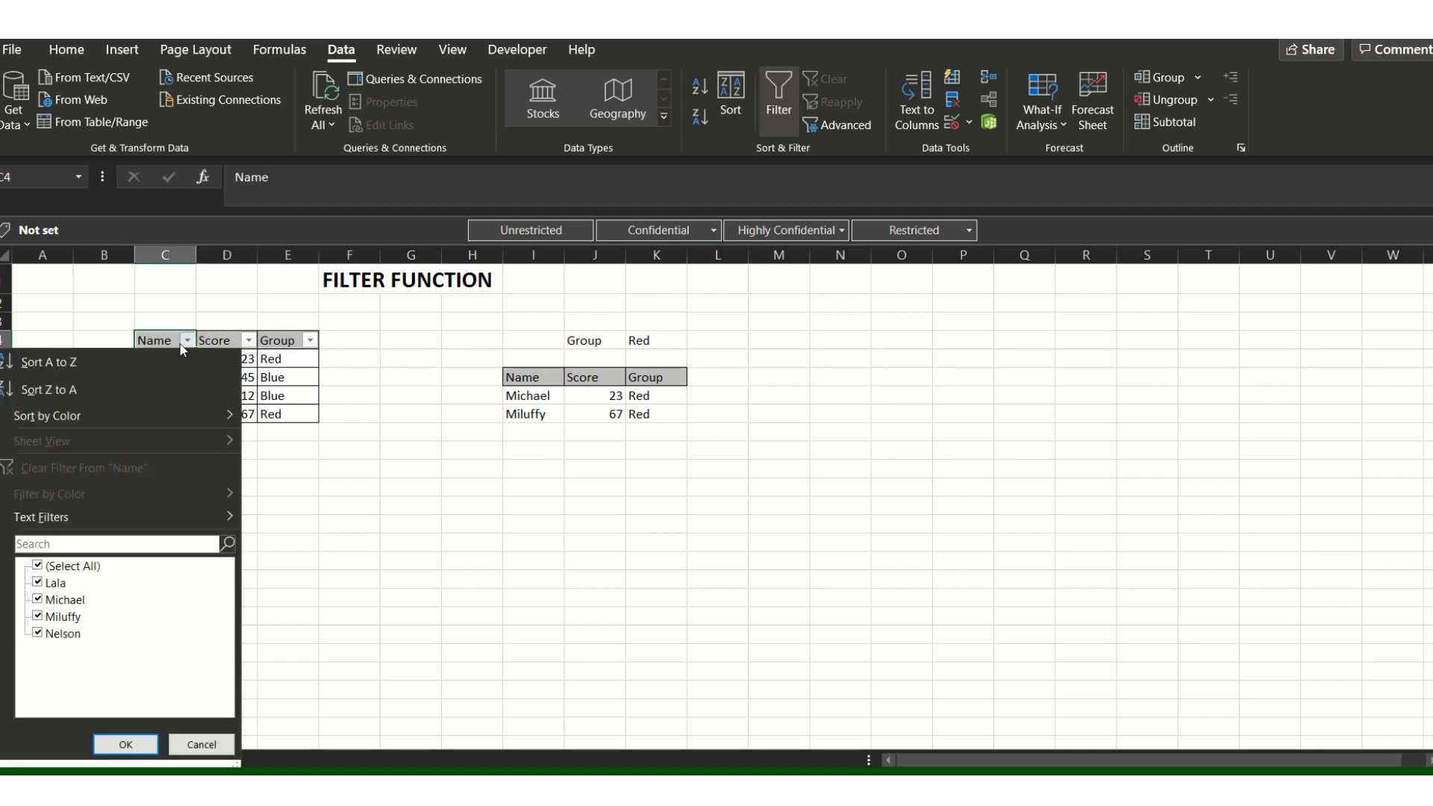
{"action": "left_click", "coordinate": [183, 348]}
{"action": "key", "text": "ctrl+shift+l"}
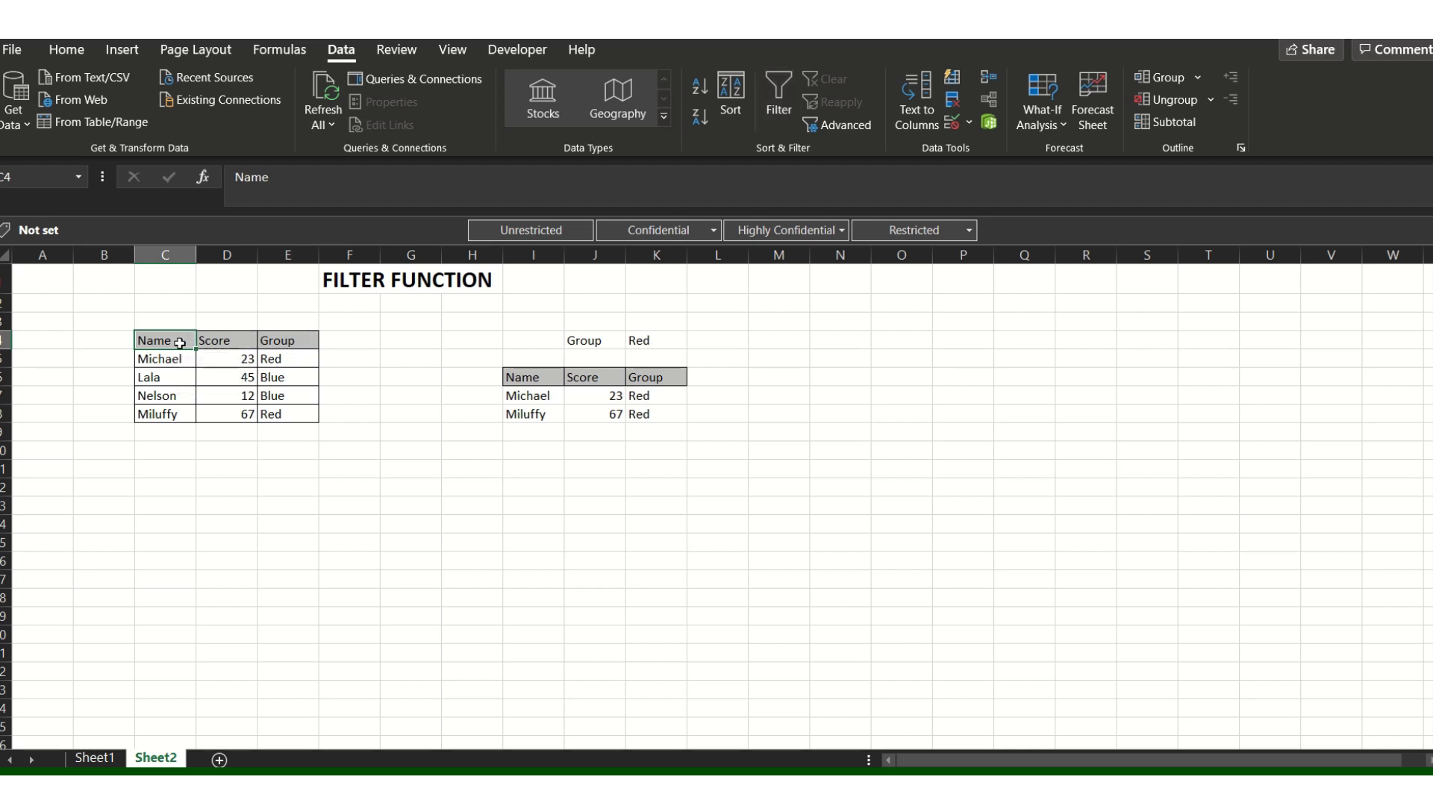
- Revisit the FILTER formula in I7 and return to Sheet1 to view the UNIQUE example
{"action": "key", "text": "Right"}
{"action": "key", "text": "Right"}
{"action": "key", "text": "Right"}
{"action": "key", "text": "Right"}
{"action": "key", "text": "Right"}
{"action": "key", "text": "Right"}
{"action": "key", "text": "Down"}
{"action": "key", "text": "Down"}
{"action": "key", "text": "Down"}
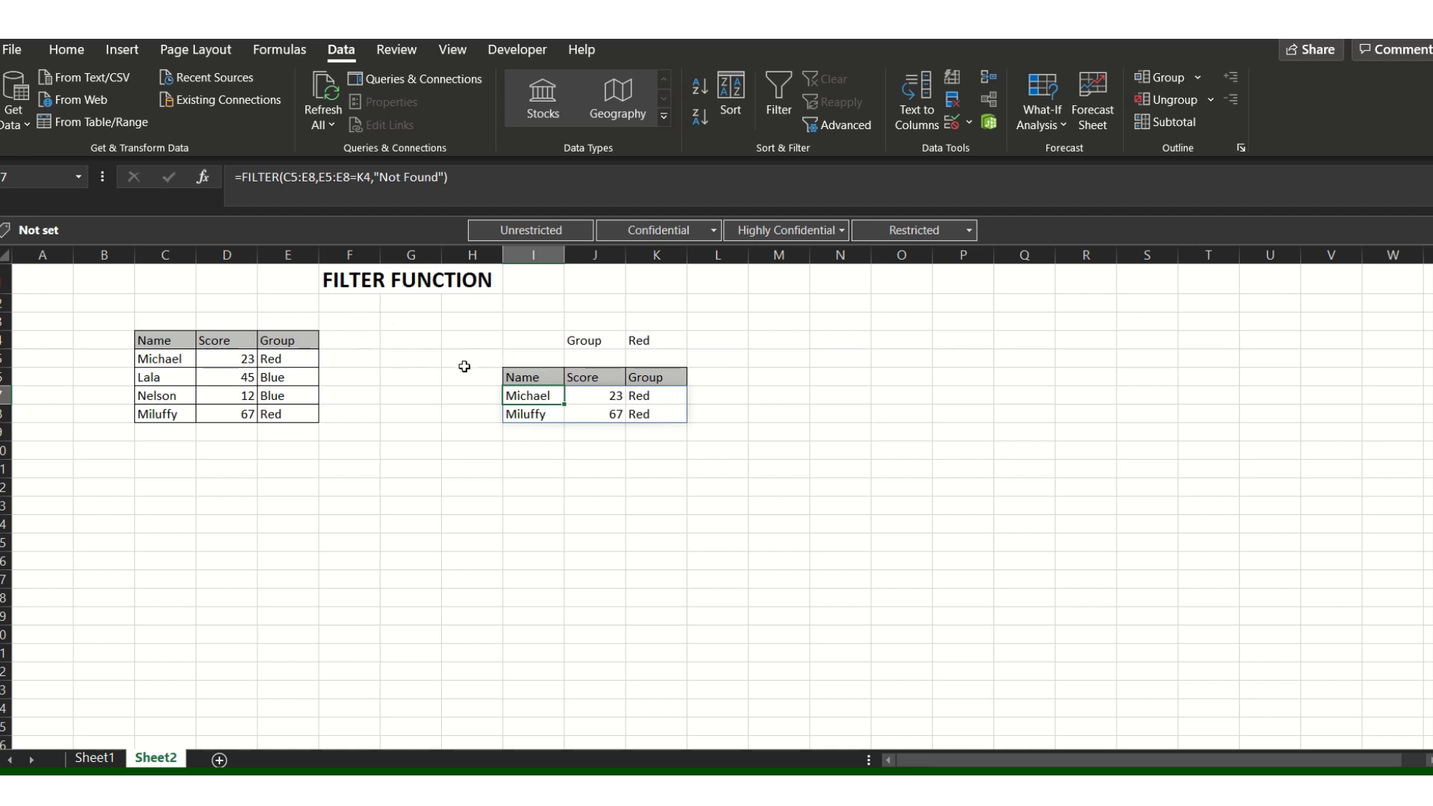
{"action": "left_click", "coordinate": [94, 758]}
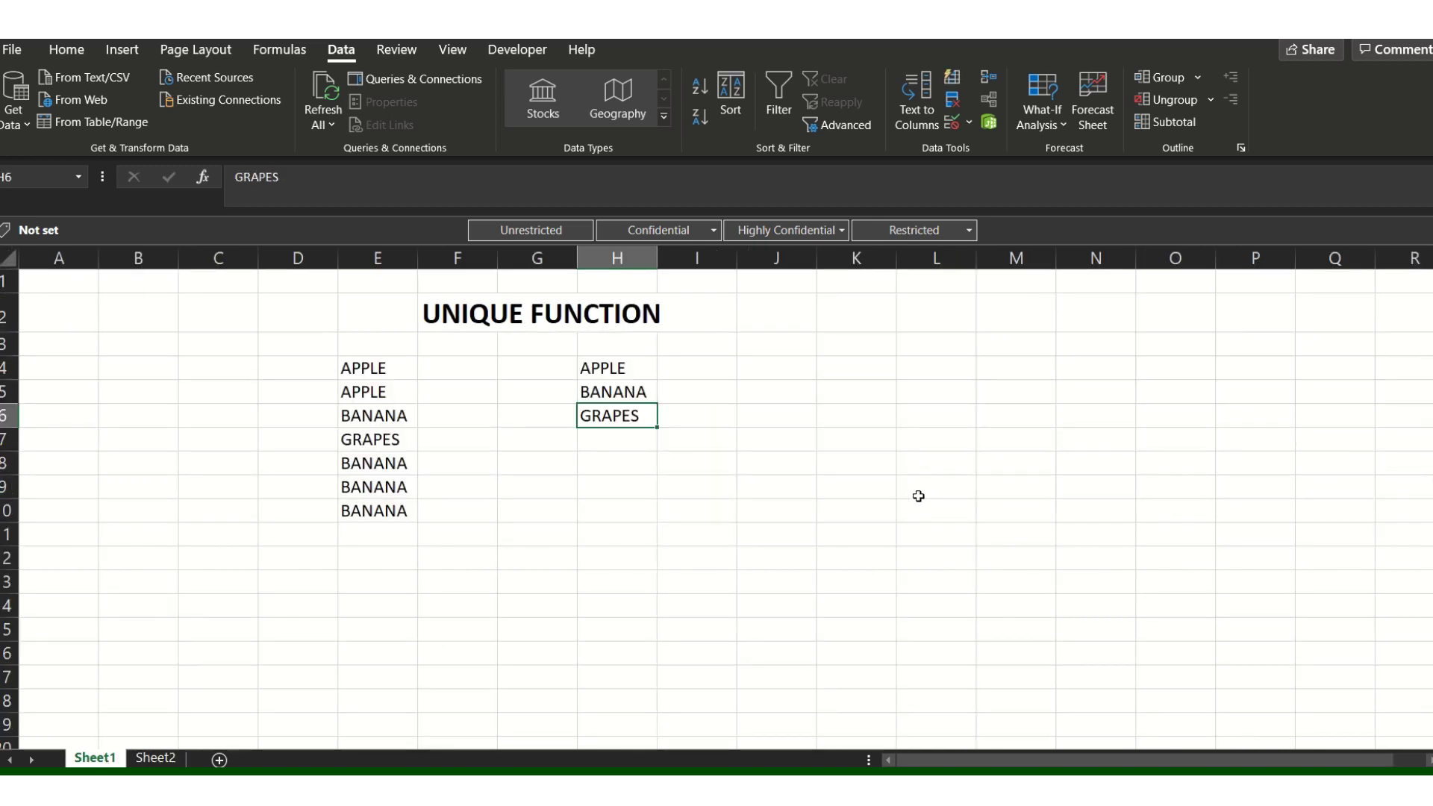
{"action": "mouse_move", "coordinate": [649, 45]}
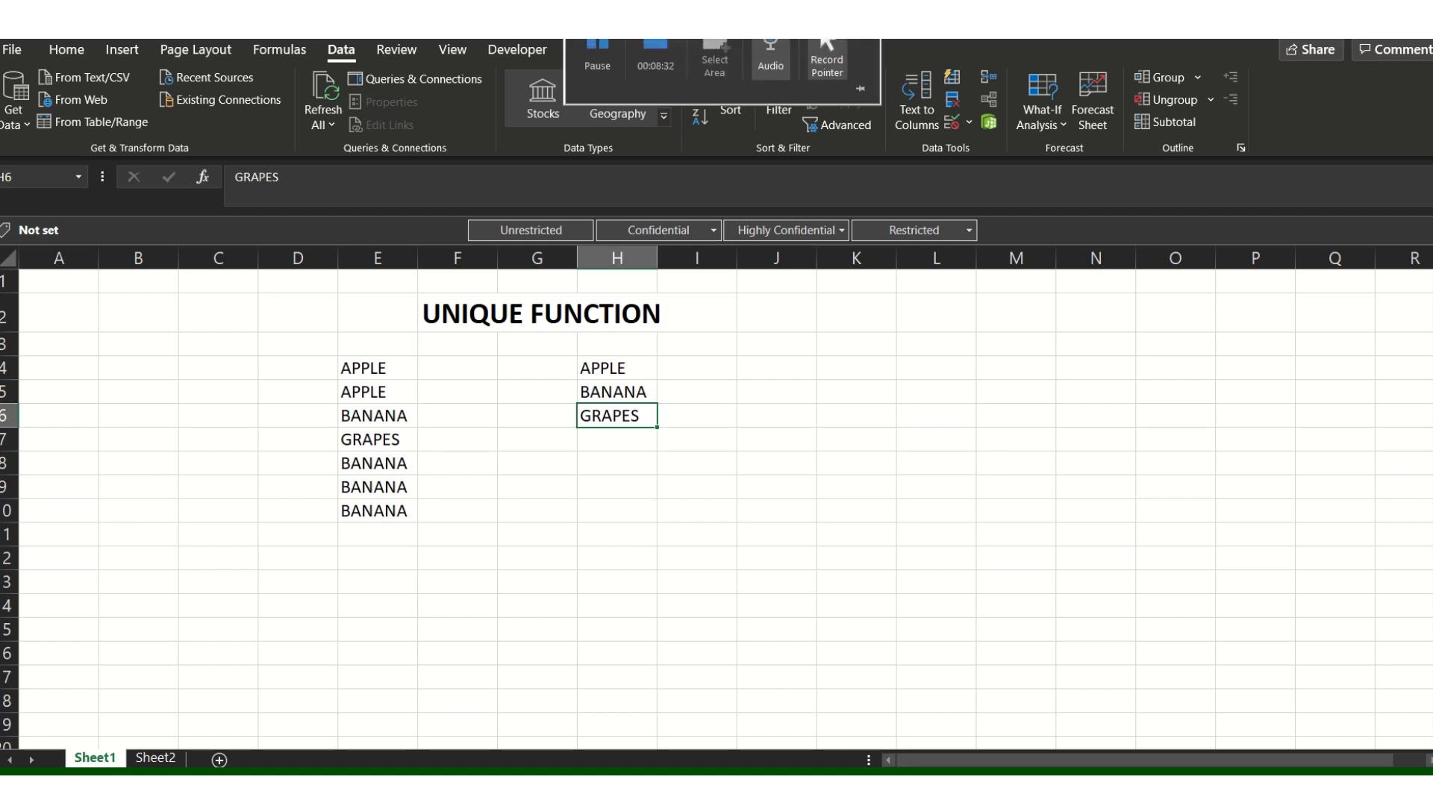